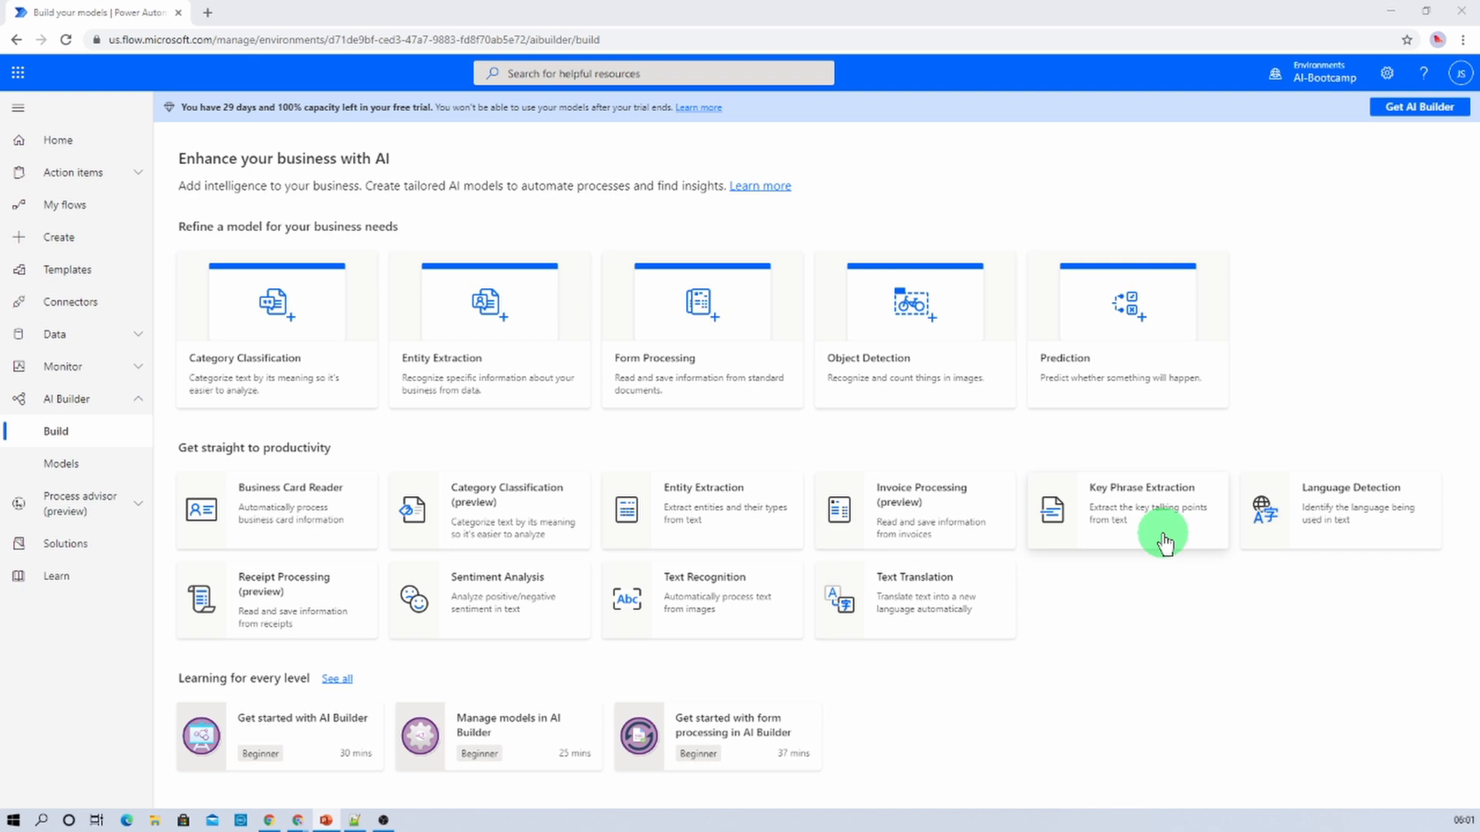
Create an instant cloud flow named "Language detection-YT" that uses the "Manually trigger a flow" trigger.
{"action": "left_click", "coordinate": [85, 144]}
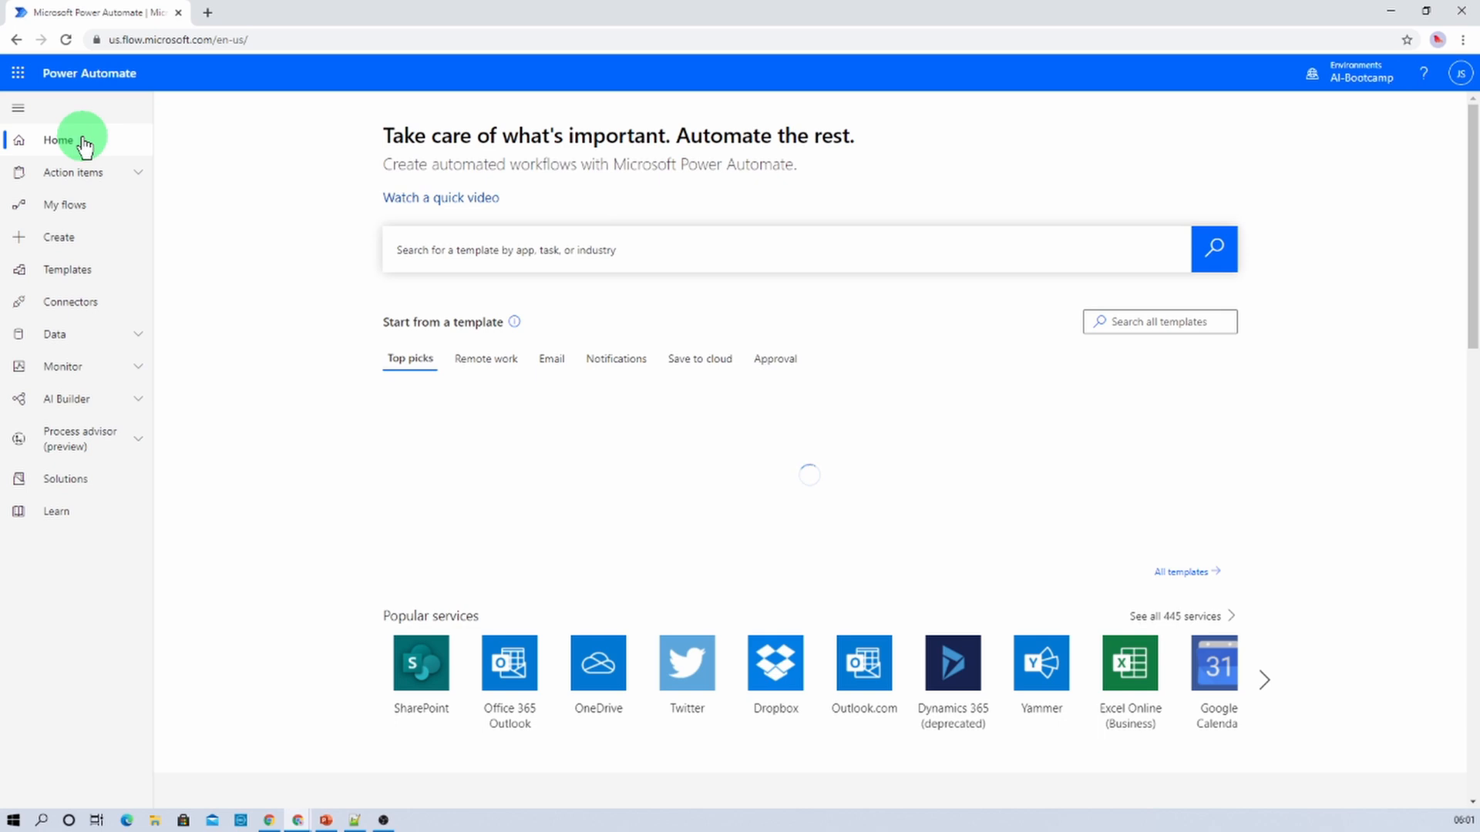
{"action": "left_click", "coordinate": [77, 245]}
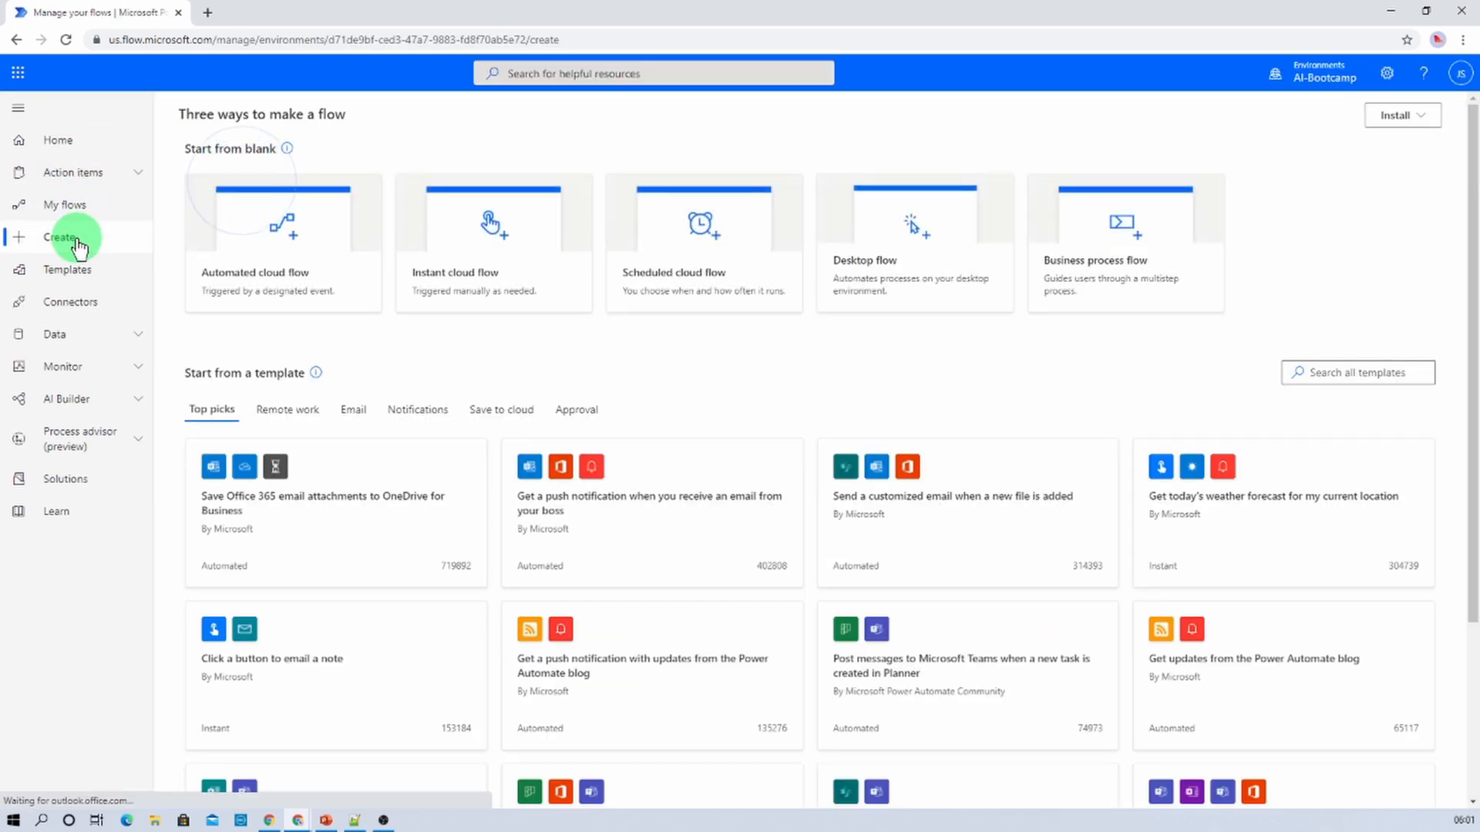
{"action": "left_click", "coordinate": [529, 282]}
{"action": "left_click", "coordinate": [848, 297]}
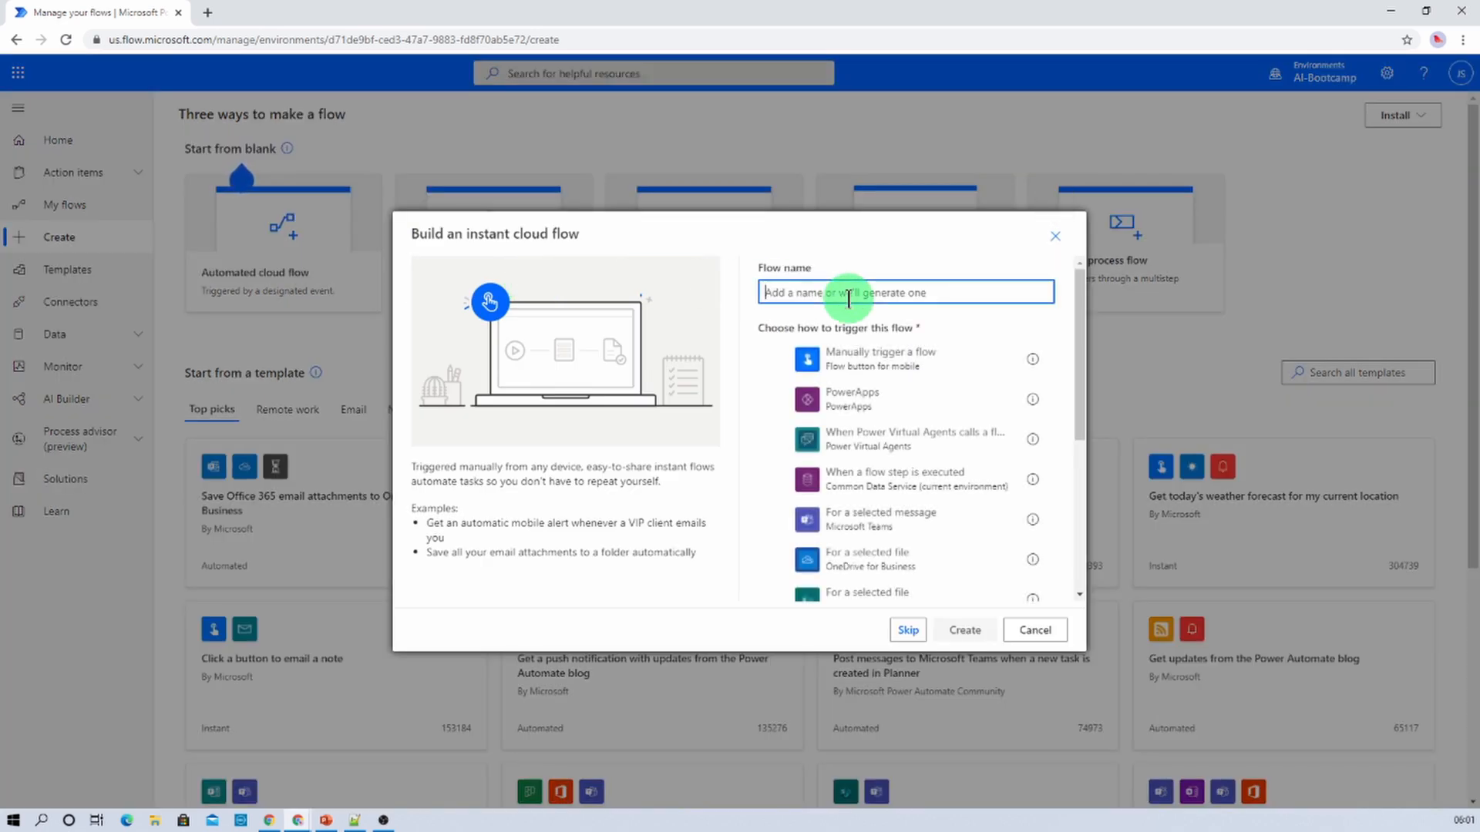
{"action": "type", "text": "Language detection-YT"}
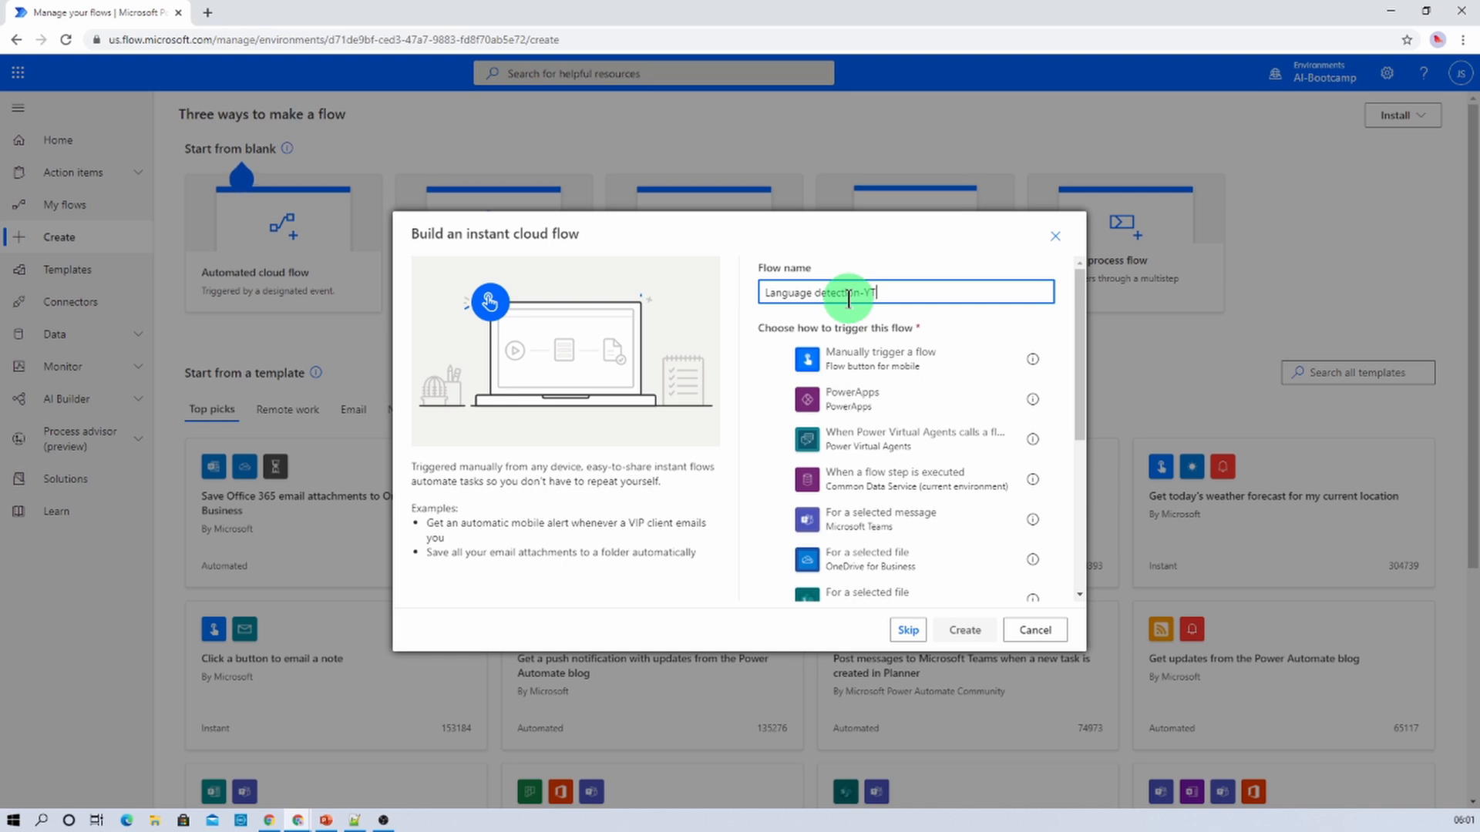
{"action": "left_click", "coordinate": [916, 373]}
{"action": "left_click", "coordinate": [975, 646]}
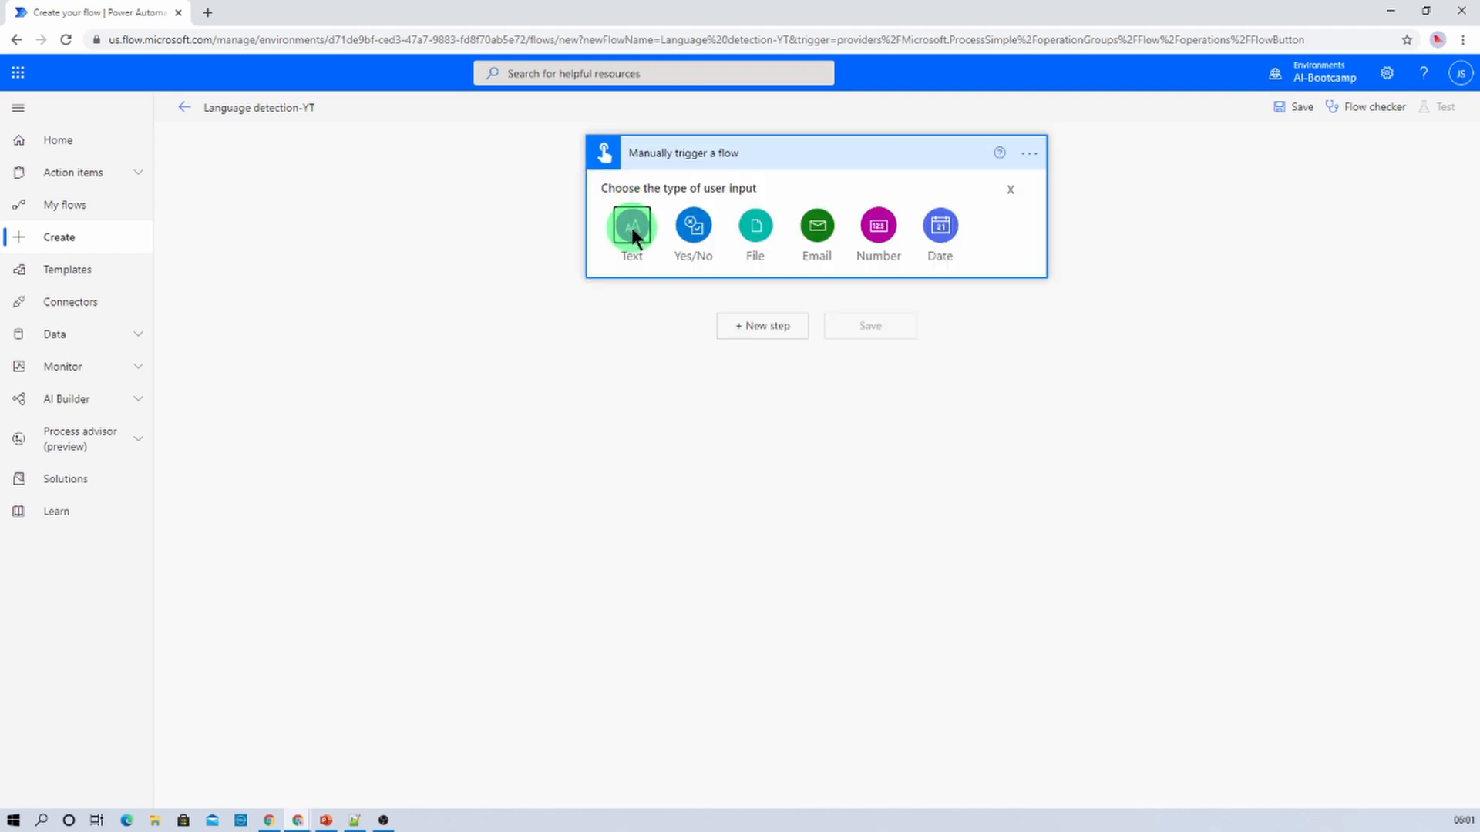
Add a text input named "Sentence" to the manual trigger.
{"action": "left_click", "coordinate": [629, 226]}
{"action": "left_click", "coordinate": [663, 189]}
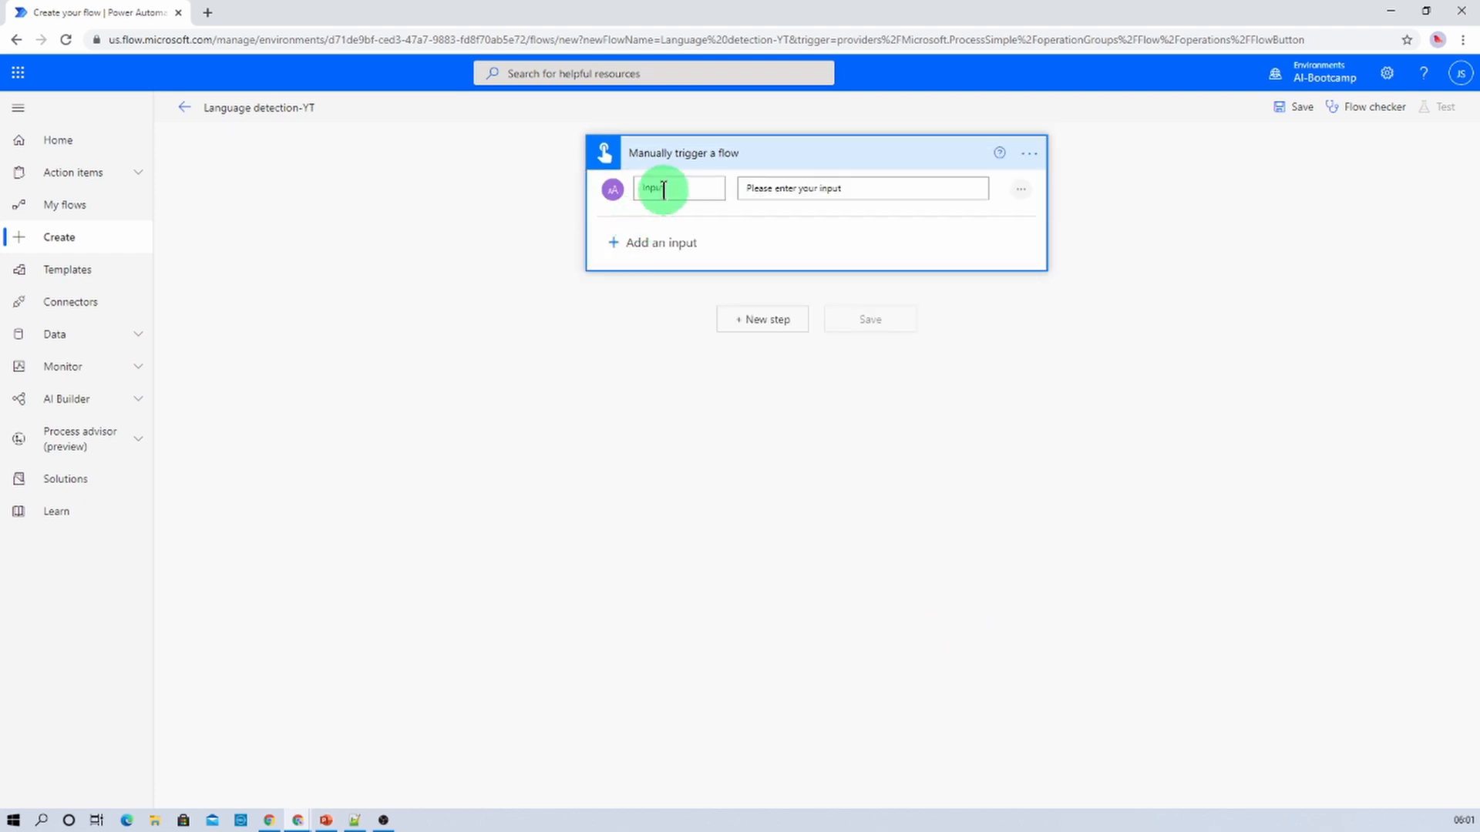
{"action": "left_click_drag", "start_coordinate": [671, 189], "coordinate": [555, 189]}
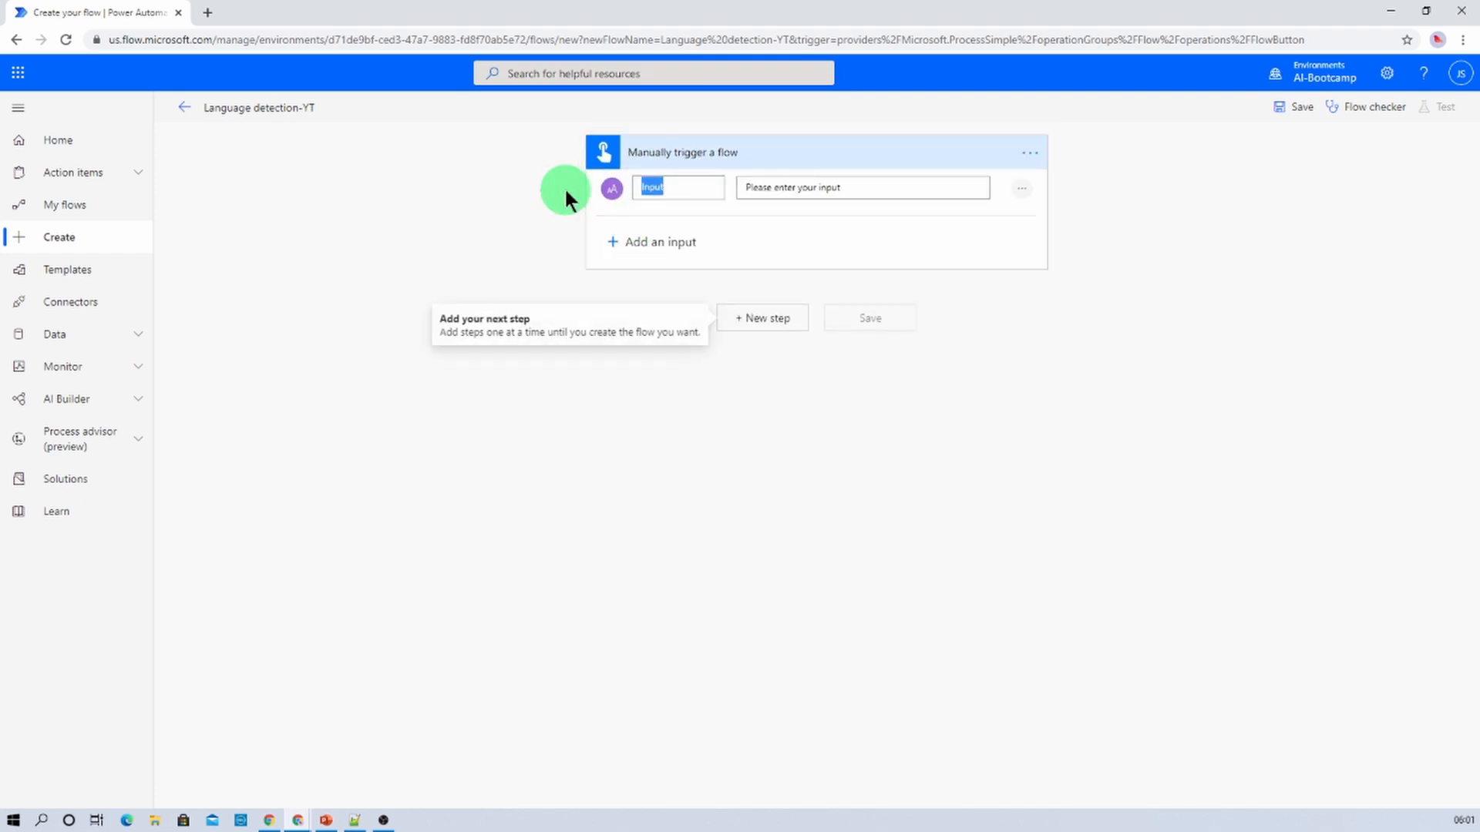
{"action": "type", "text": "Sentence"}
Add the AI Builder action "Detect the language being used in text" after the trigger.
{"action": "left_click", "coordinate": [763, 319]}
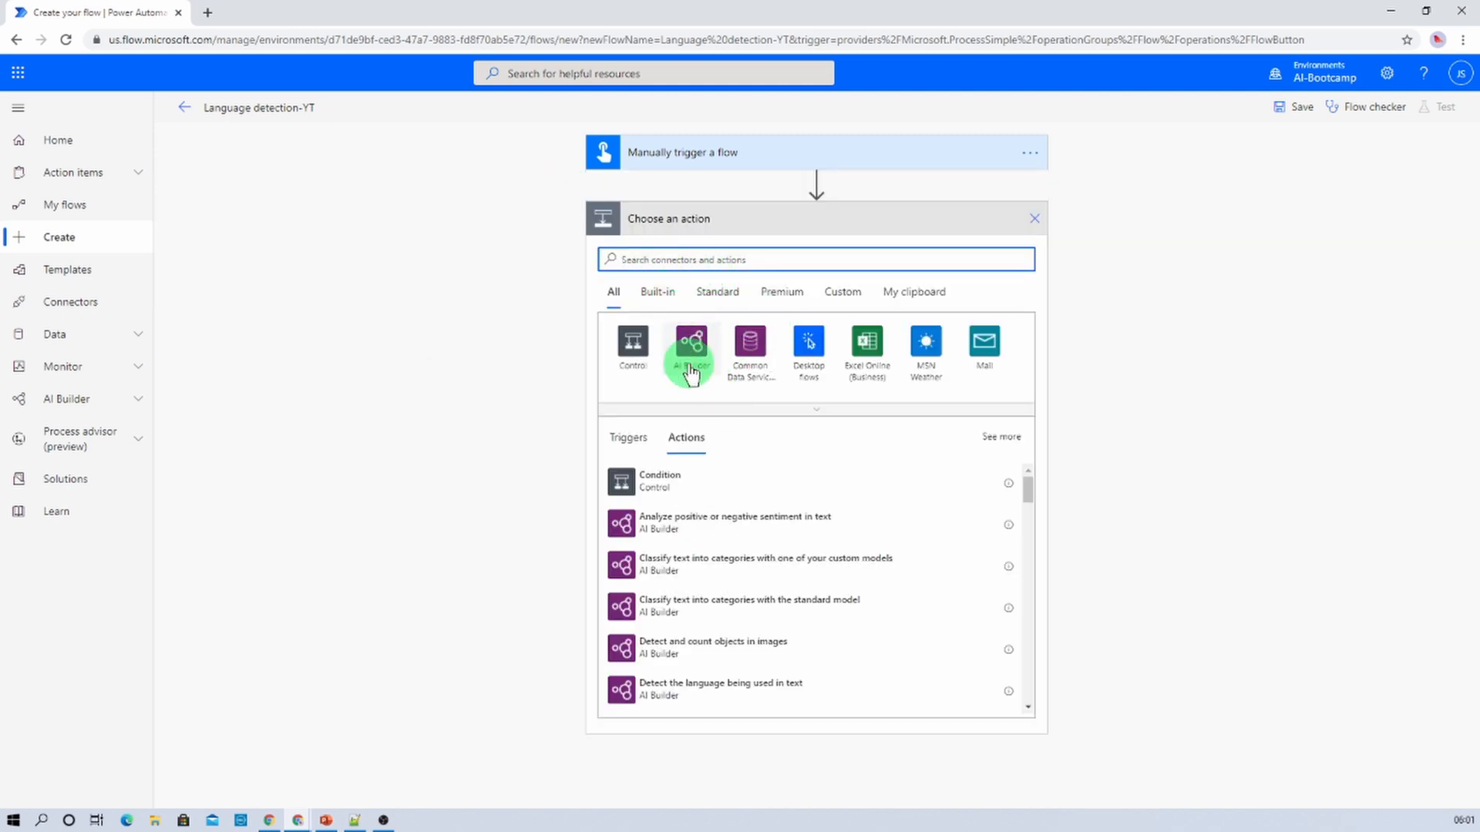
{"action": "left_click", "coordinate": [691, 375]}
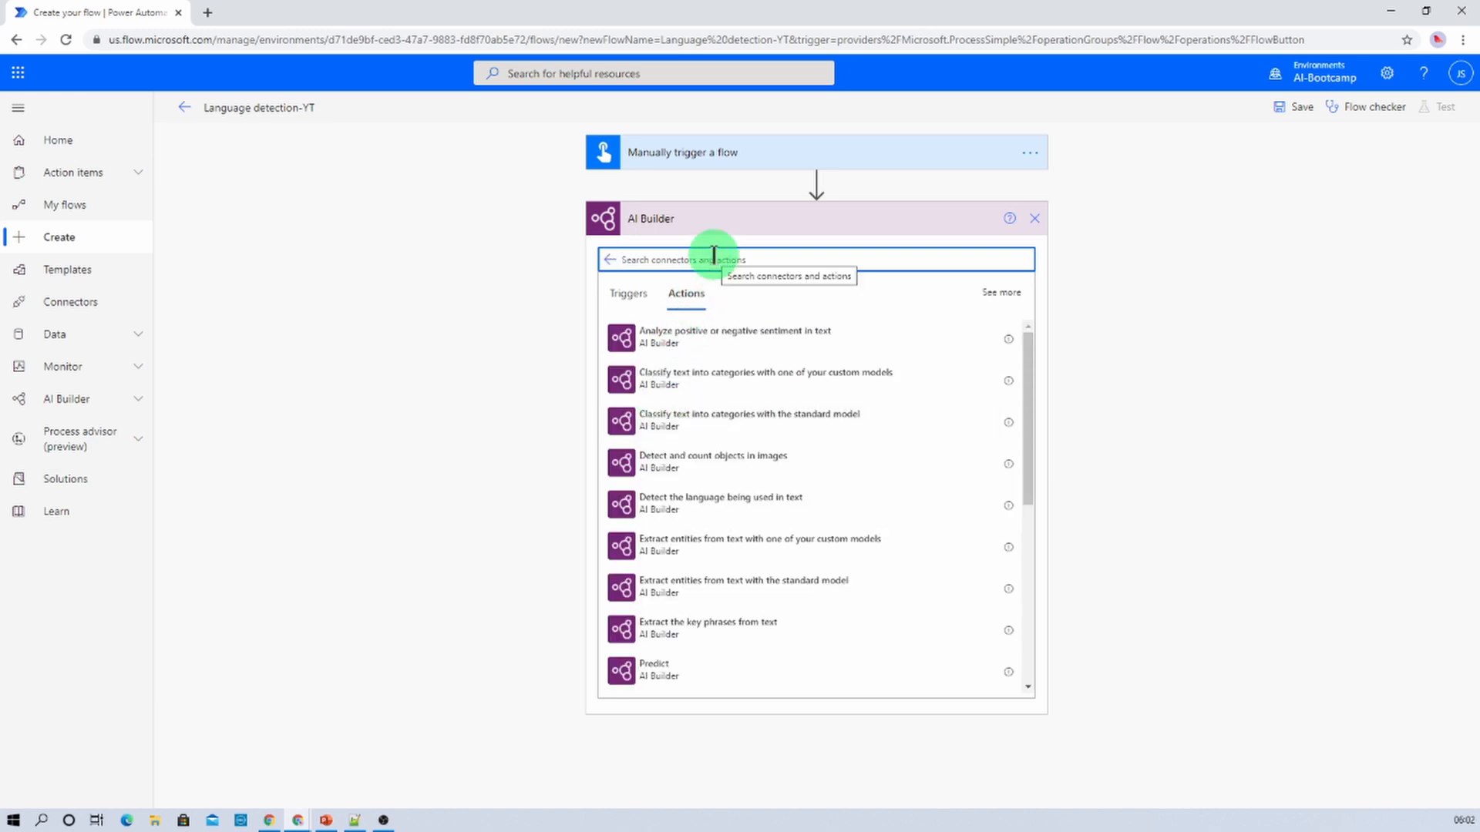
{"action": "type", "text": "langu"}
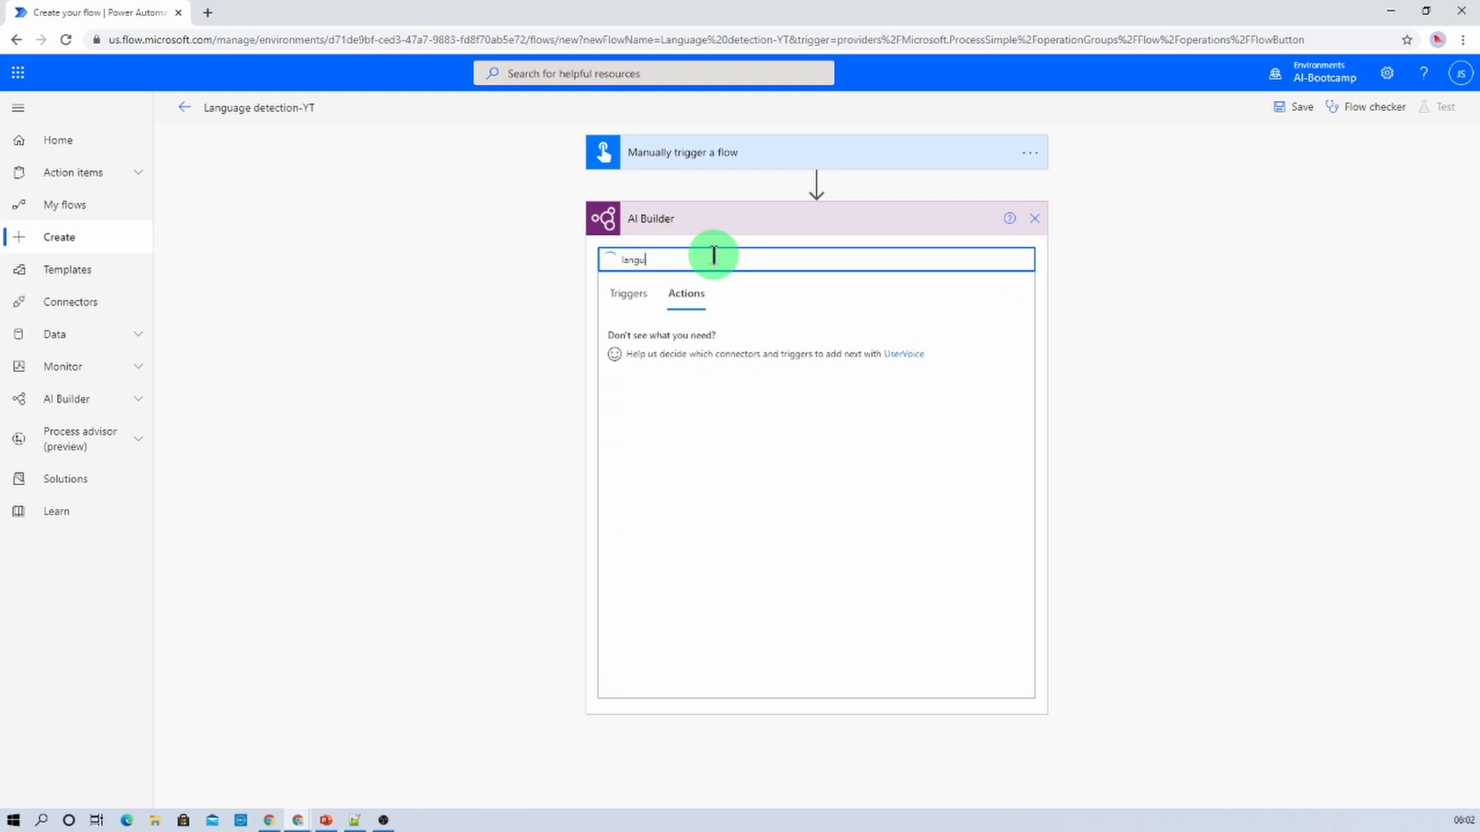
{"action": "type", "text": "age"}
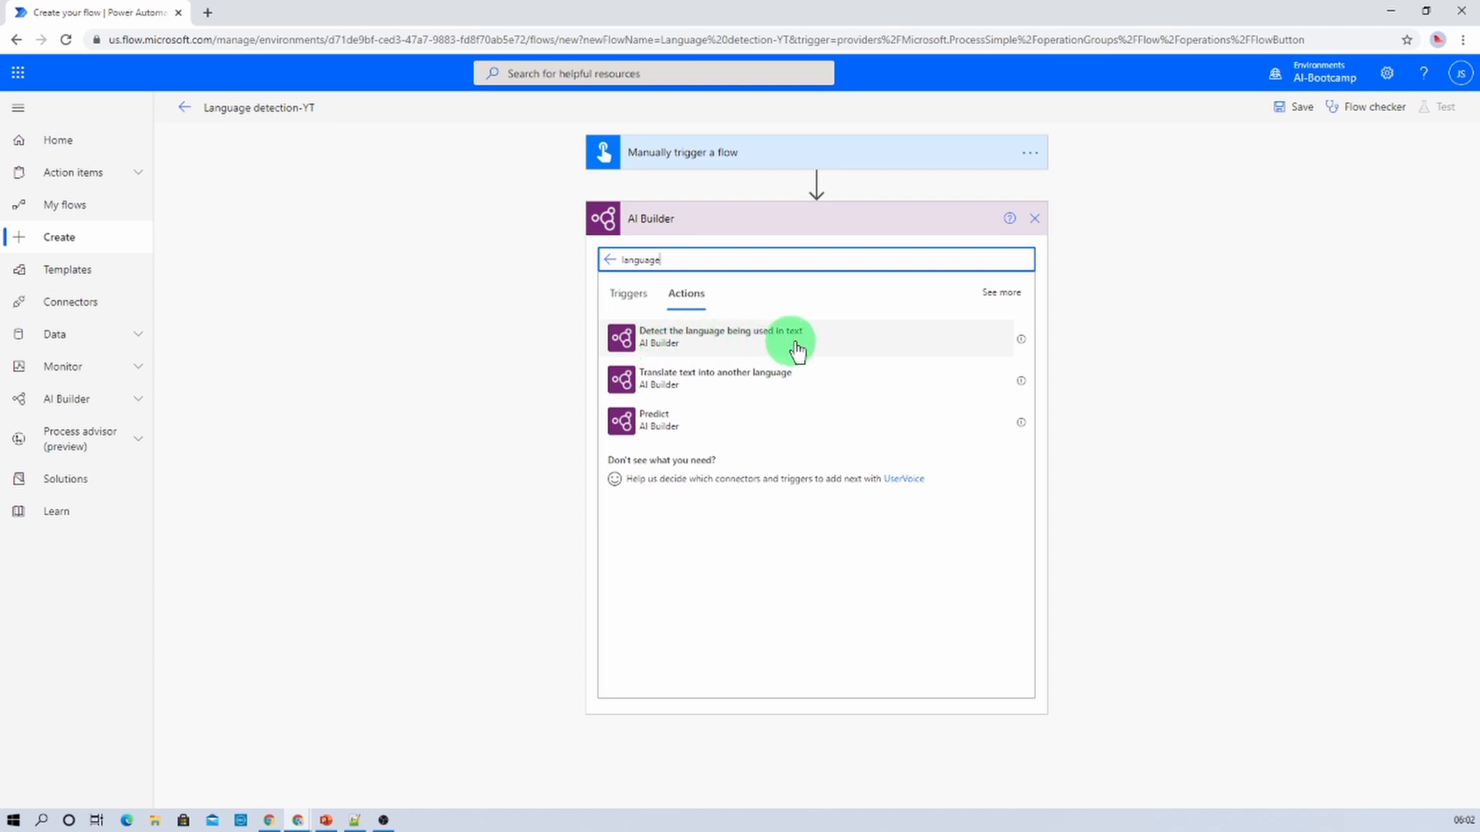
{"action": "left_click", "coordinate": [822, 351]}
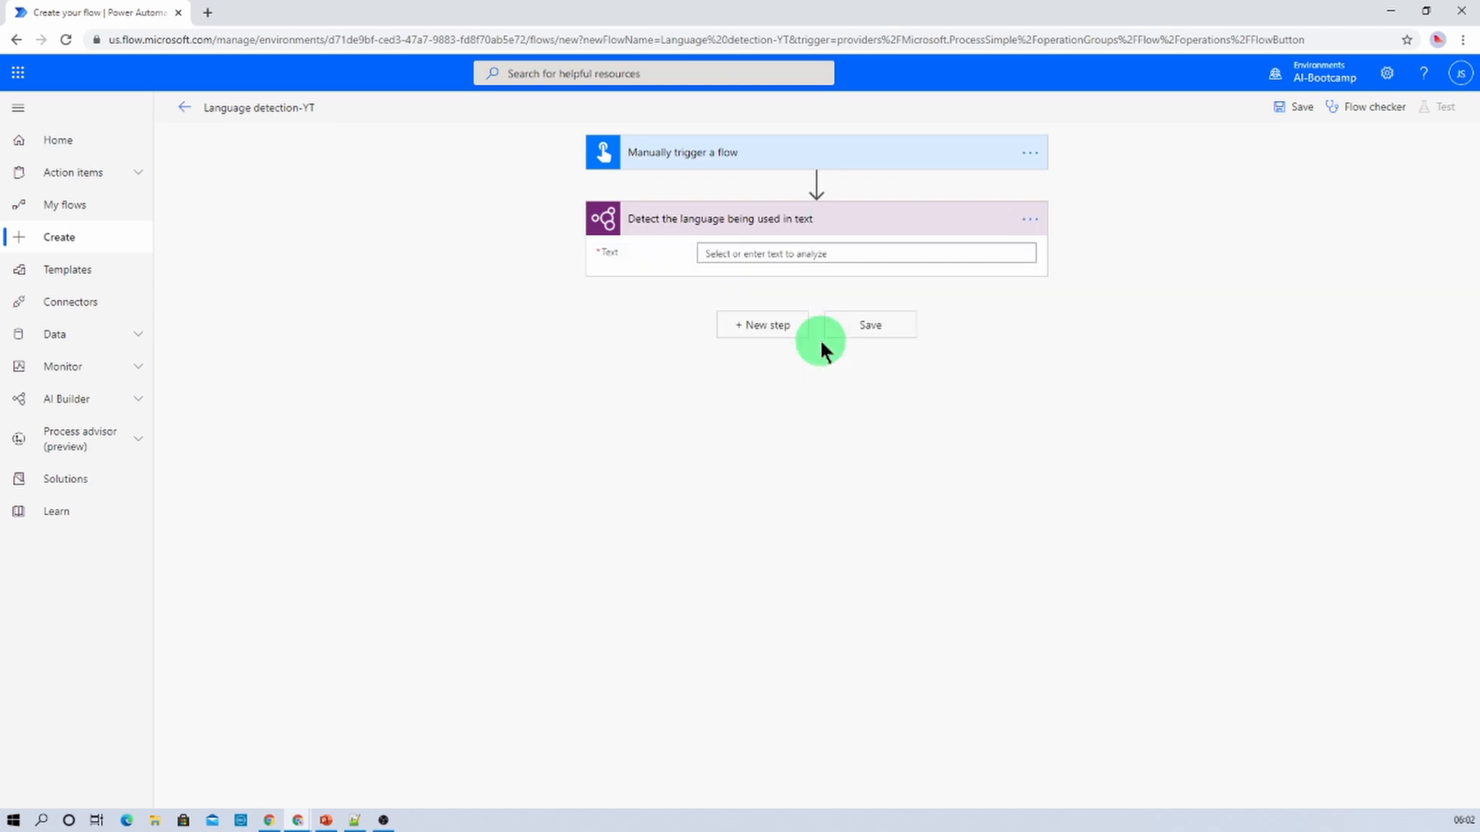
Set the Text of the language detection action to the trigger's Sentence dynamic content.
{"action": "left_click", "coordinate": [761, 255]}
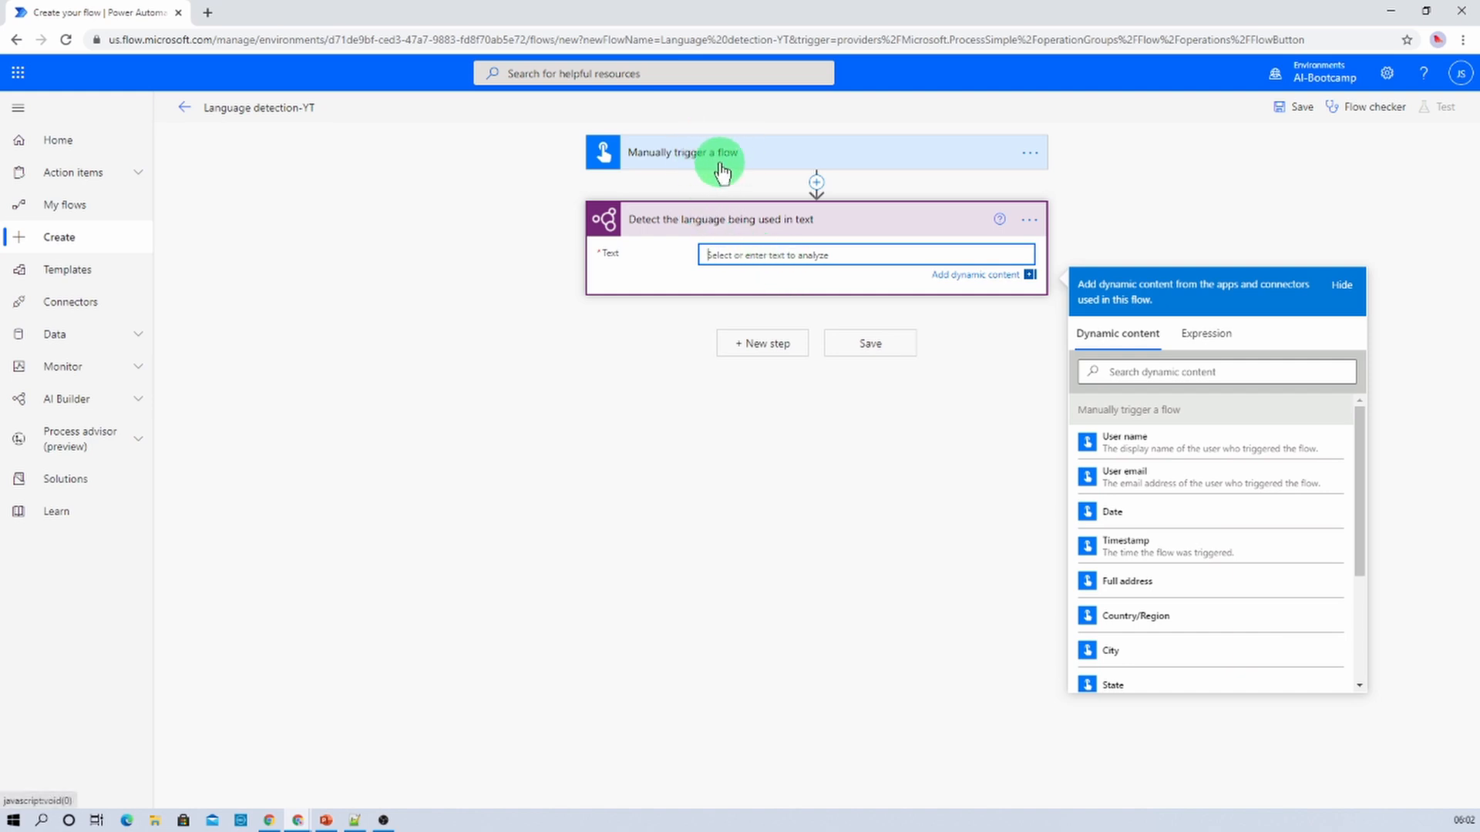
{"action": "scroll", "coordinate": [1220, 580], "scroll_direction": "down", "scroll_amount": 2}
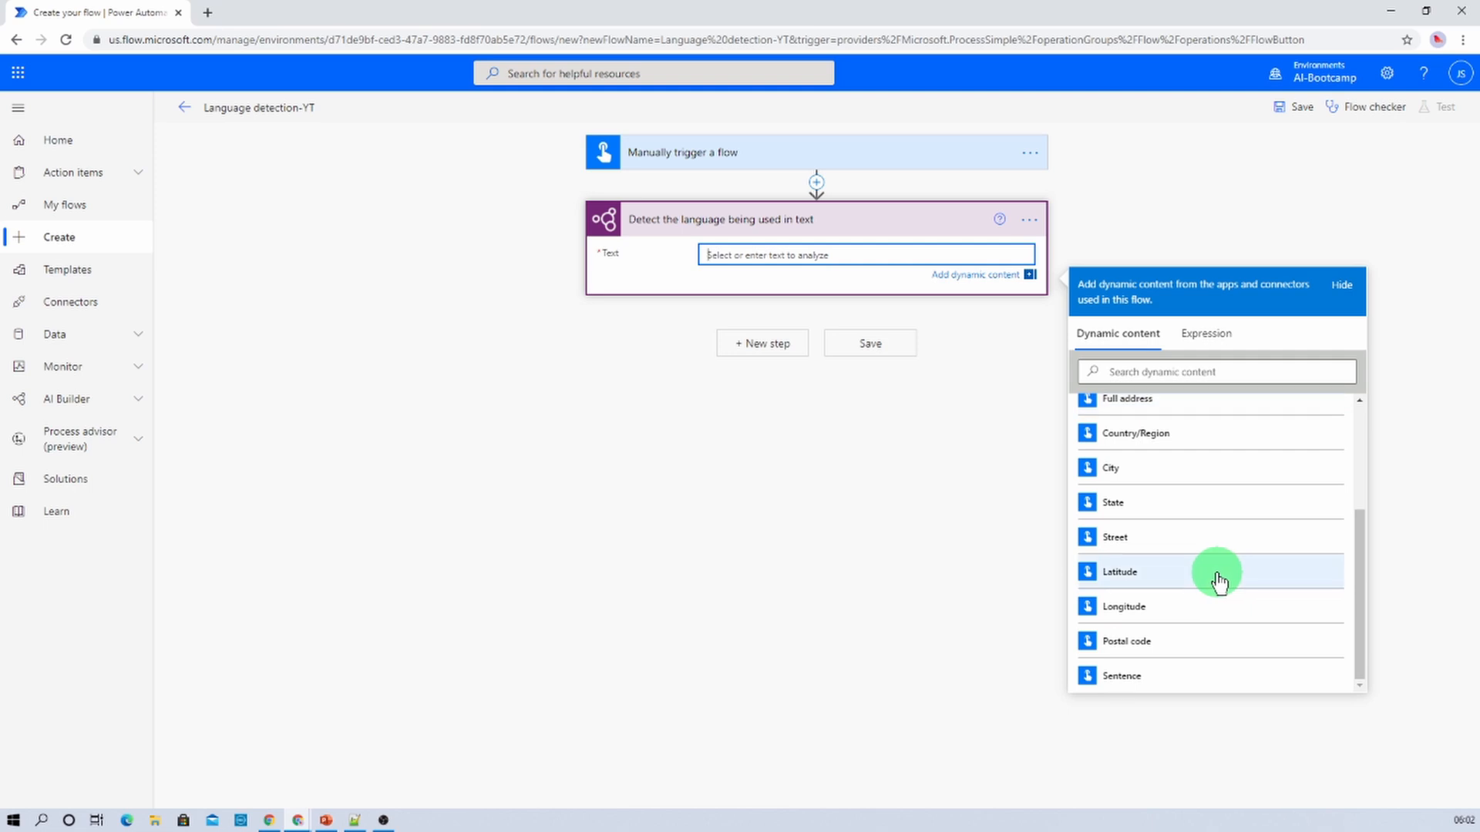
{"action": "left_click", "coordinate": [1148, 679]}
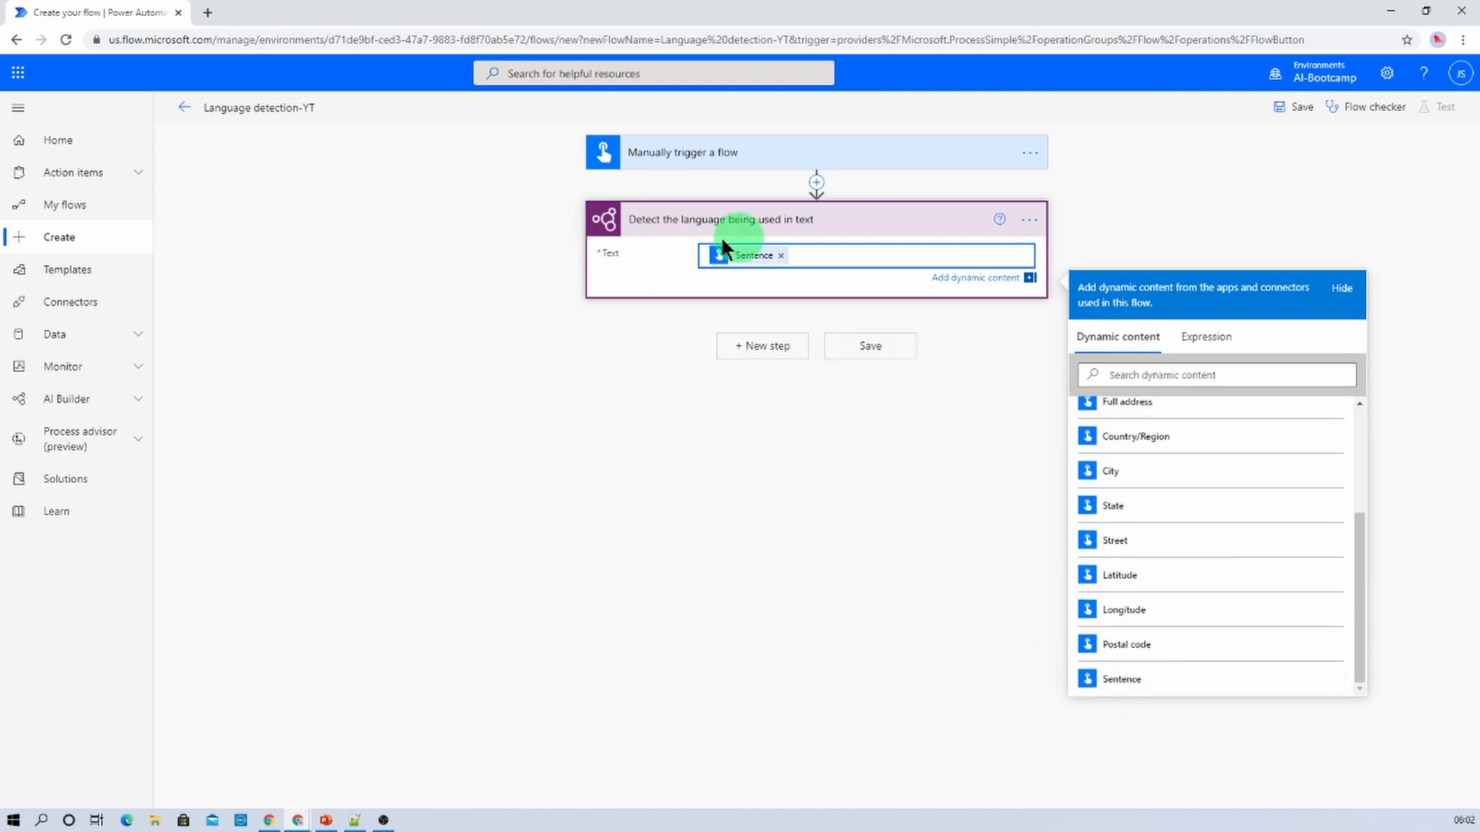
{"action": "left_click", "coordinate": [608, 397]}
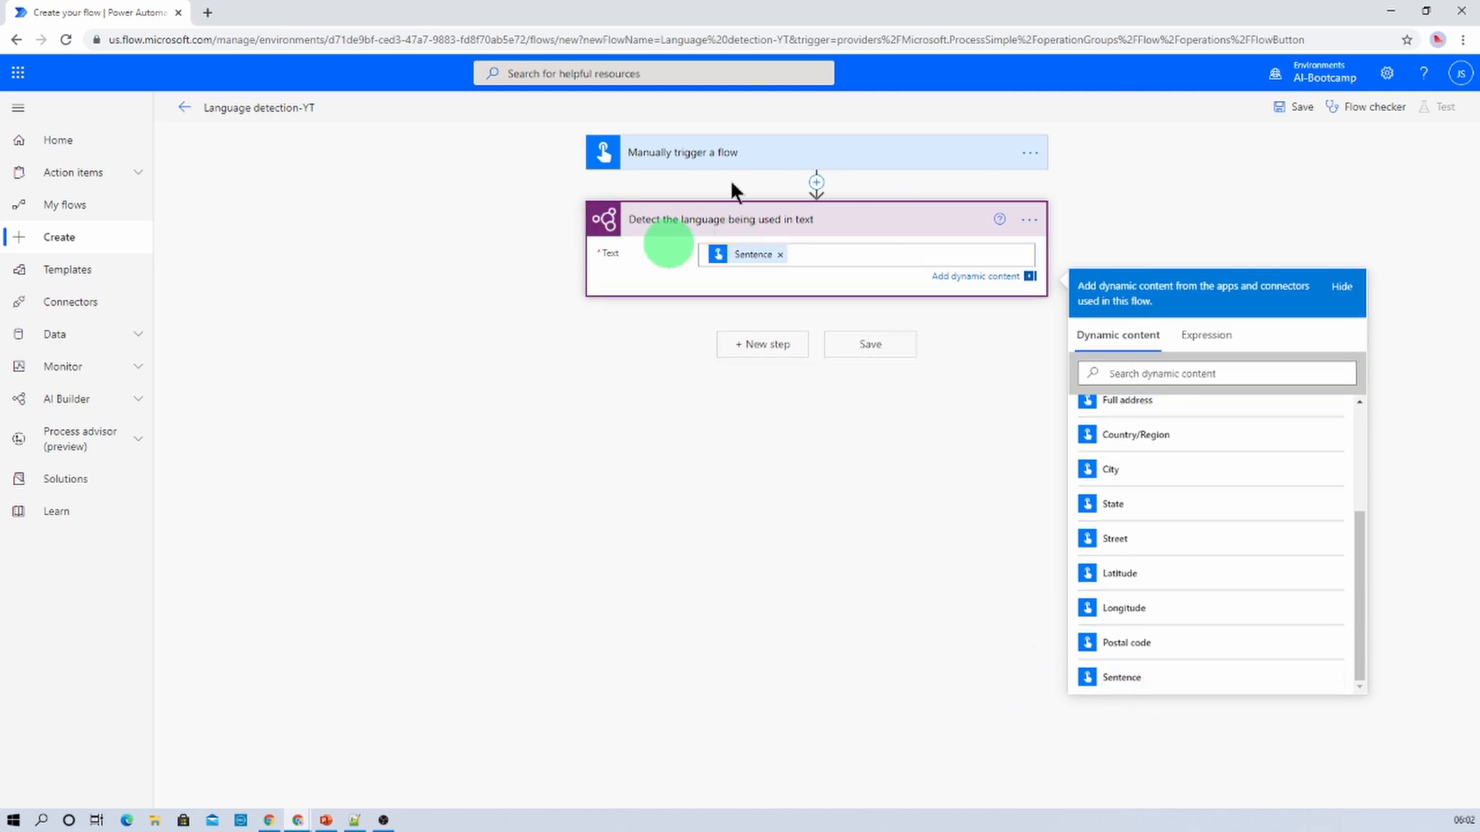
{"action": "left_click", "coordinate": [697, 234]}
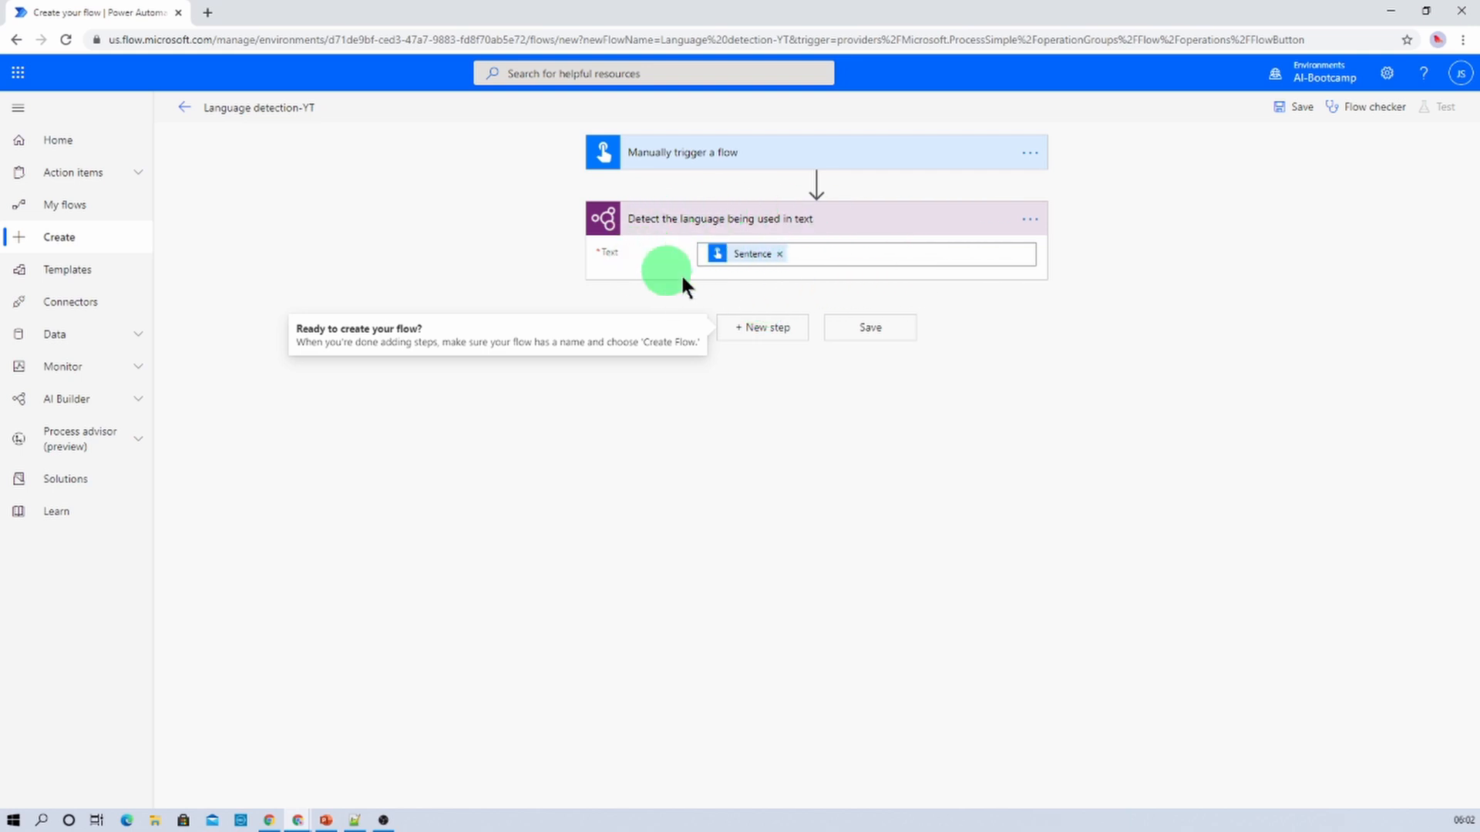
Add the Predict action from Common Data Service (current environment) after the language detection action.
{"action": "left_click", "coordinate": [775, 336]}
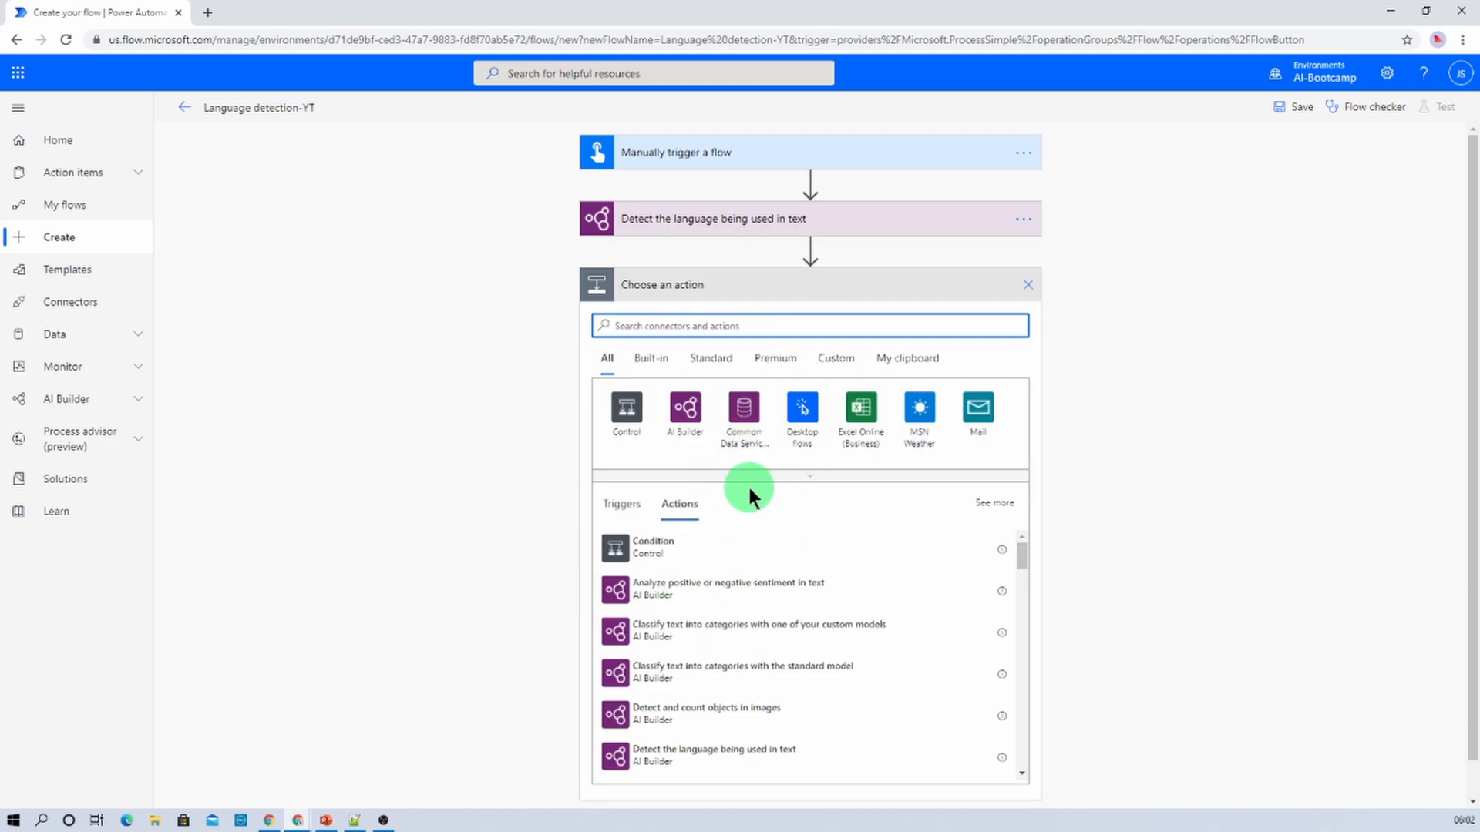
{"action": "left_click", "coordinate": [742, 421]}
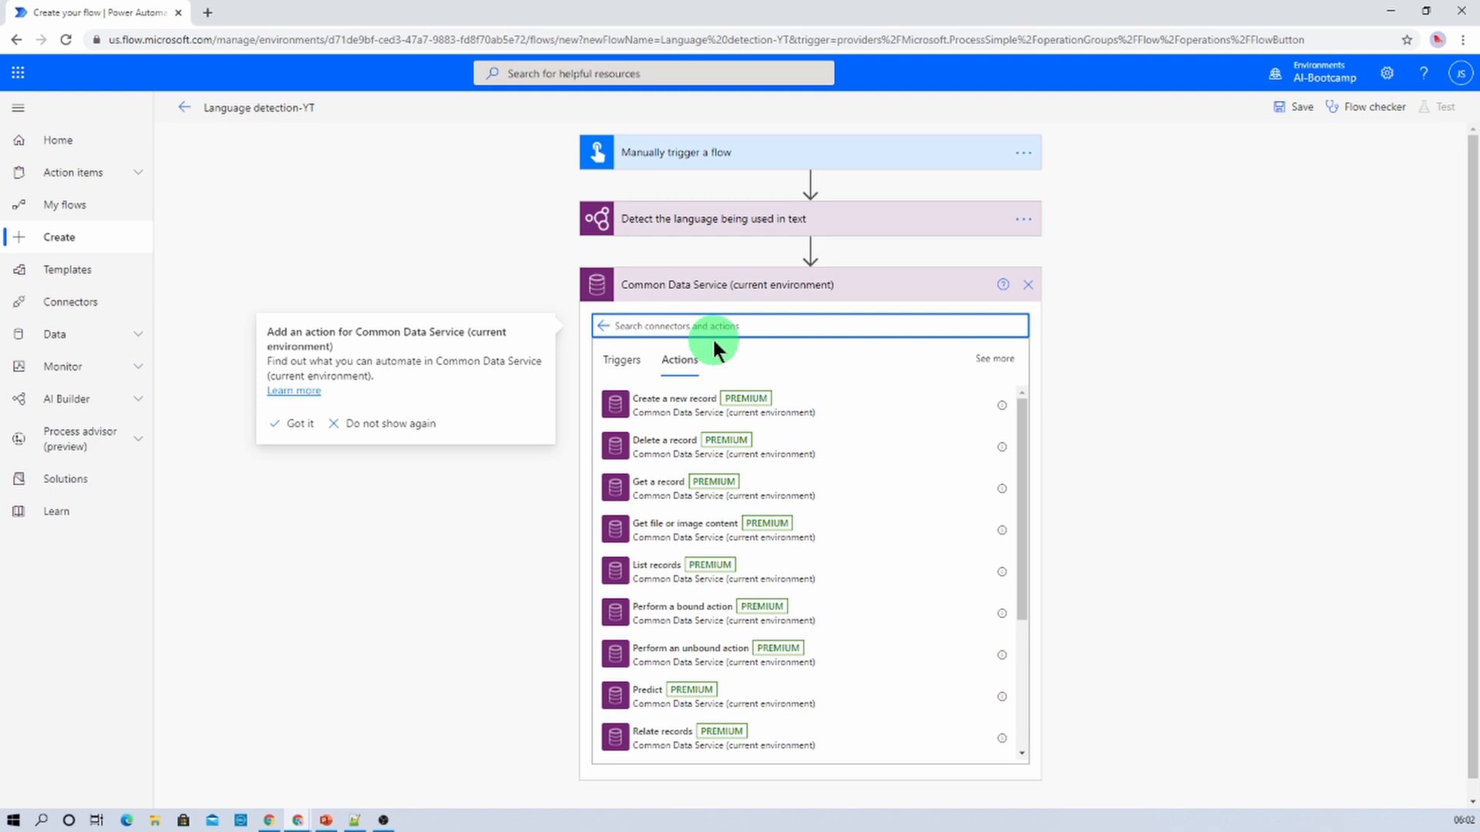
{"action": "type", "text": "pred"}
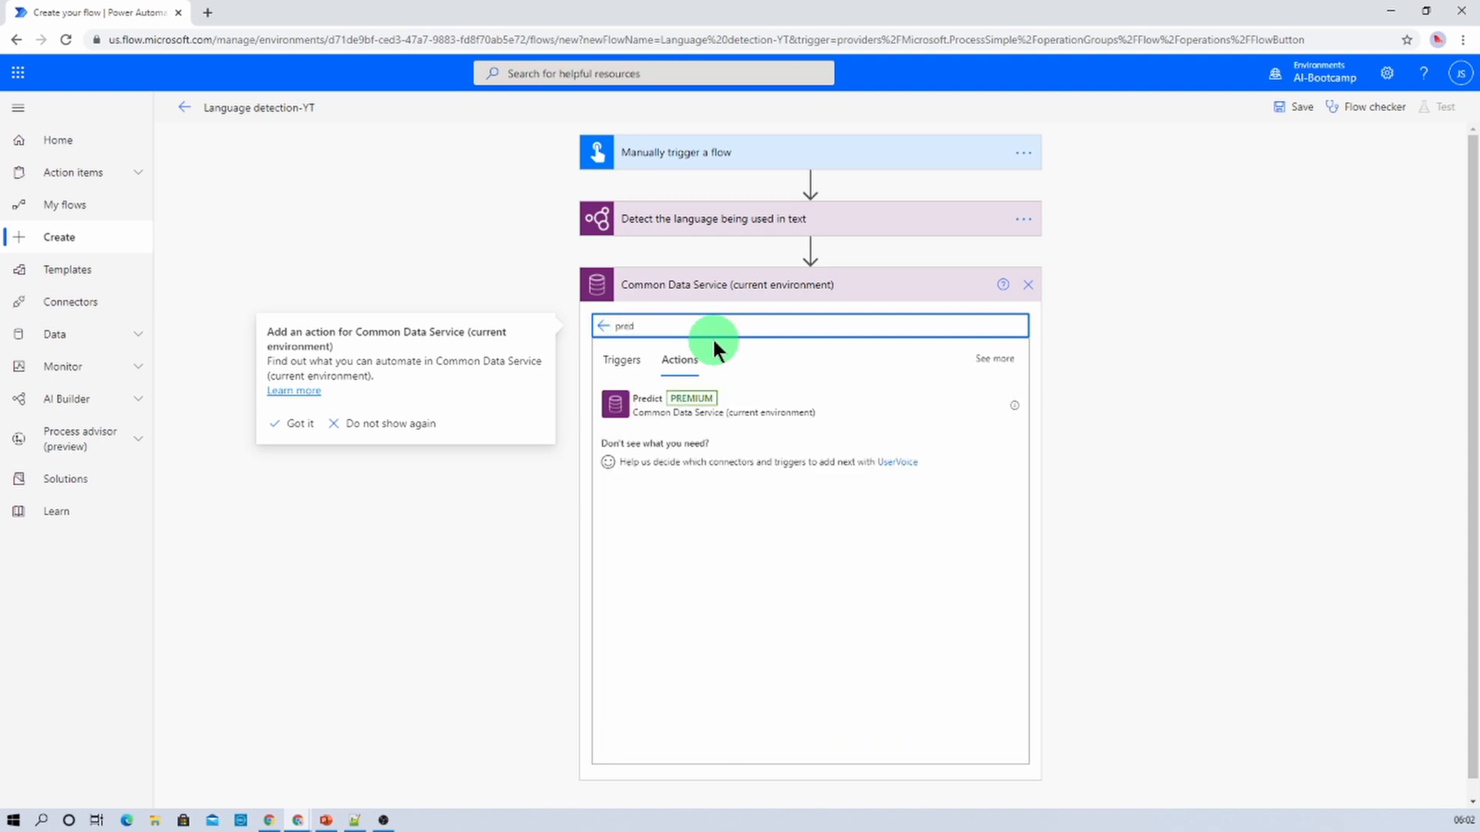
{"action": "left_click", "coordinate": [697, 415]}
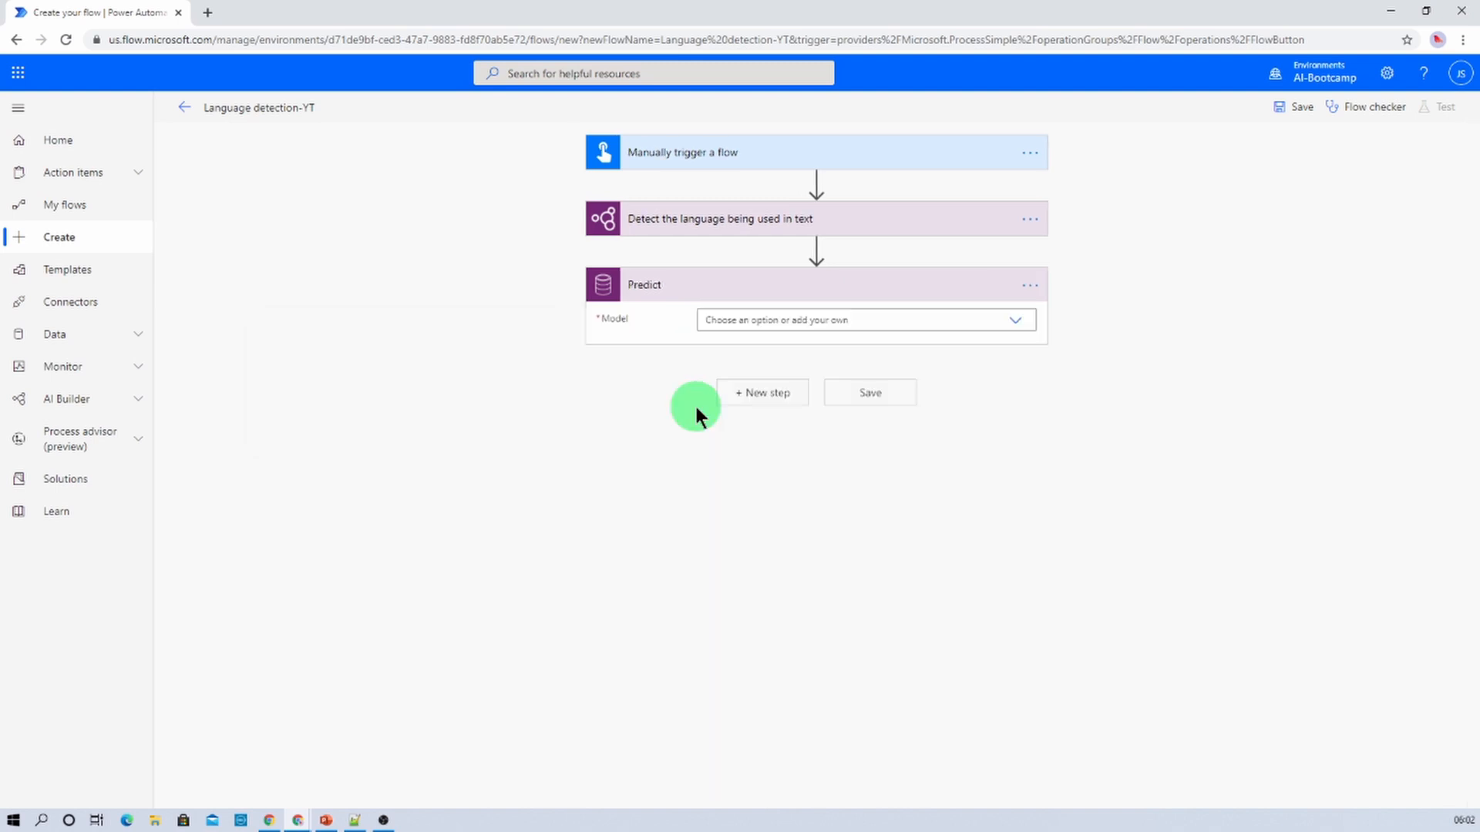
Configure the Predict action with the LanguageDetection model and the trigger's Sentence dynamic content as its Text.
{"action": "left_click", "coordinate": [730, 322]}
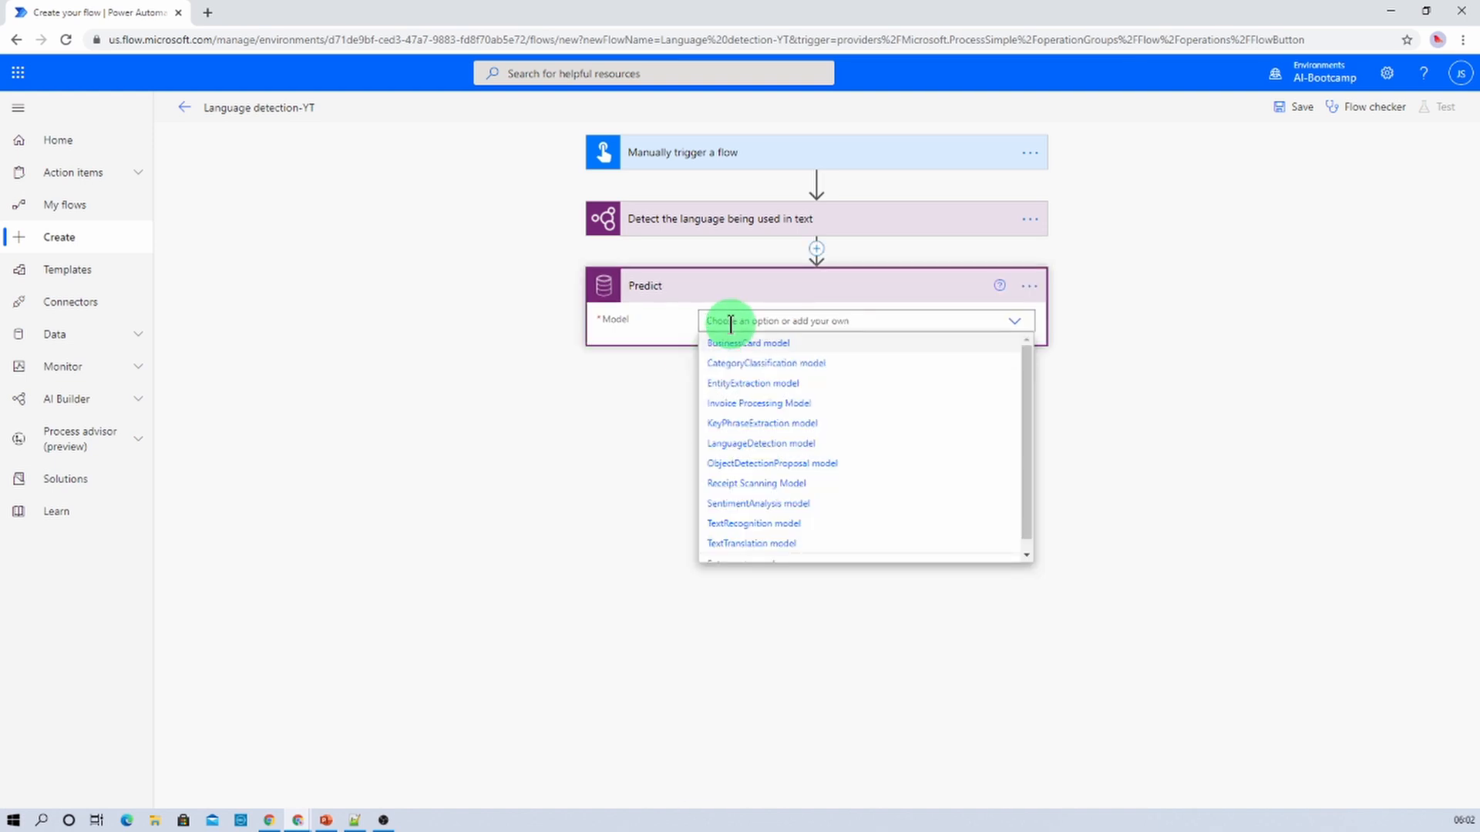
{"action": "left_click", "coordinate": [763, 444]}
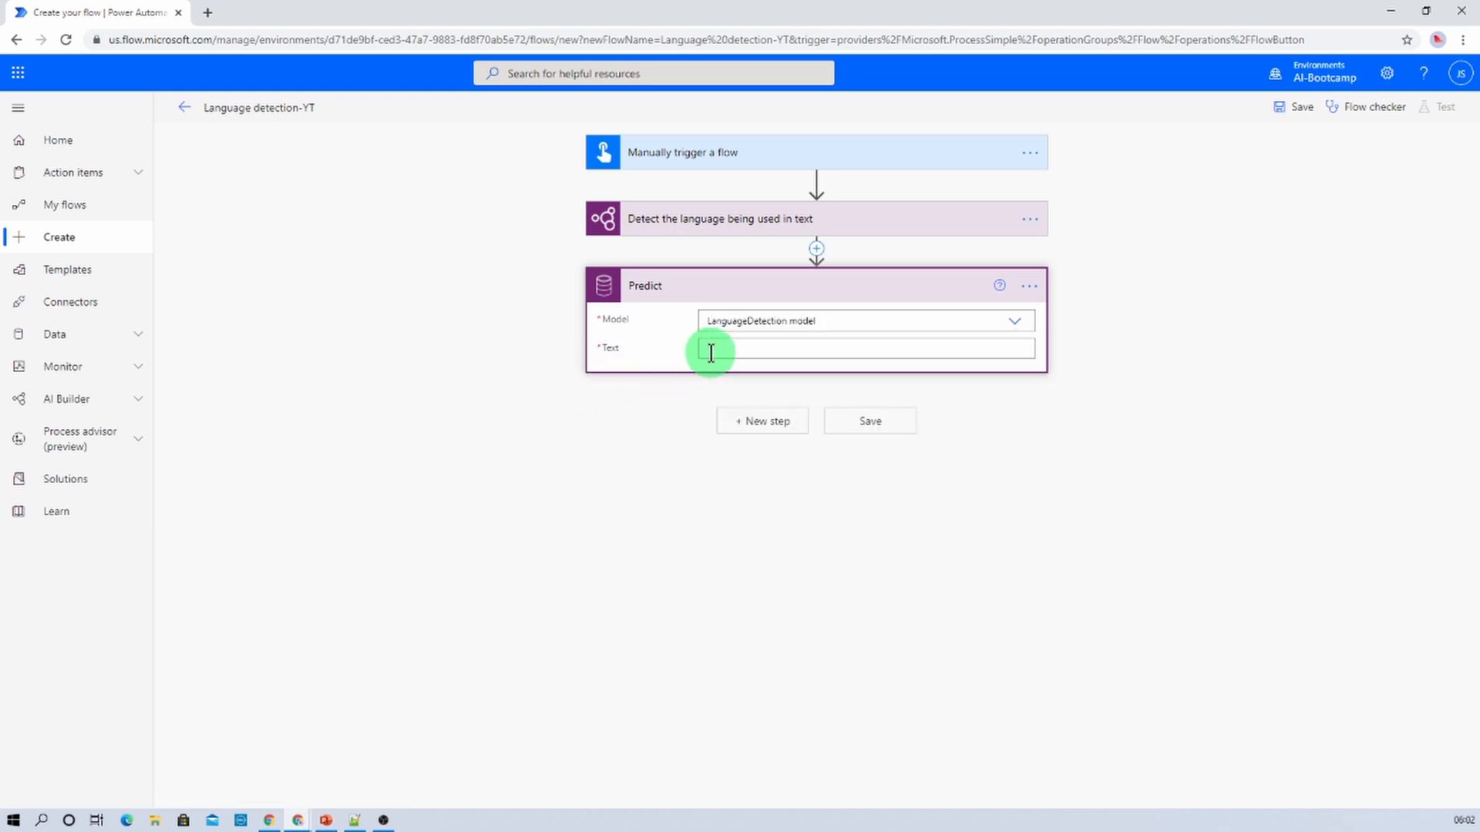
{"action": "left_click", "coordinate": [710, 353]}
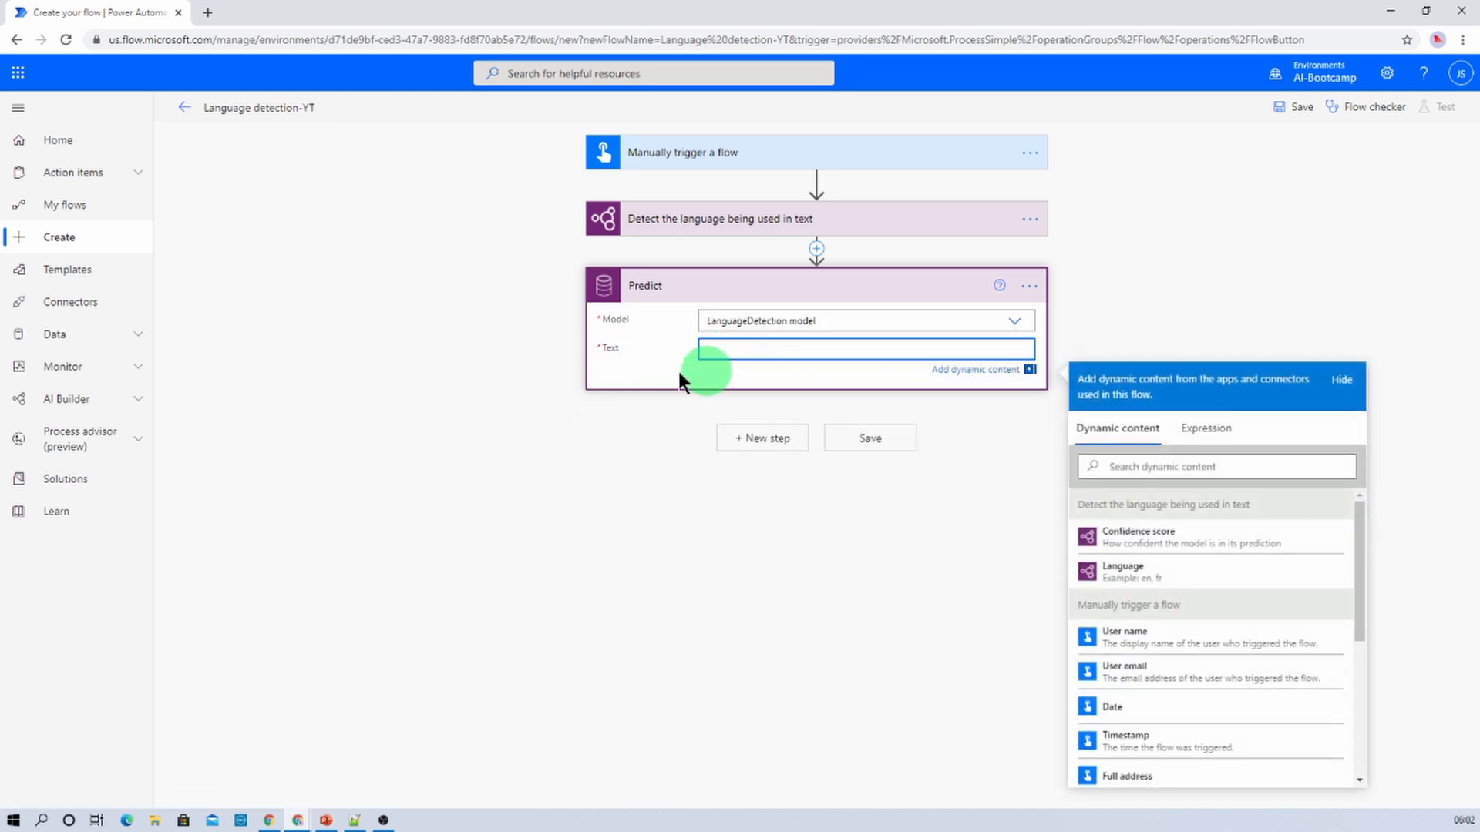
{"action": "scroll", "coordinate": [1202, 616], "scroll_direction": "down", "scroll_amount": 5}
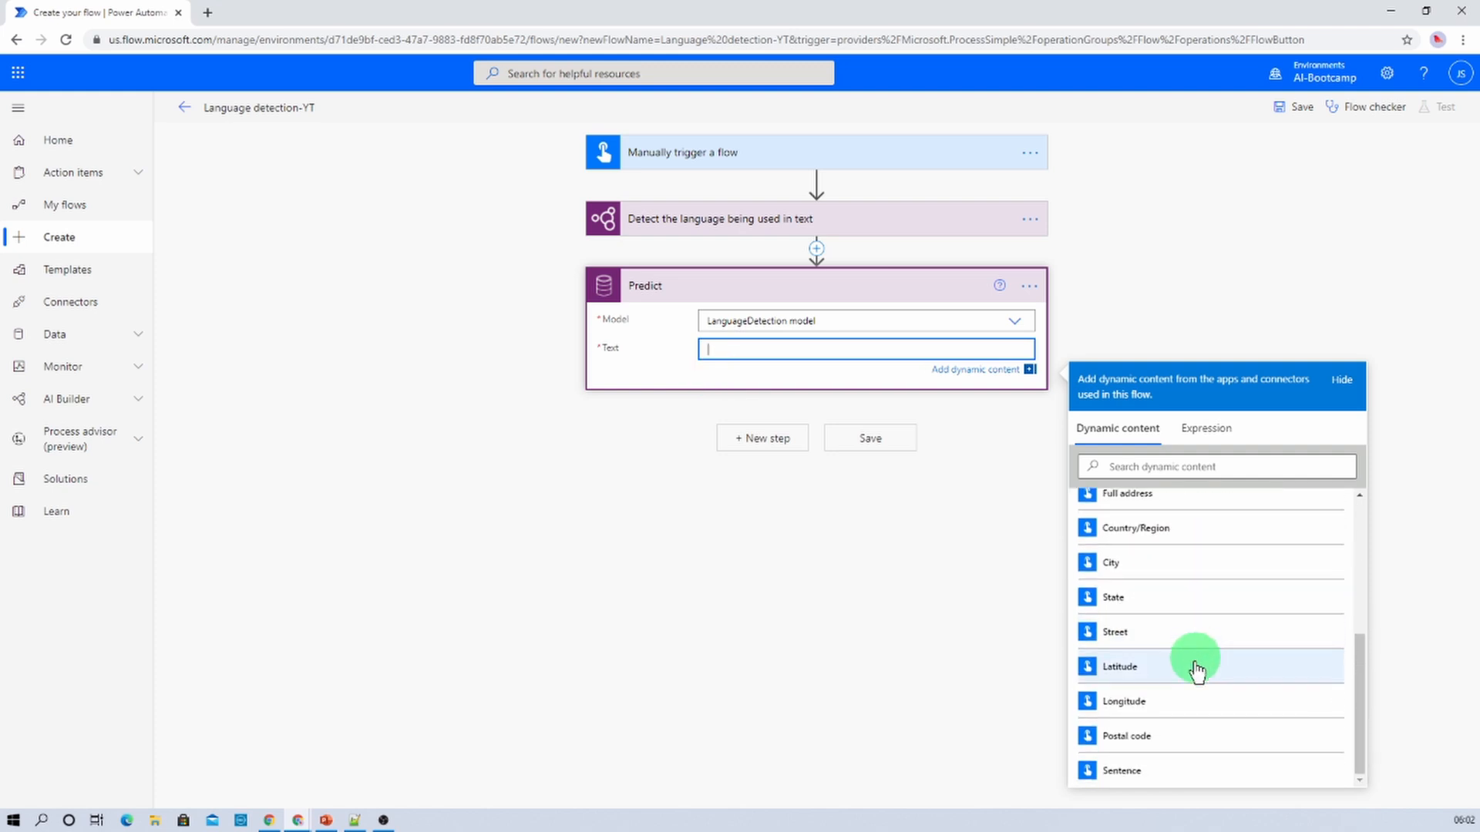
{"action": "left_click", "coordinate": [1164, 772]}
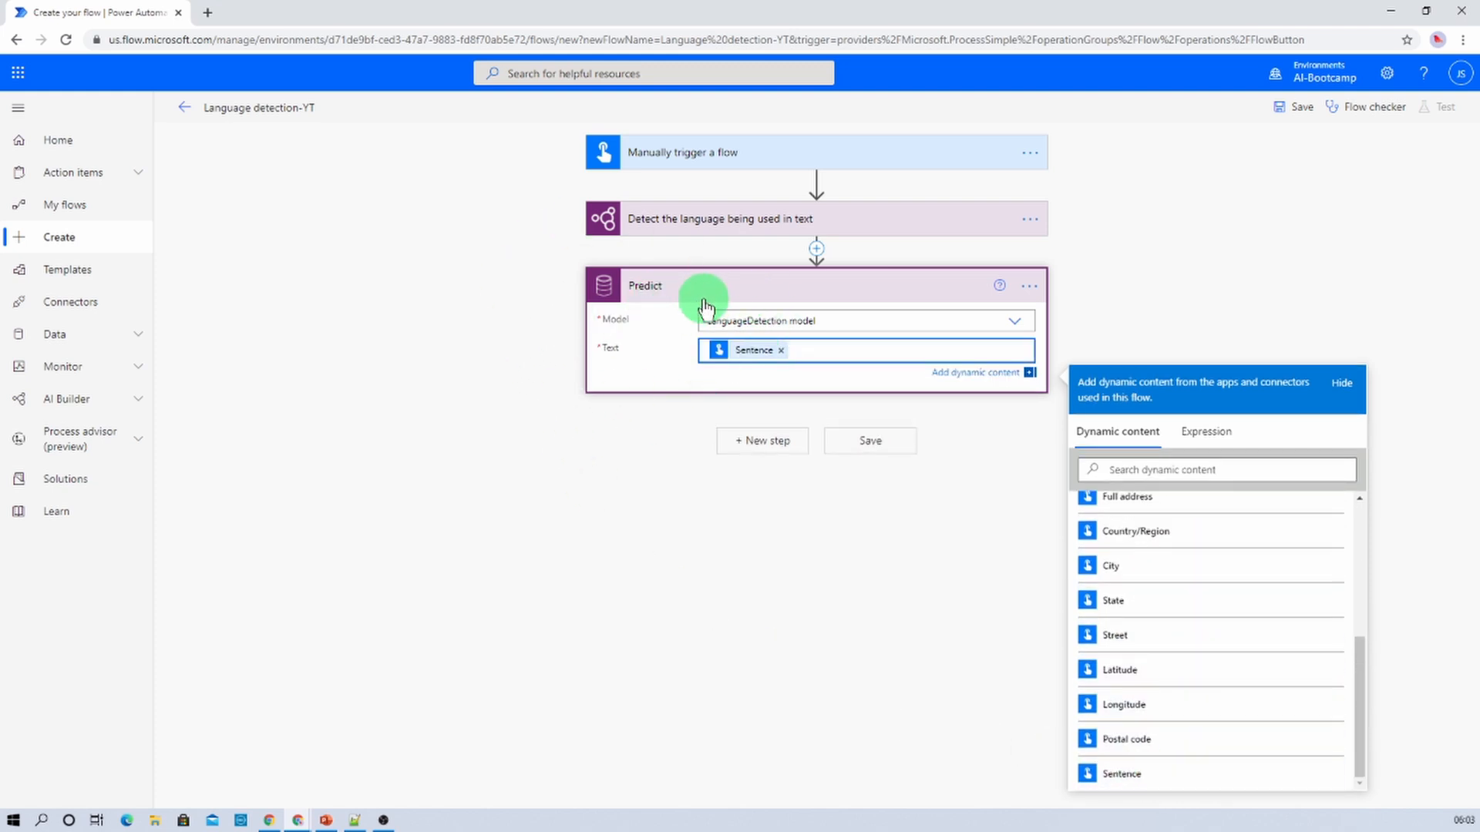
{"action": "left_click", "coordinate": [694, 221]}
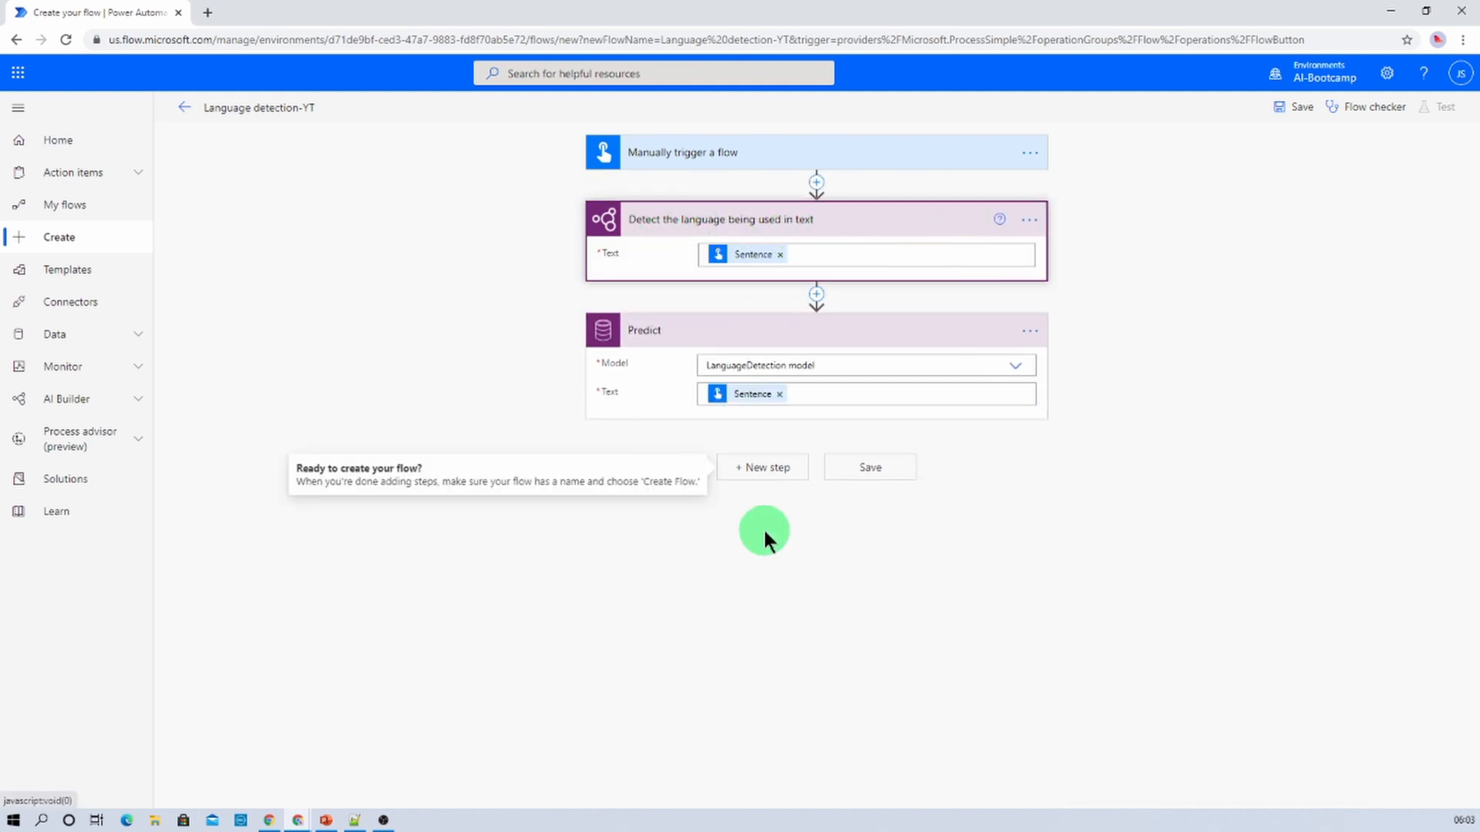
Add an Initialize variable action after Predict, naming the variable "Detected Lang" with type String.
{"action": "left_click", "coordinate": [762, 467]}
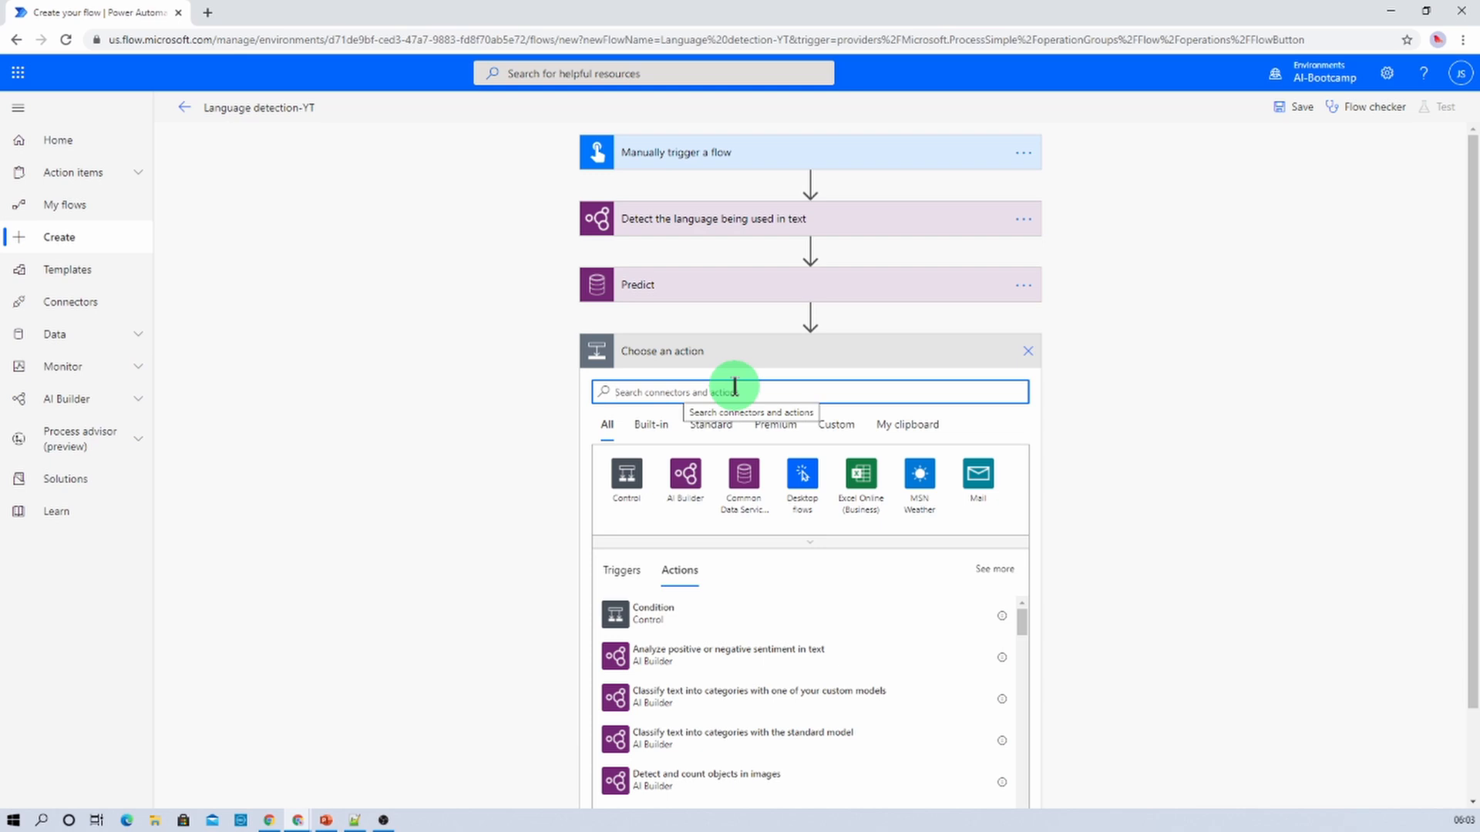
{"action": "type", "text": "init"}
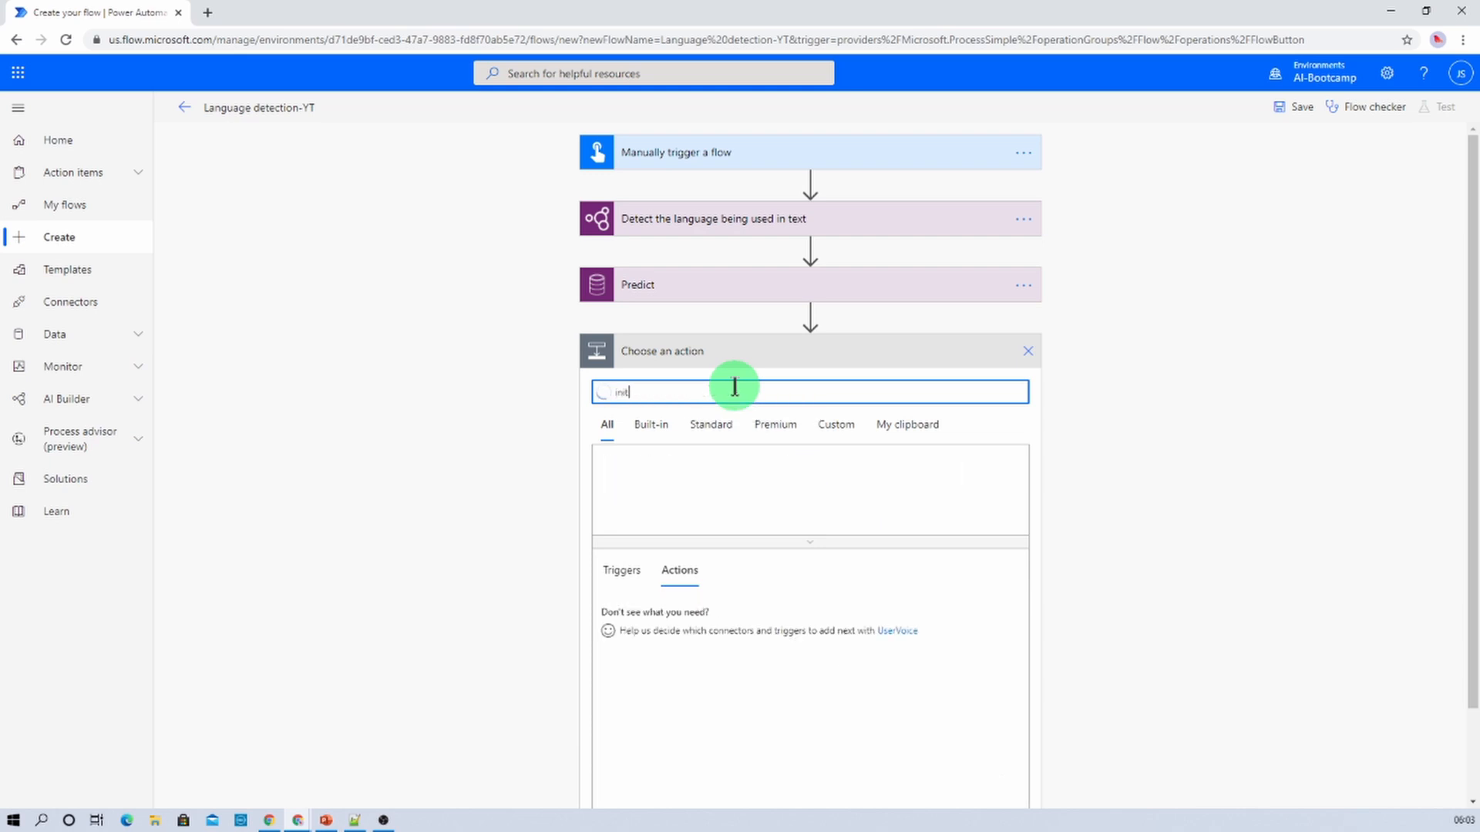
{"action": "left_click", "coordinate": [785, 388]}
{"action": "type", "text": "Dete"}
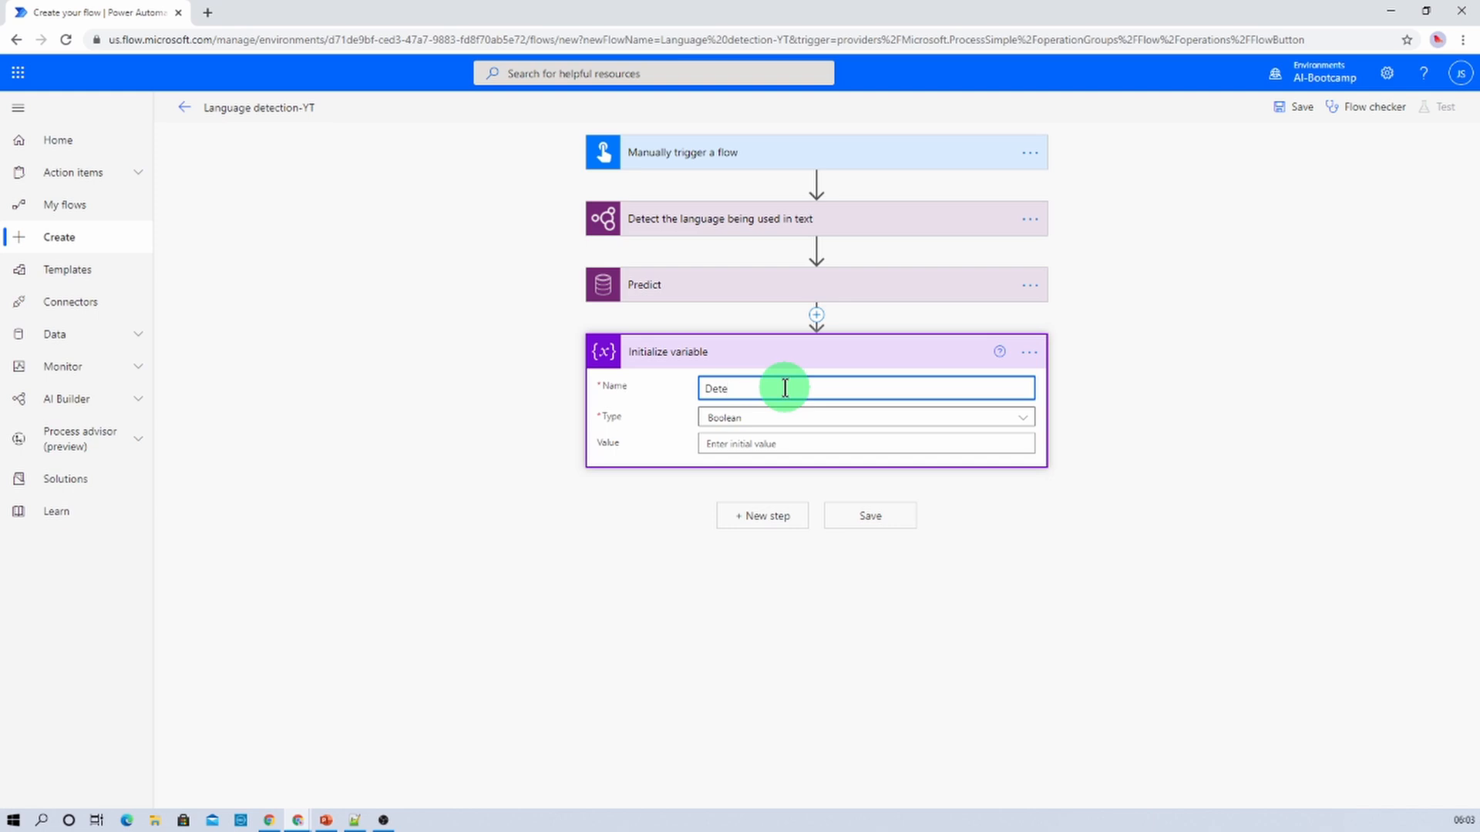
{"action": "type", "text": "cted Lang"}
{"action": "left_click", "coordinate": [785, 417]}
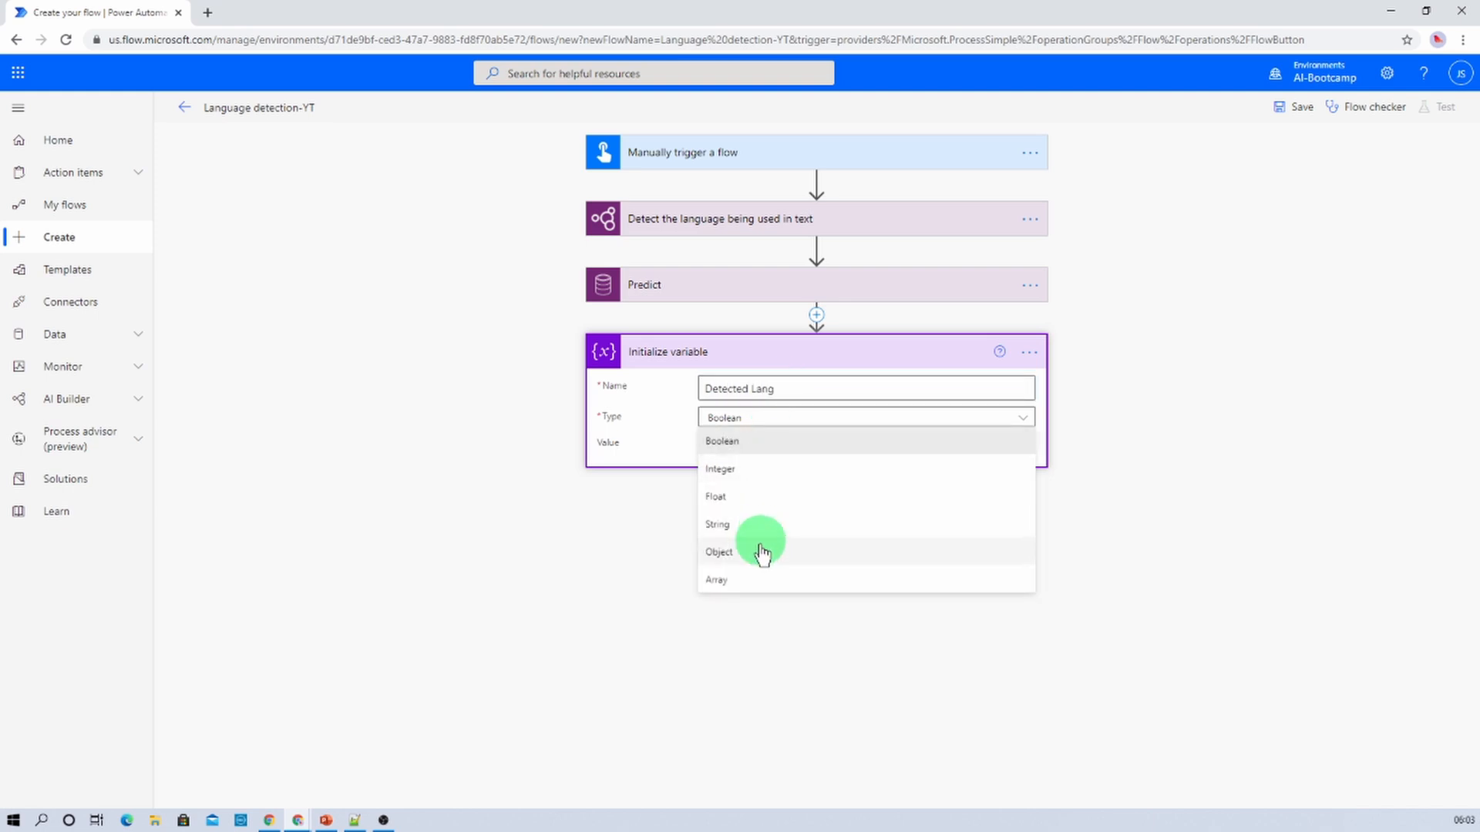
{"action": "left_click", "coordinate": [758, 524]}
Choose String as the new variable's type, and add a Set variable action targeting Detected Lang after Initialize variable.
{"action": "left_click", "coordinate": [773, 518]}
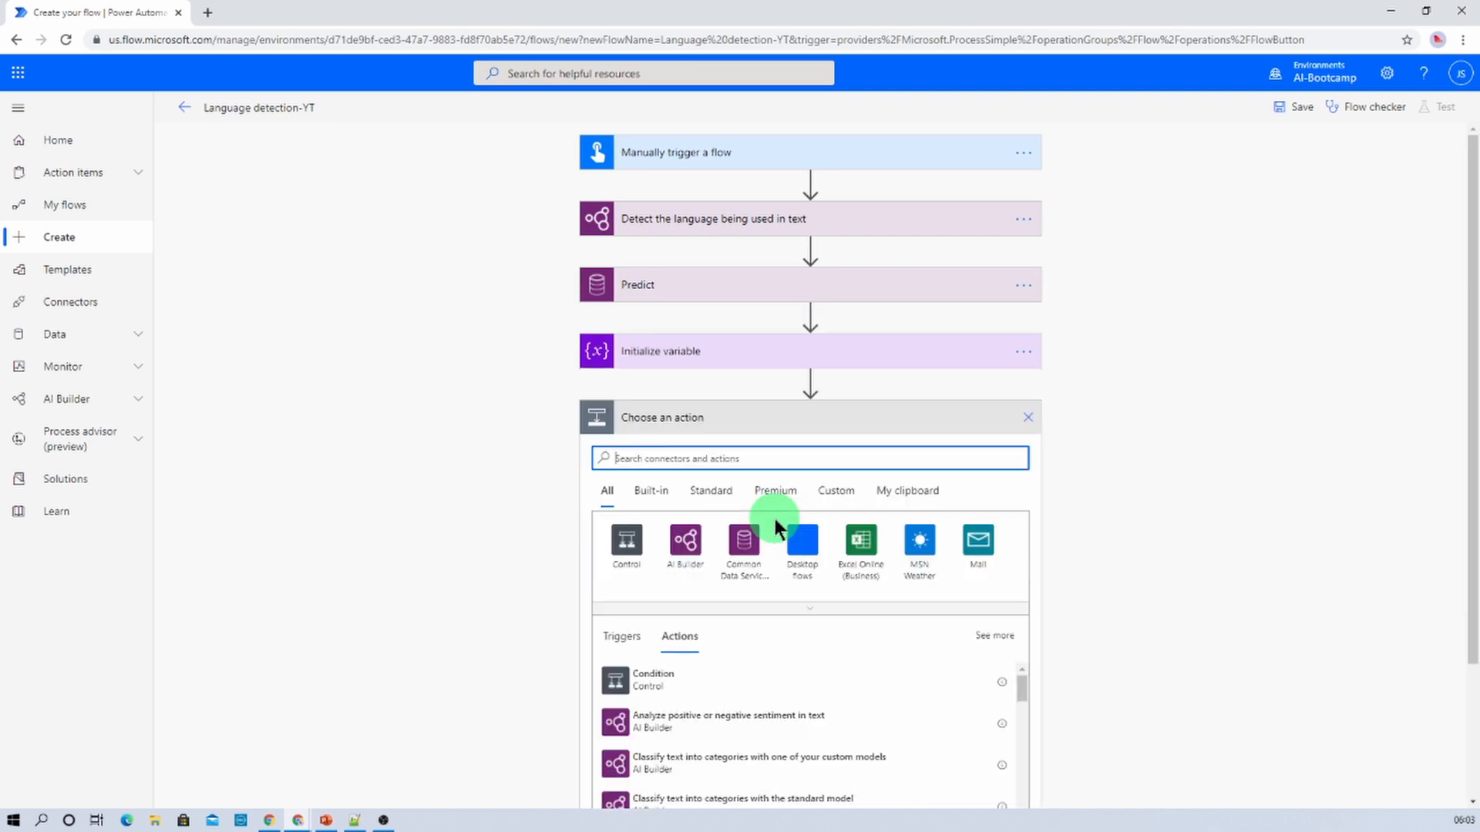
{"action": "type", "text": "var"}
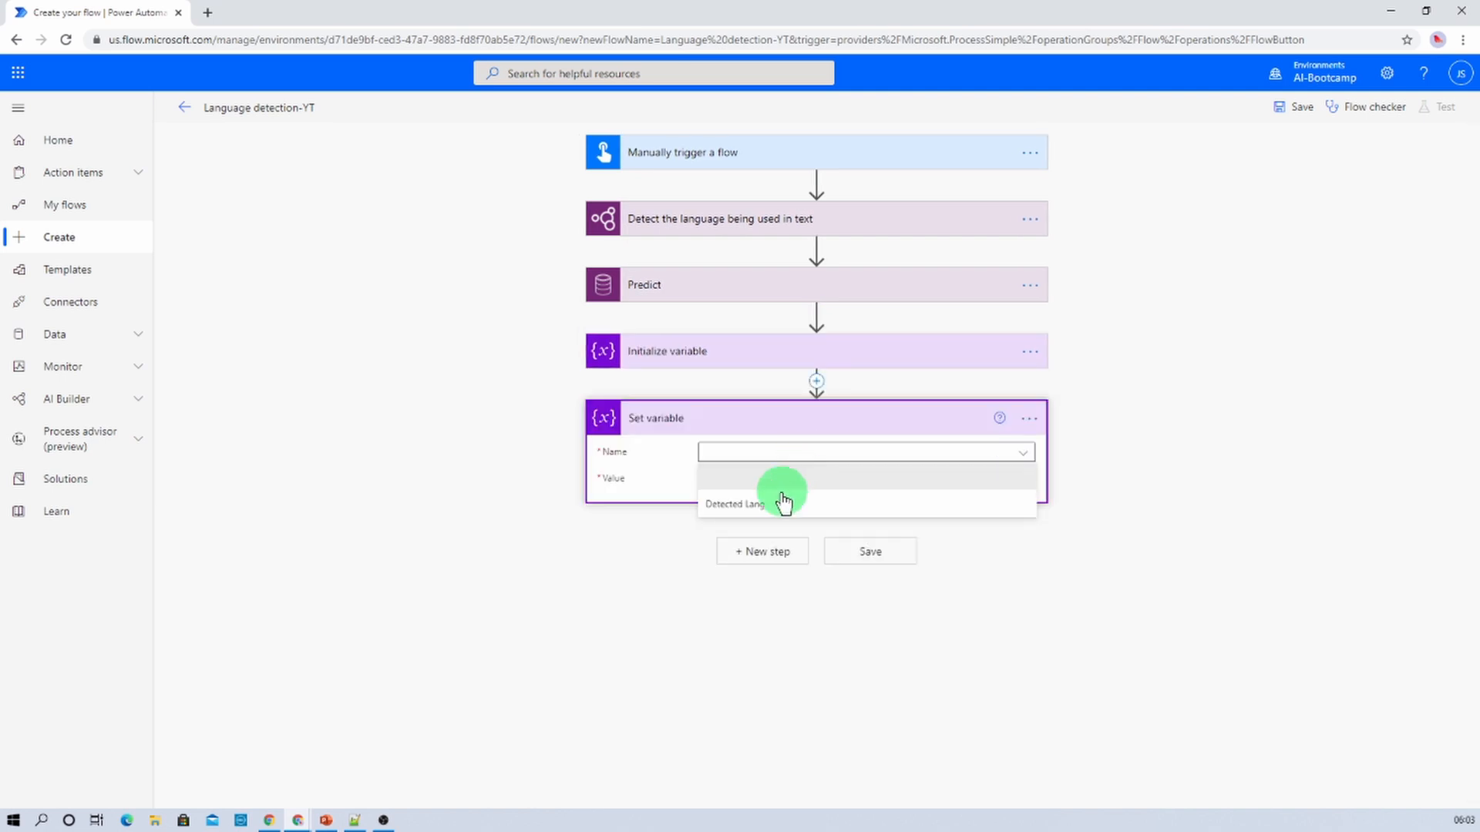
{"action": "left_click", "coordinate": [784, 503]}
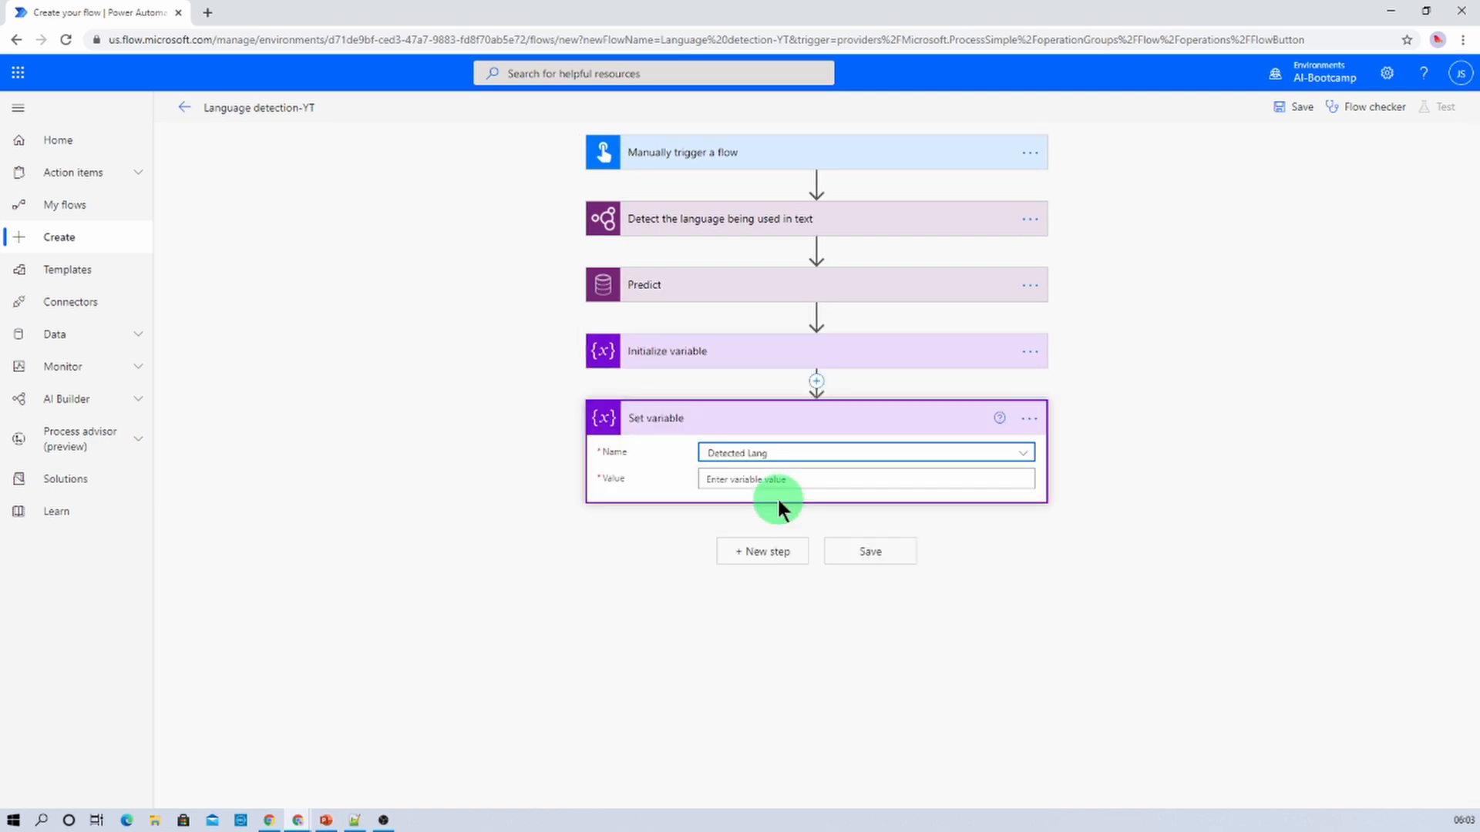
Set the Value of the Set variable action to the Language dynamic content from Predict and check the resulting loop's contents.
{"action": "left_click", "coordinate": [780, 480]}
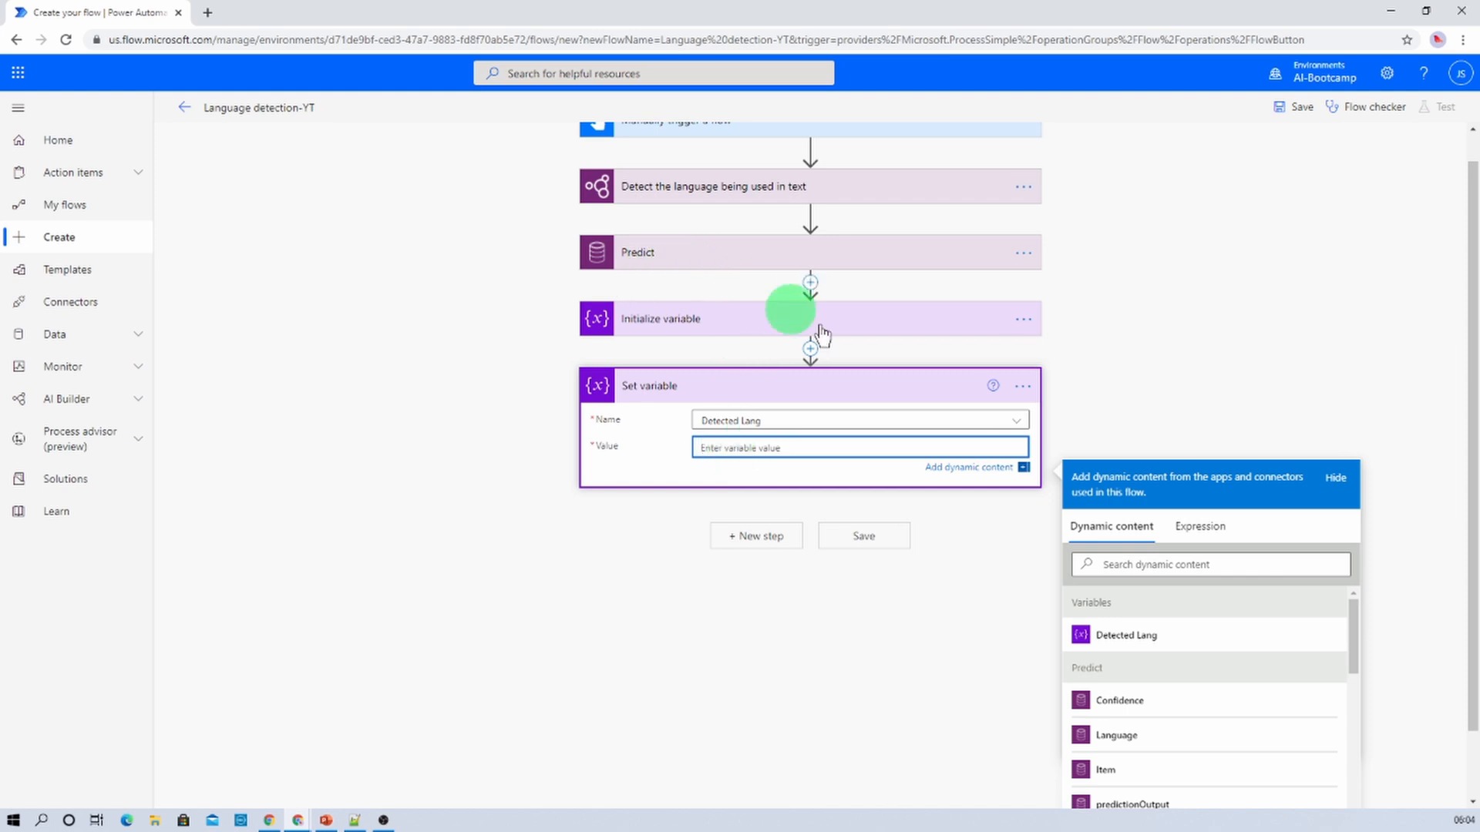
{"action": "scroll", "coordinate": [1288, 676], "scroll_direction": "down", "scroll_amount": 5}
{"action": "scroll", "coordinate": [1295, 679], "scroll_direction": "down", "scroll_amount": 3}
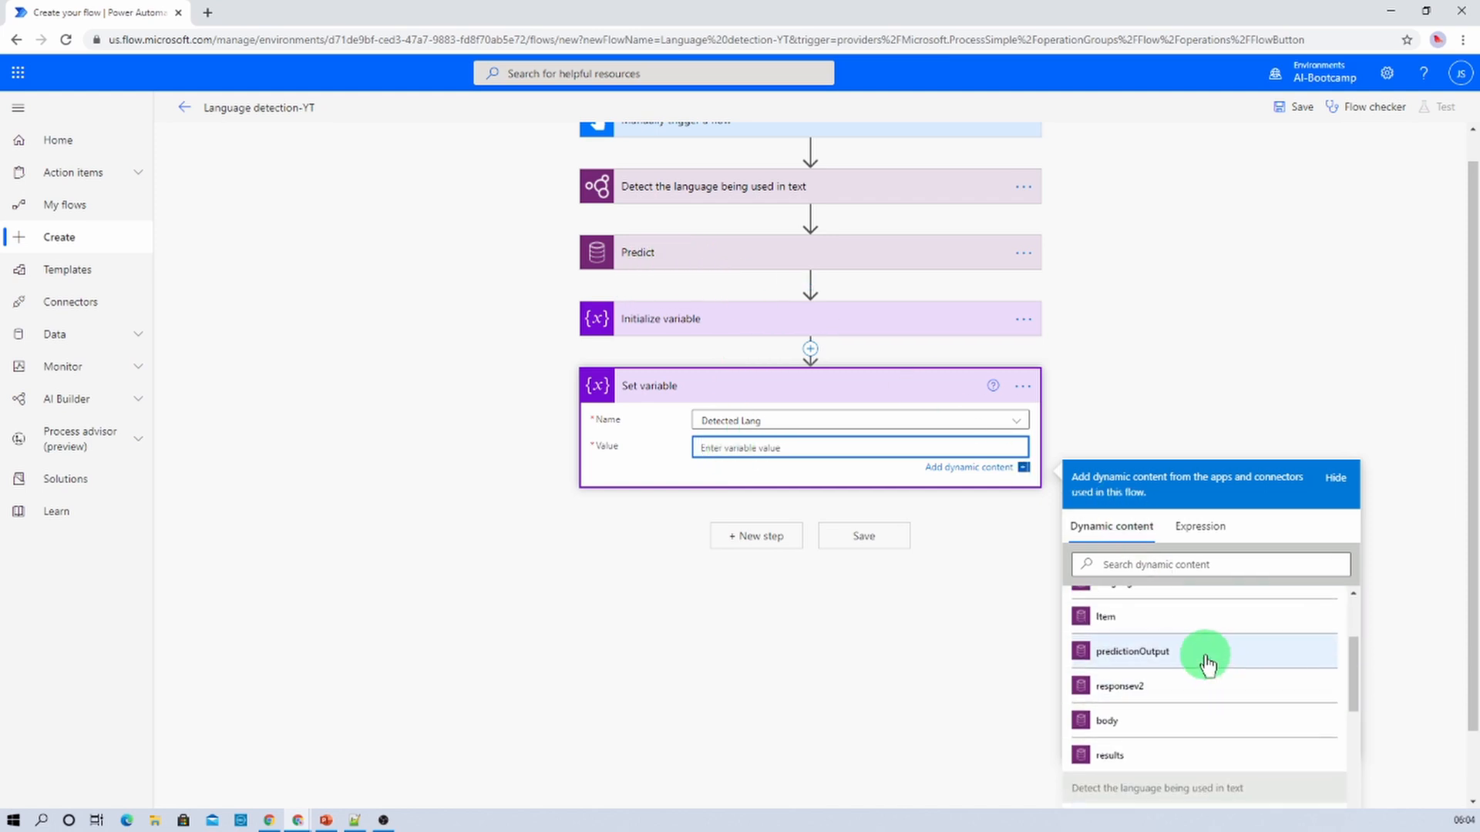
{"action": "scroll", "coordinate": [1206, 664], "scroll_direction": "up", "scroll_amount": 8}
{"action": "left_click", "coordinate": [1181, 744]}
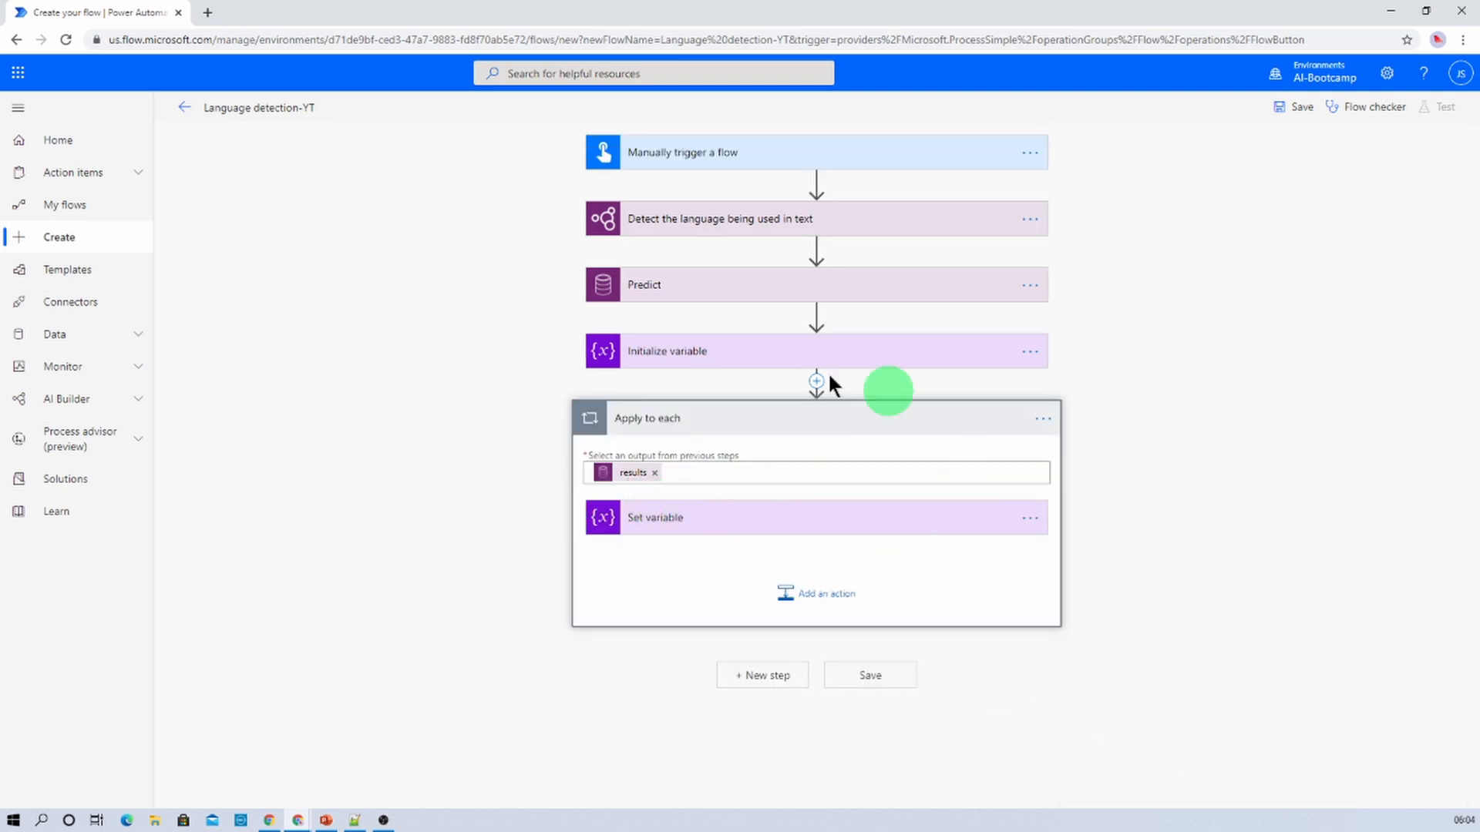
{"action": "left_click", "coordinate": [716, 528]}
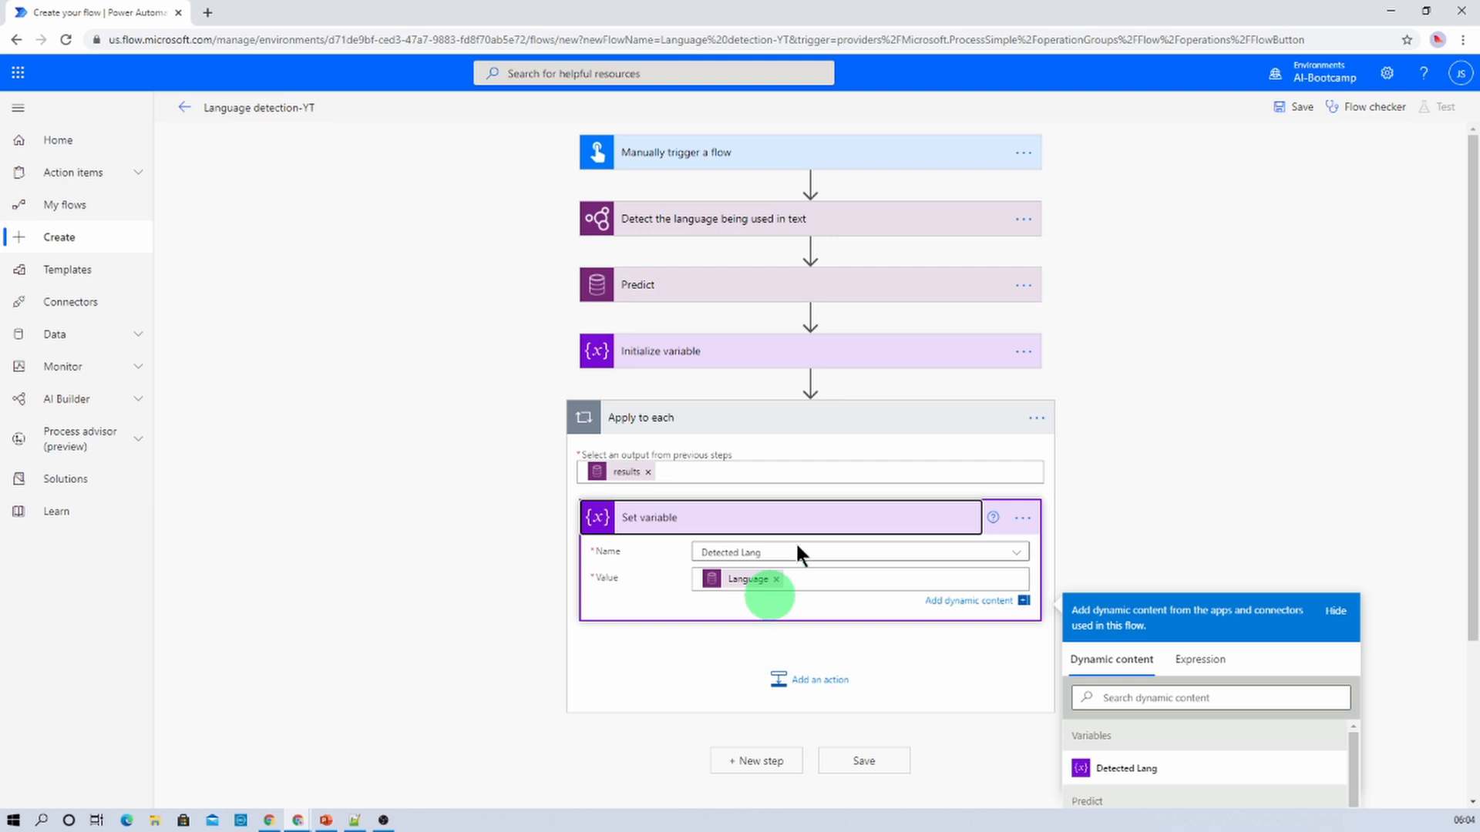
{"action": "scroll", "coordinate": [925, 517], "scroll_direction": "down", "scroll_amount": 2}
{"action": "scroll", "coordinate": [855, 373], "scroll_direction": "up", "scroll_amount": 2}
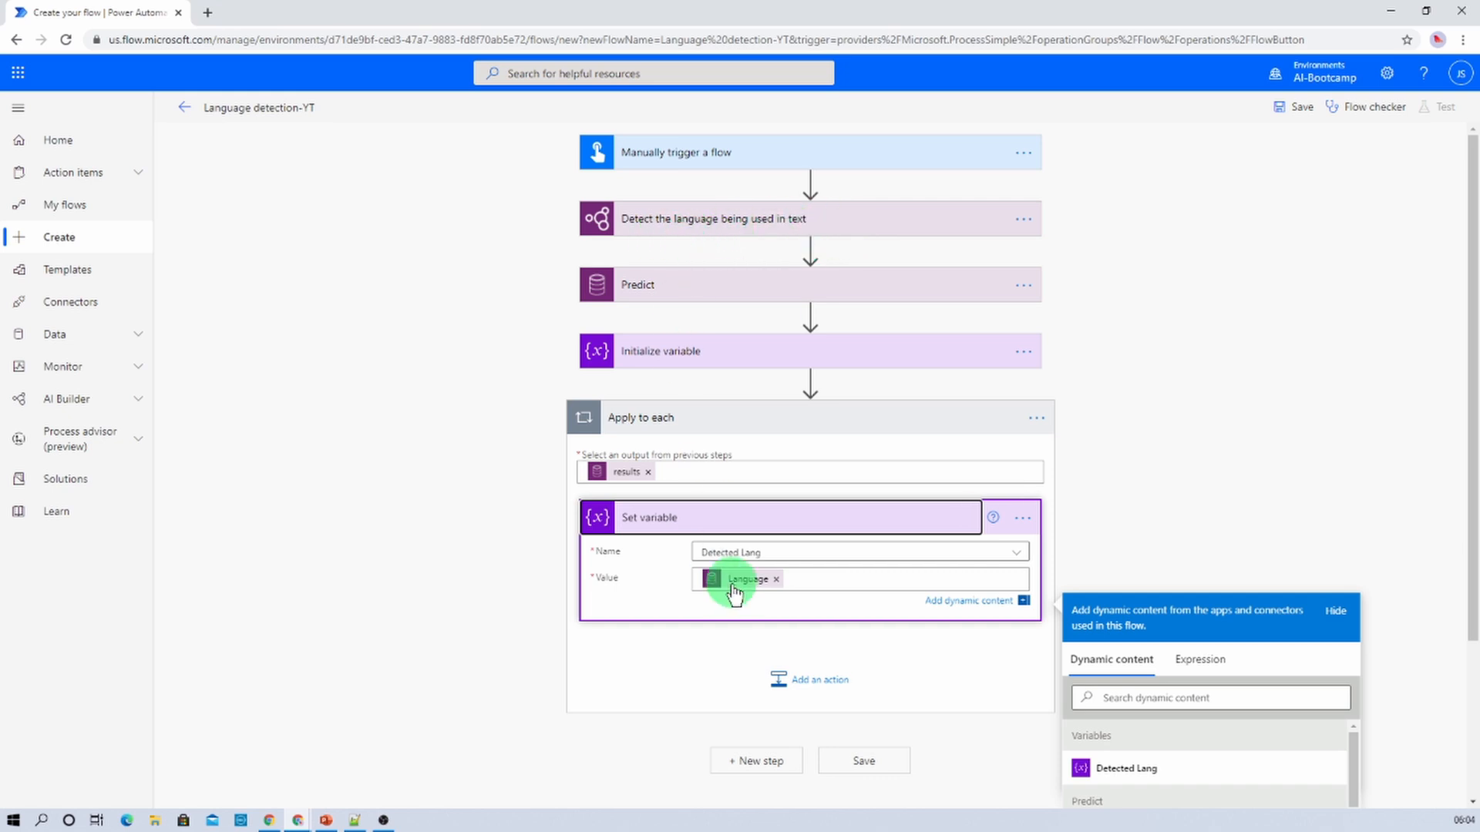
Add a Compose action after the Apply to each loop, with Language from the language detection action as its Inputs.
{"action": "scroll", "coordinate": [730, 593], "scroll_direction": "down", "scroll_amount": 4}
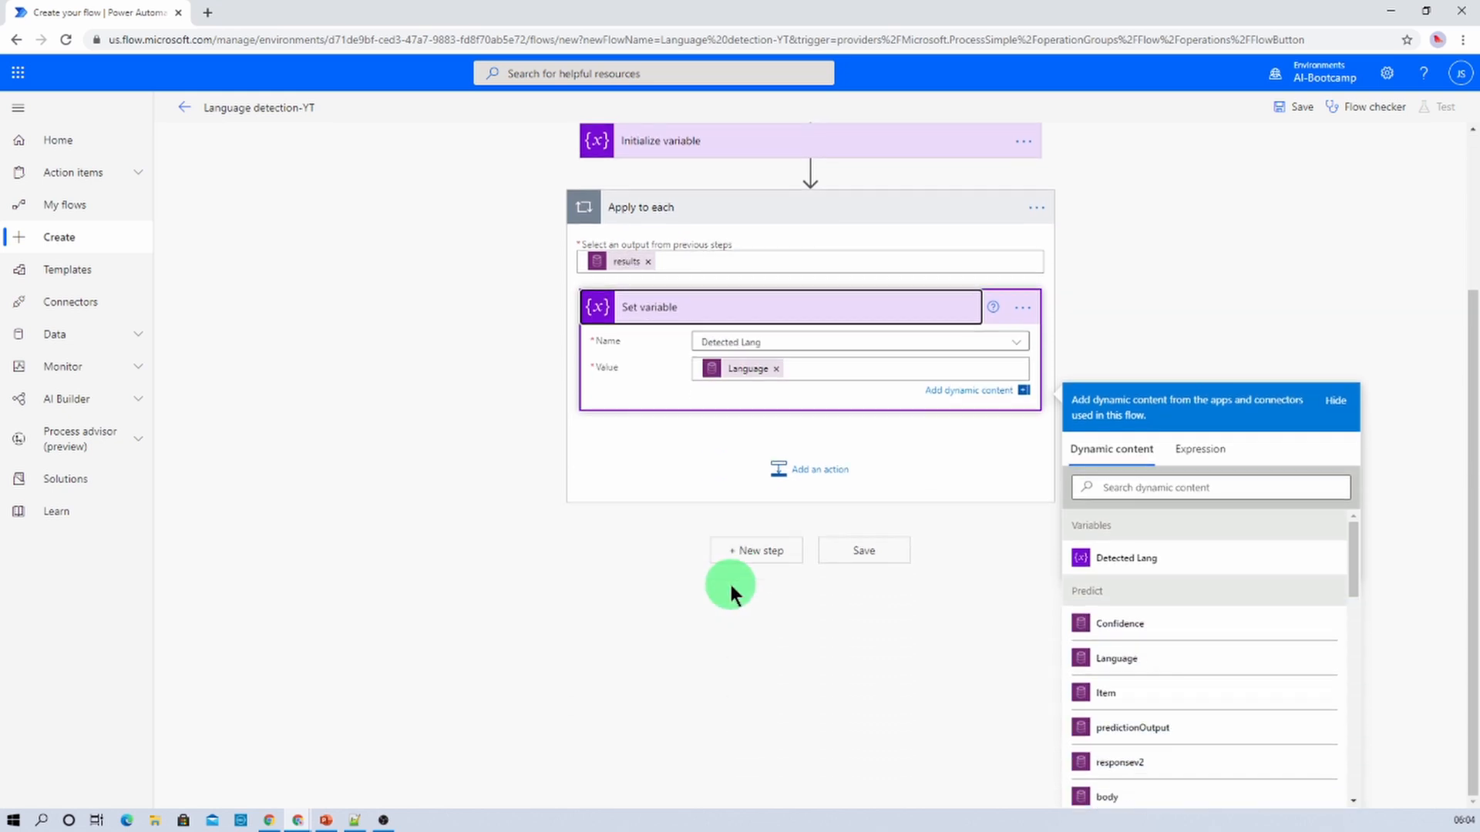
{"action": "left_click", "coordinate": [769, 551]}
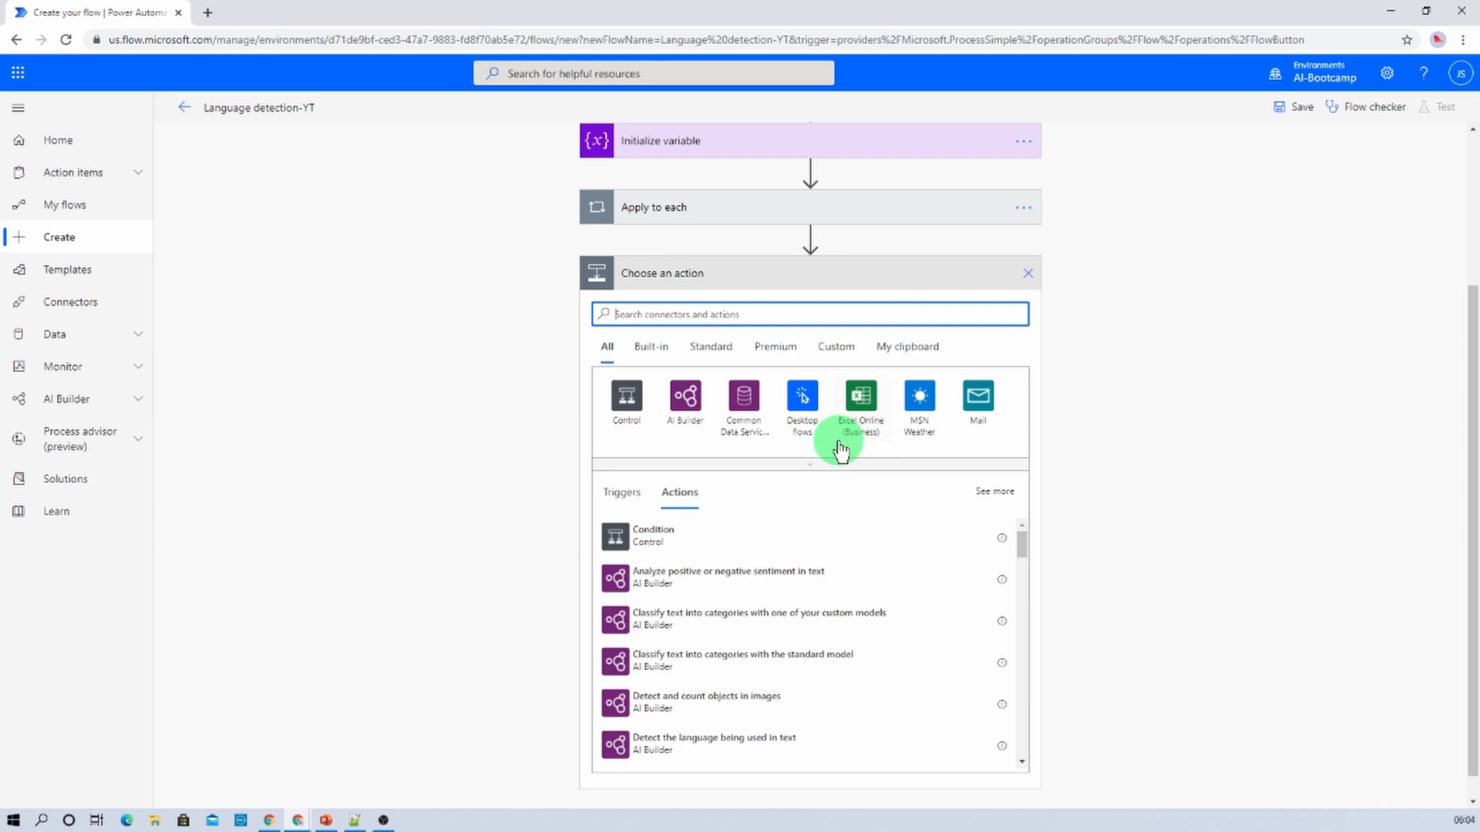
{"action": "type", "text": "compos"}
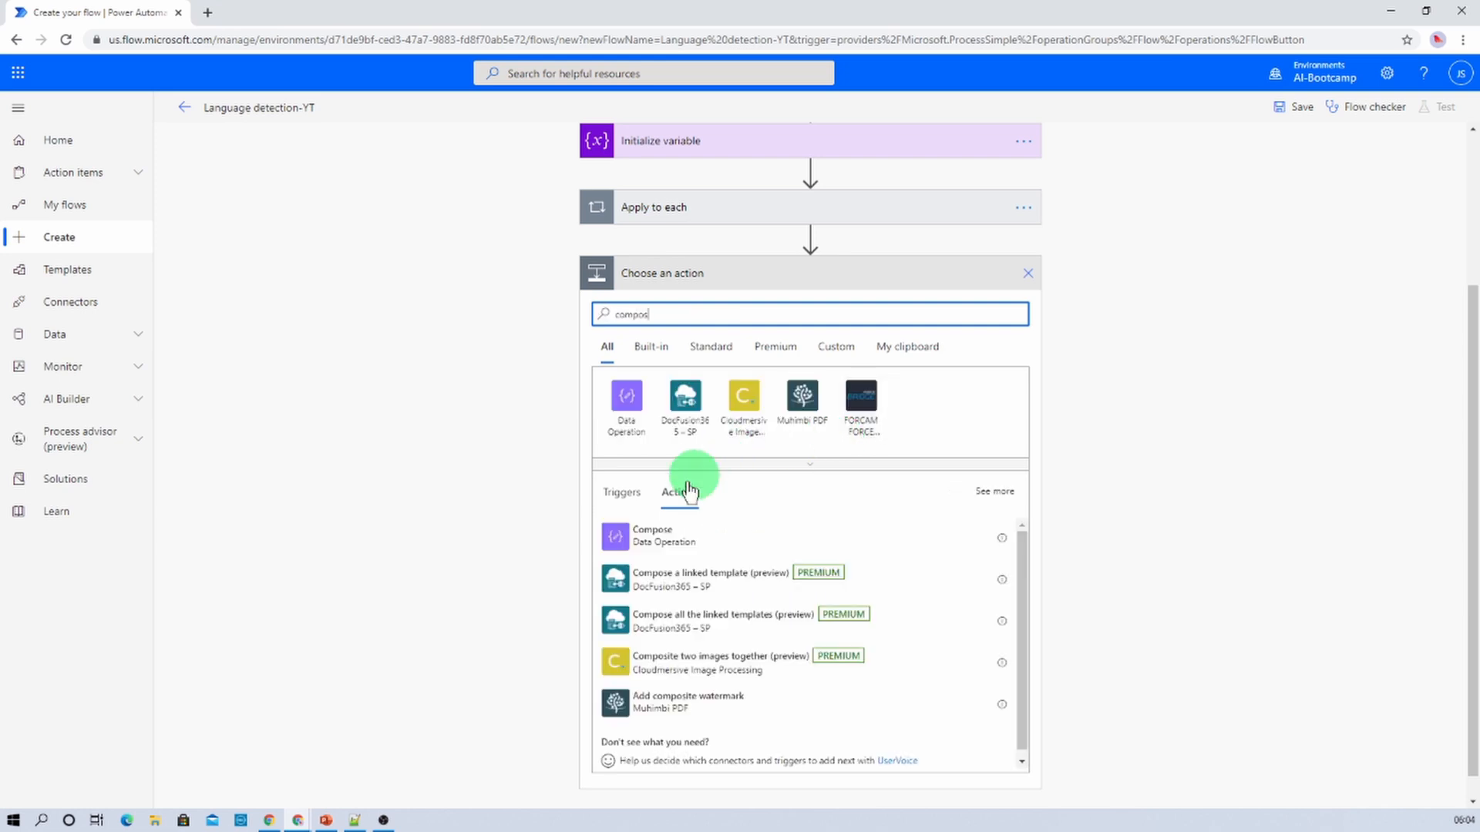
{"action": "left_click", "coordinate": [662, 544]}
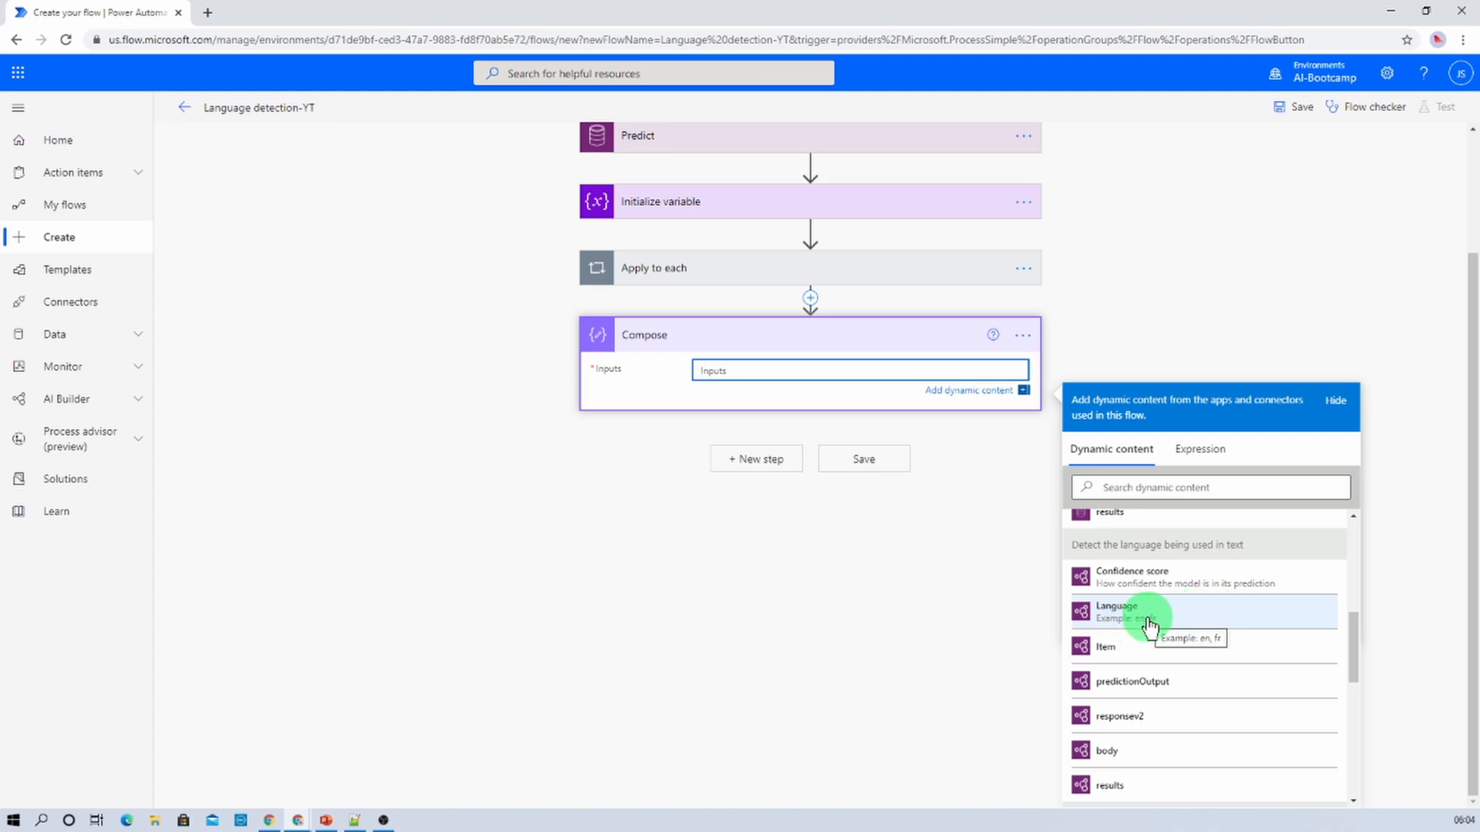
{"action": "left_click", "coordinate": [1148, 621]}
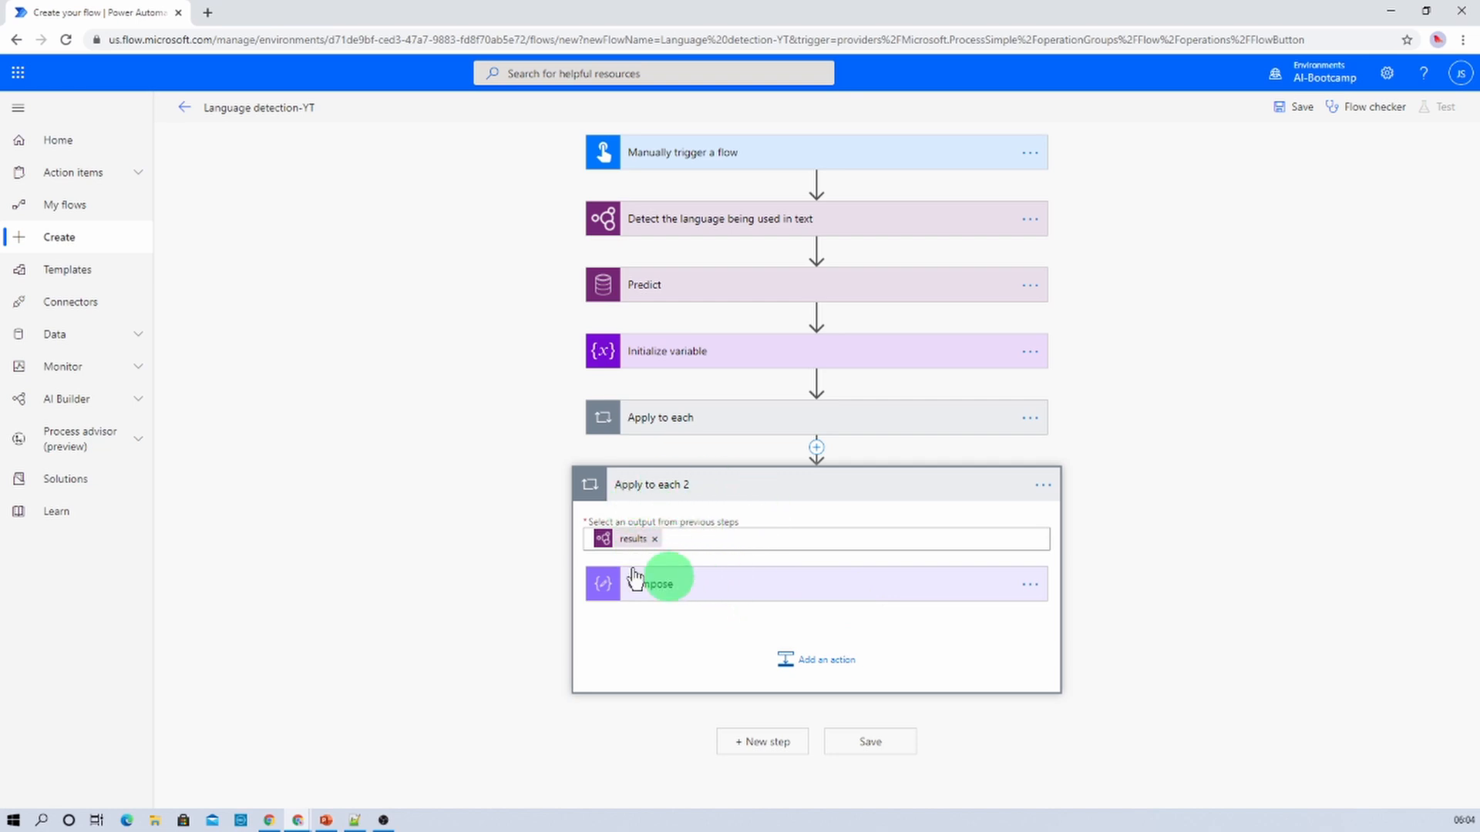
{"action": "left_click", "coordinate": [705, 592]}
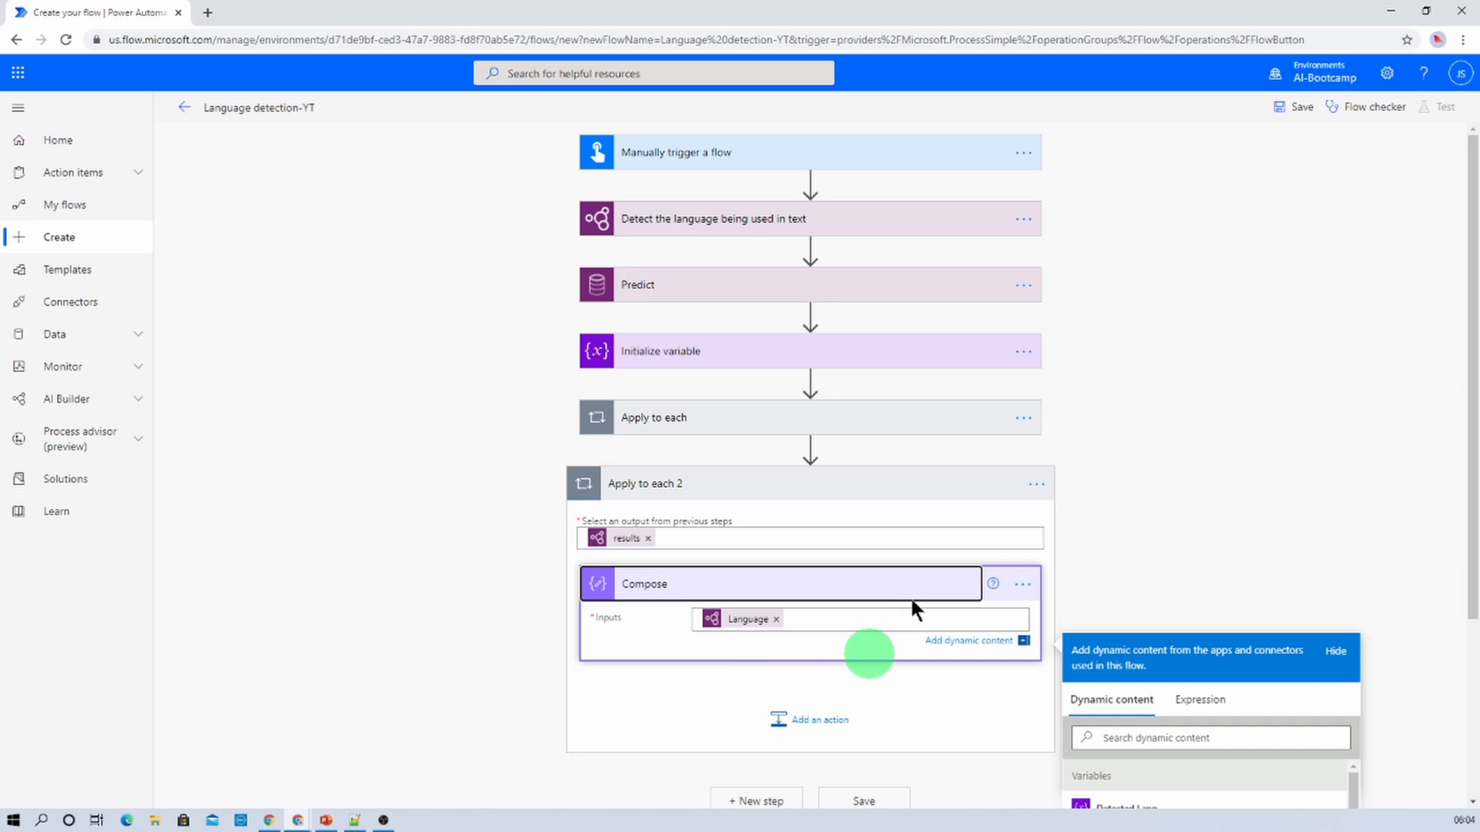
Save the flow and run a manual test with the Sentence 'Nett, Sie kennenzulernen" which means'.
{"action": "left_click", "coordinate": [1293, 106]}
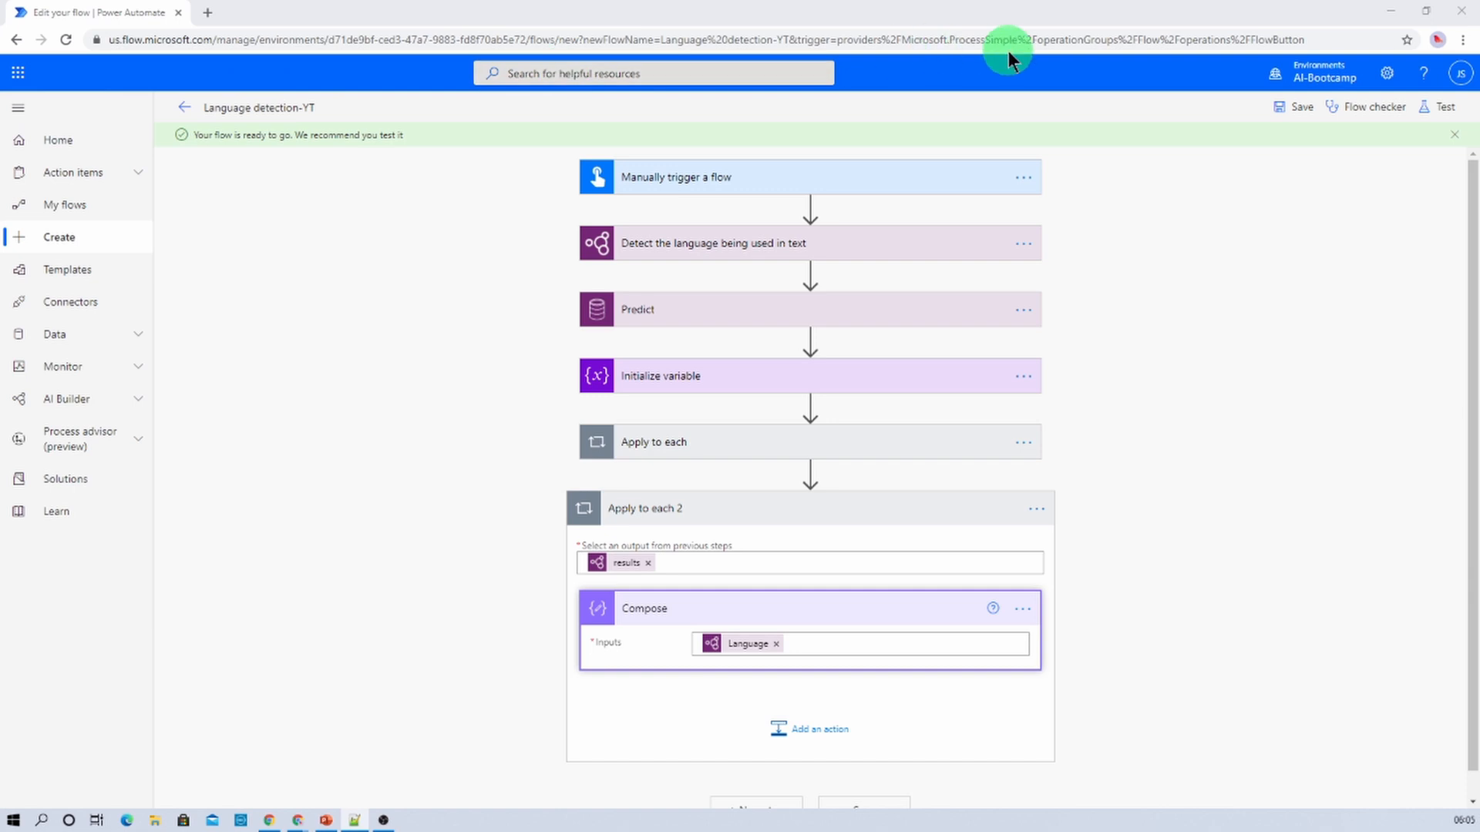
{"action": "left_click", "coordinate": [1428, 117]}
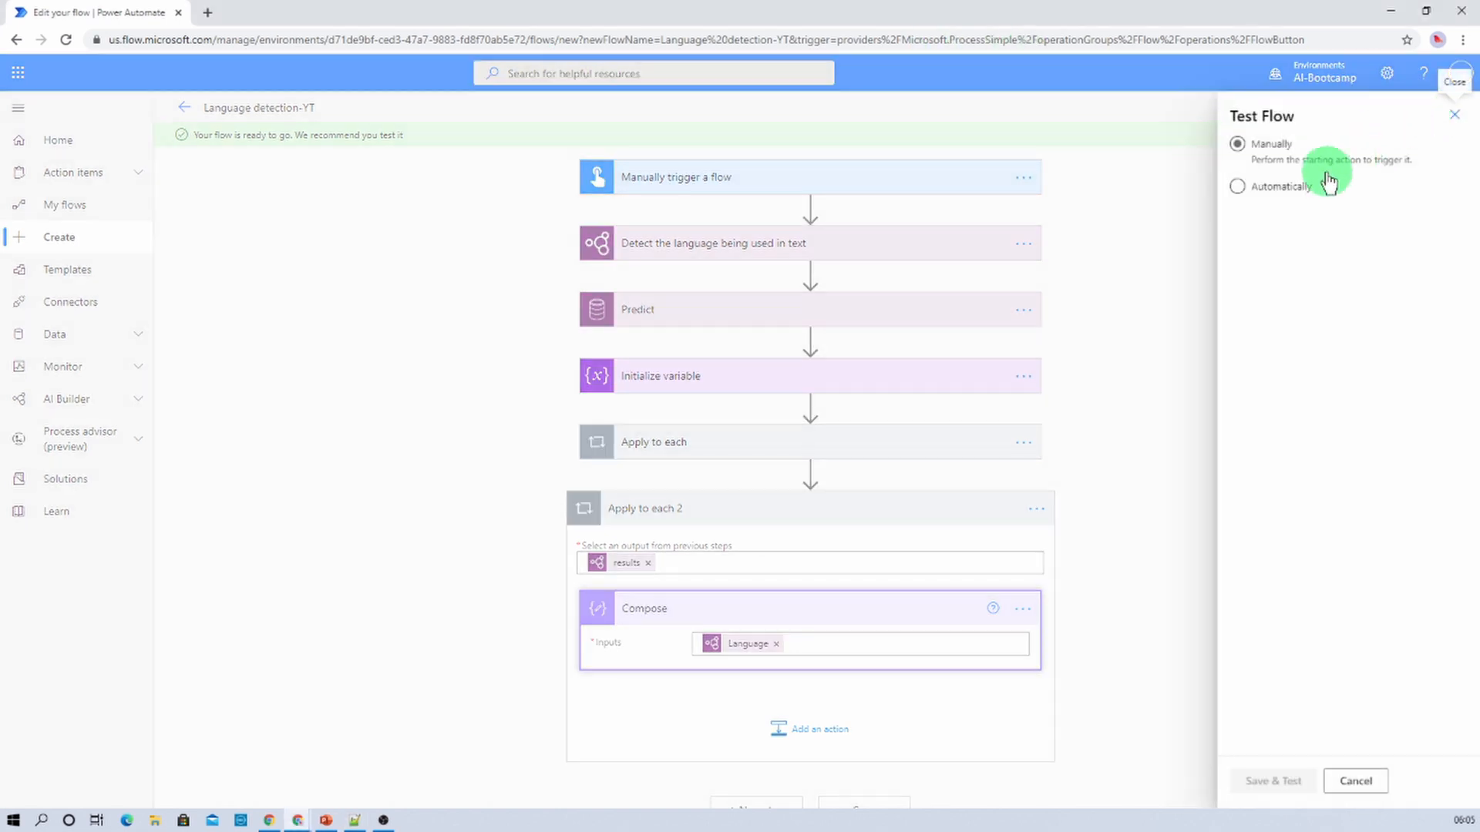
{"action": "left_click", "coordinate": [1268, 150]}
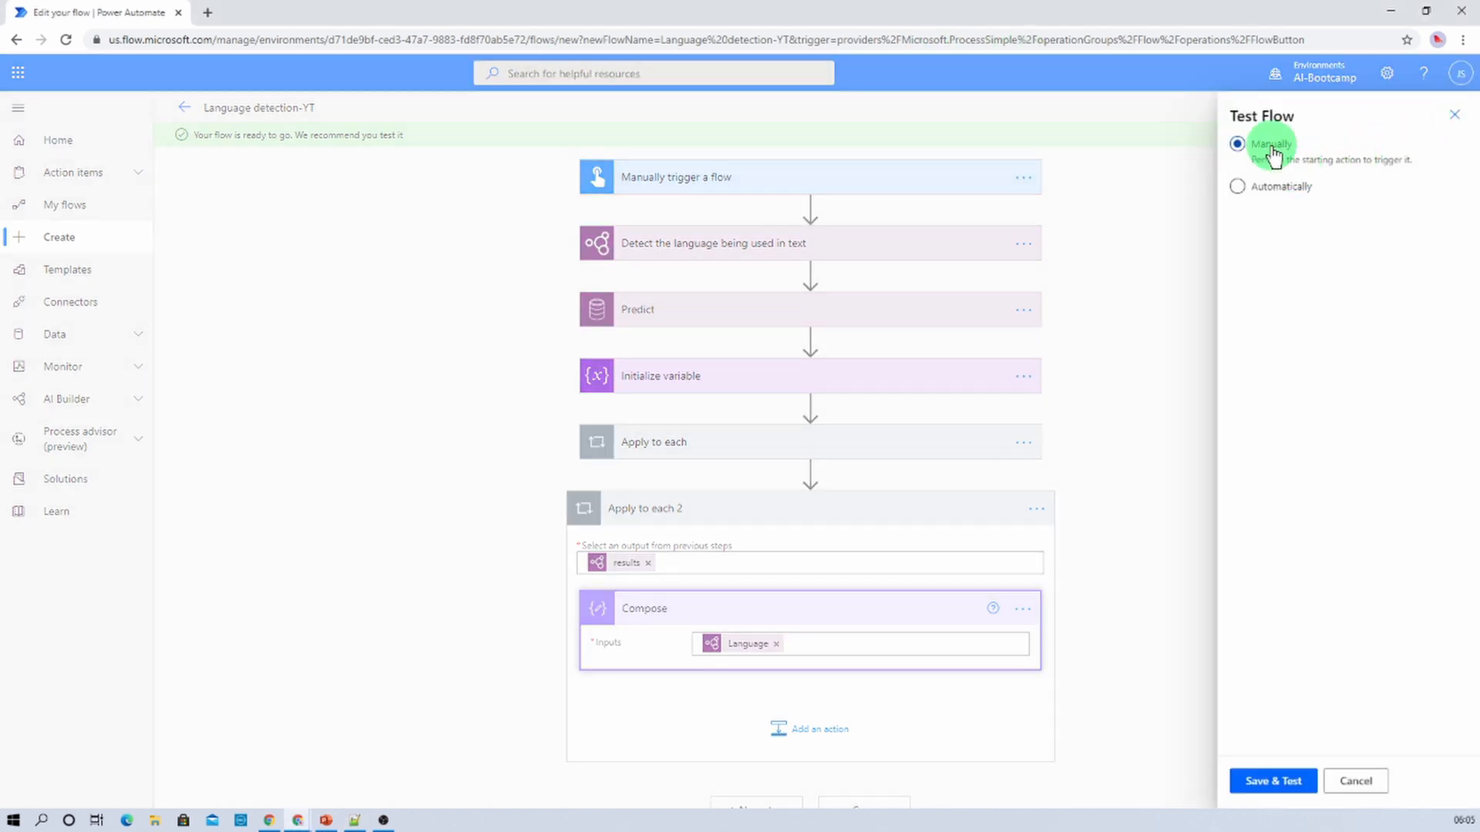
{"action": "left_click", "coordinate": [1265, 783]}
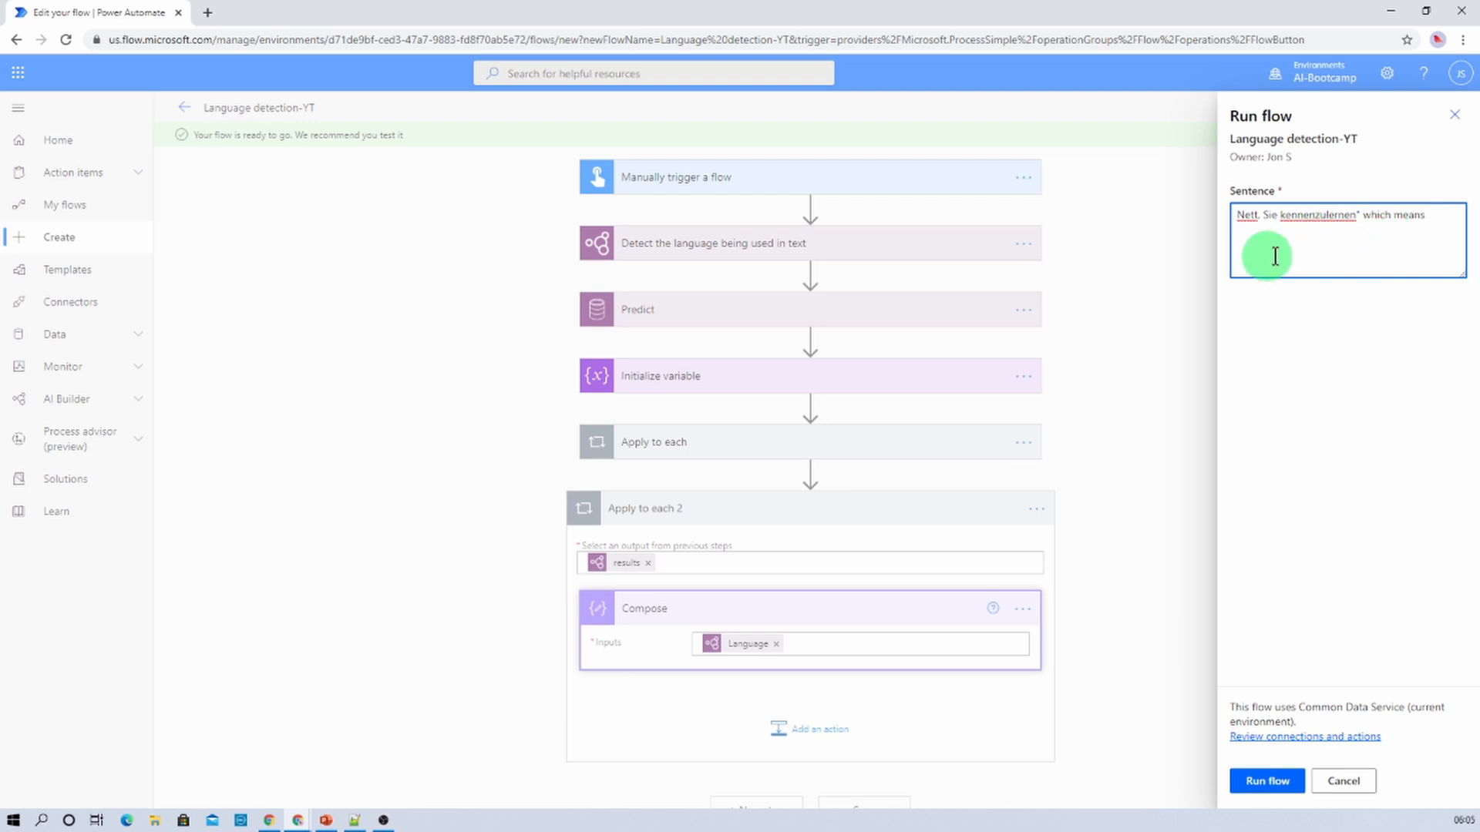
{"action": "left_click", "coordinate": [1272, 781]}
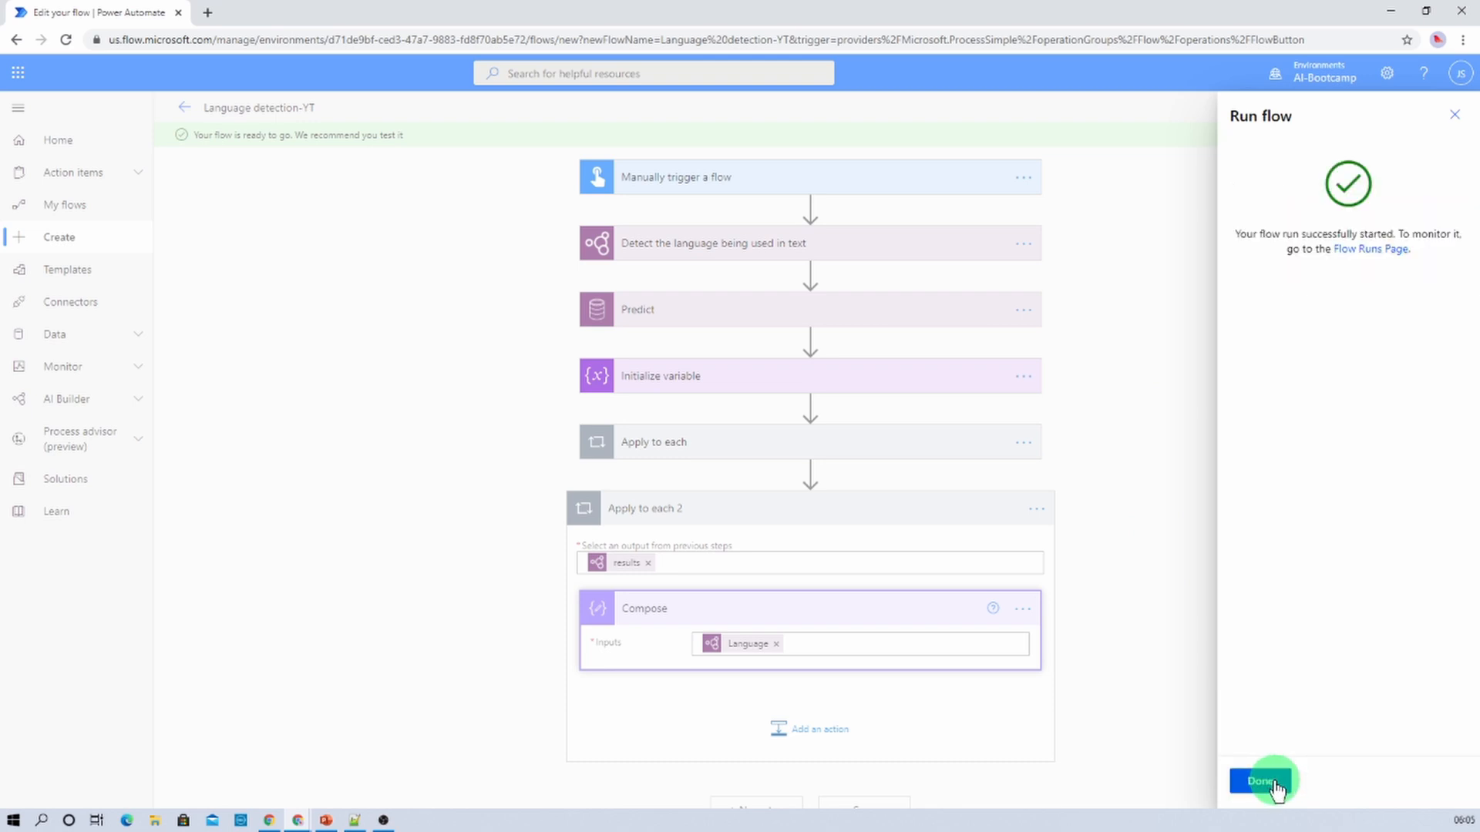
{"action": "left_click", "coordinate": [1271, 781]}
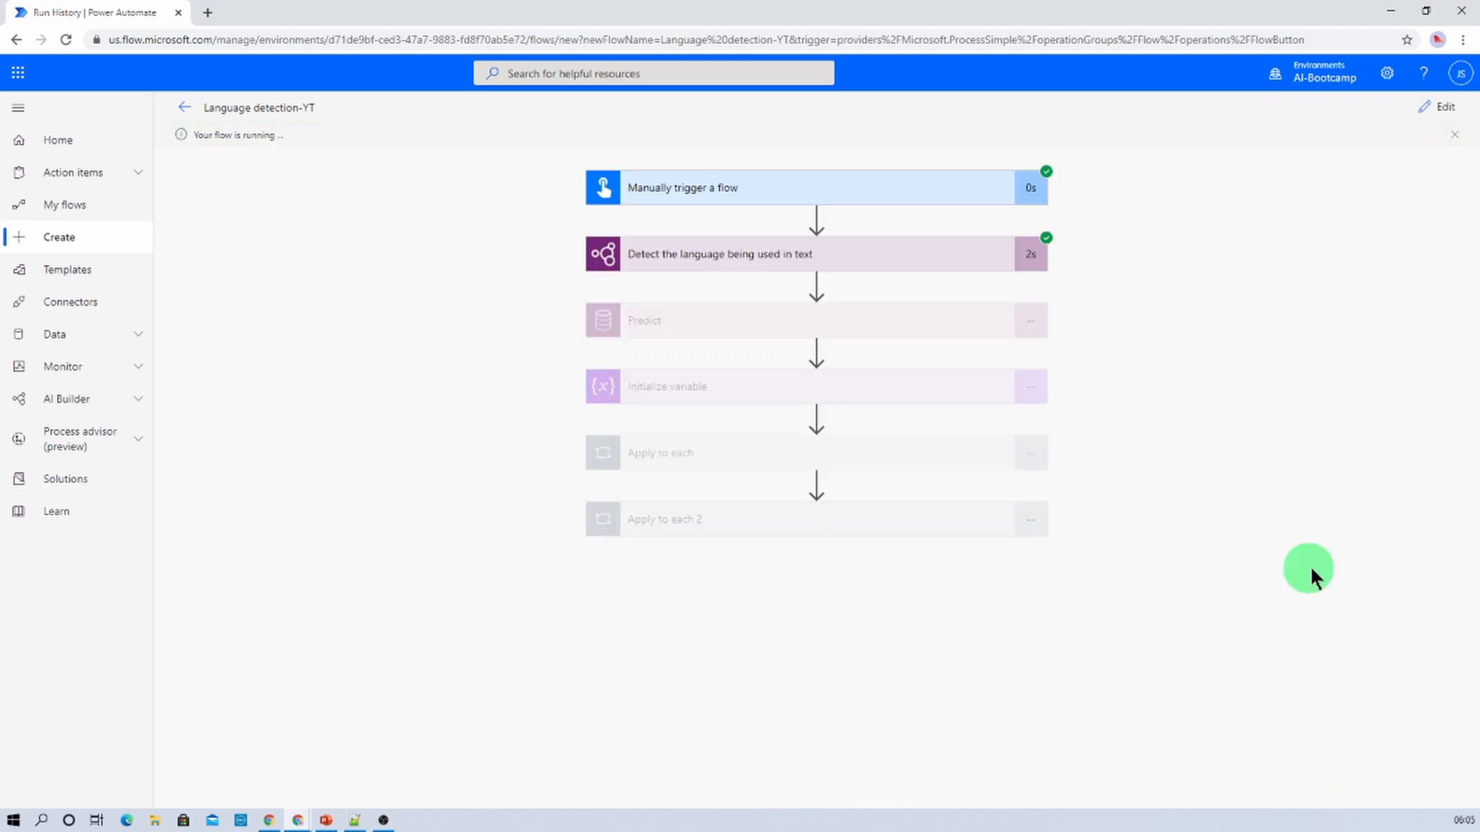
Examine the inputs and outputs of the language detection and Predict actions in the test run.
{"action": "left_click", "coordinate": [769, 251]}
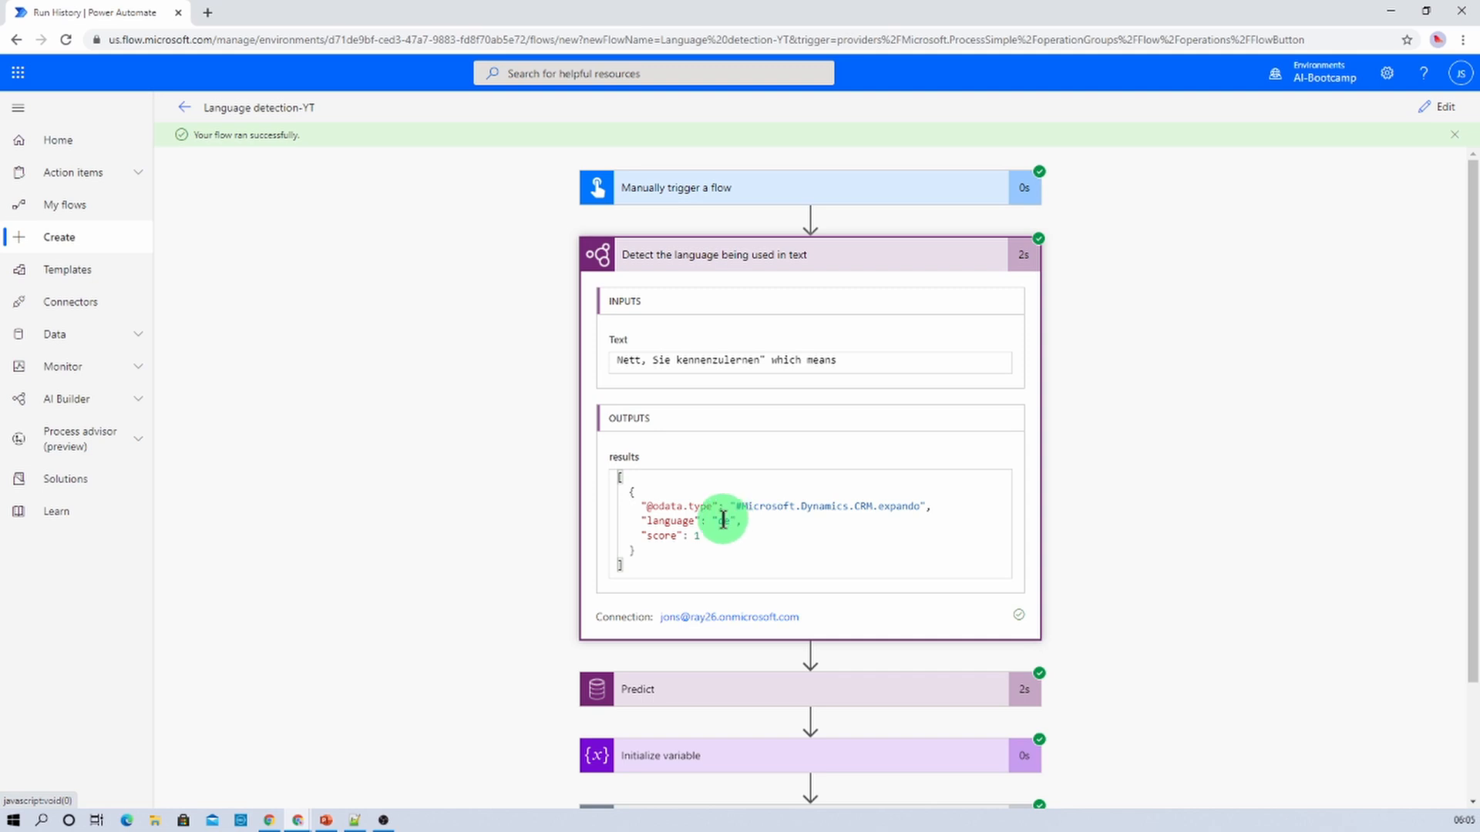
{"action": "left_click", "coordinate": [733, 690]}
{"action": "scroll", "coordinate": [736, 692], "scroll_direction": "down", "scroll_amount": 2}
{"action": "scroll", "coordinate": [736, 691], "scroll_direction": "down", "scroll_amount": 1}
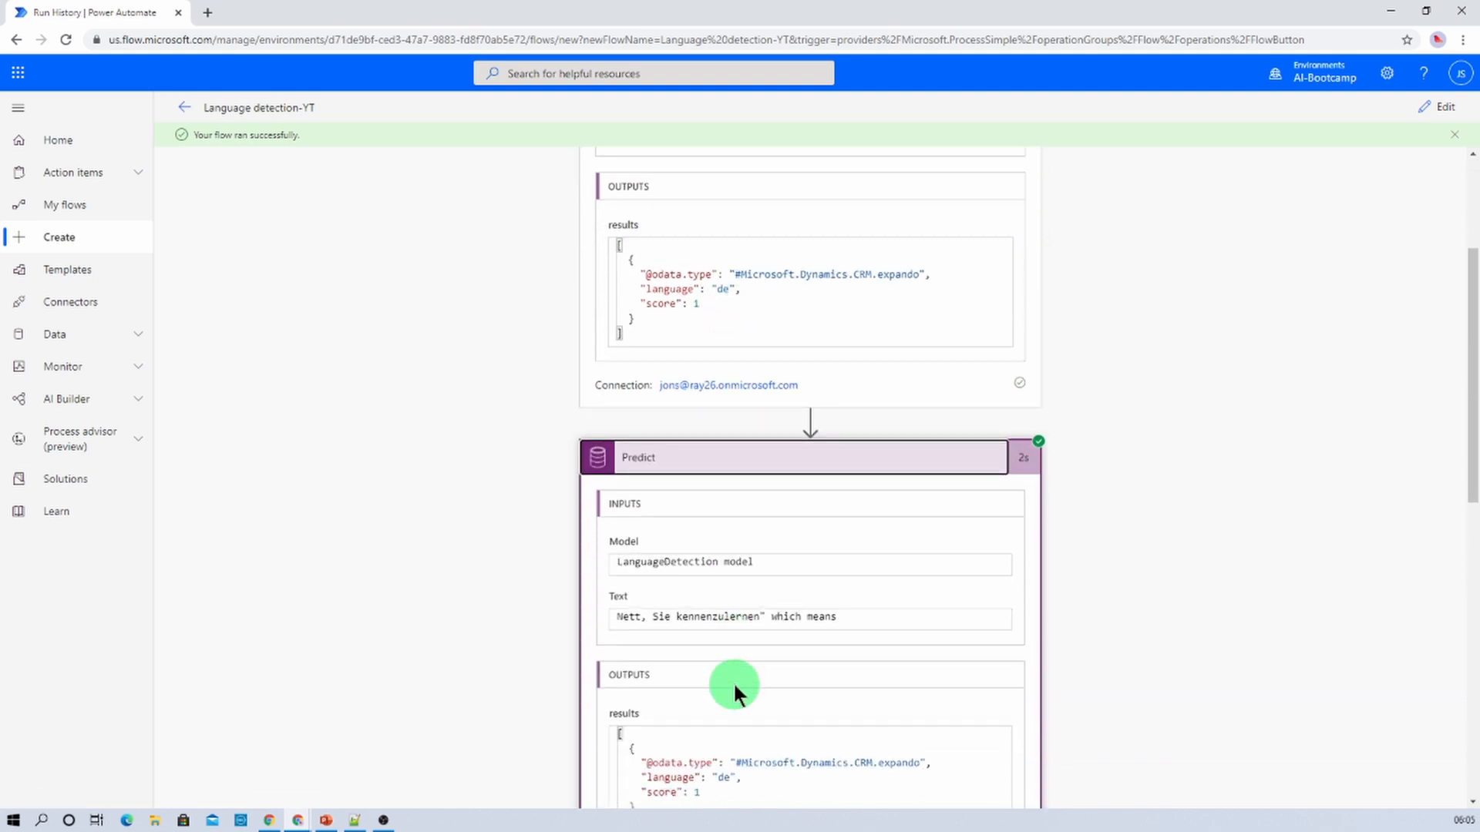
{"action": "scroll", "coordinate": [733, 682], "scroll_direction": "down", "scroll_amount": 3}
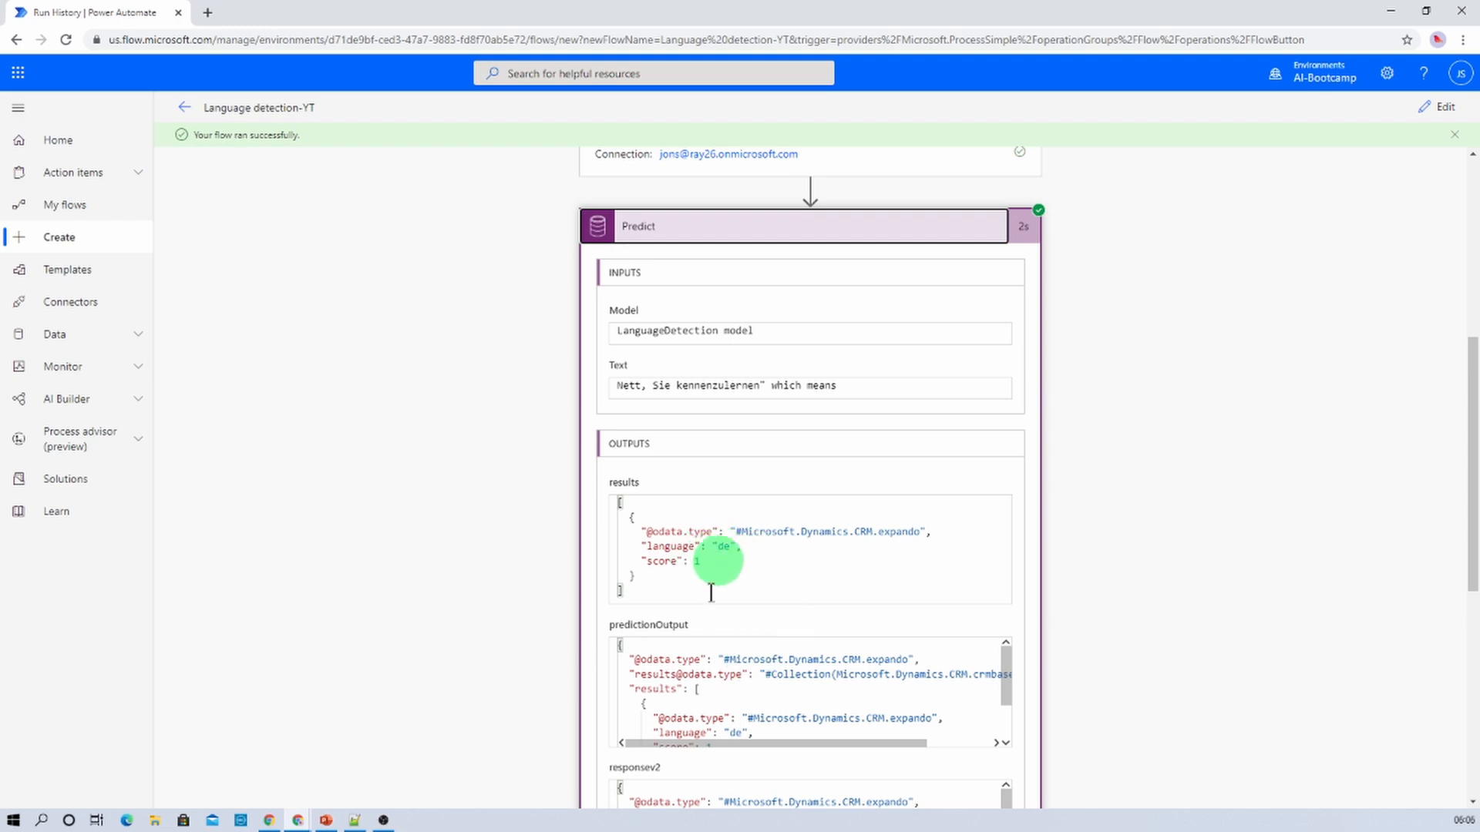
{"action": "scroll", "coordinate": [727, 616], "scroll_direction": "up", "scroll_amount": 2}
{"action": "scroll", "coordinate": [733, 634], "scroll_direction": "down", "scroll_amount": 9}
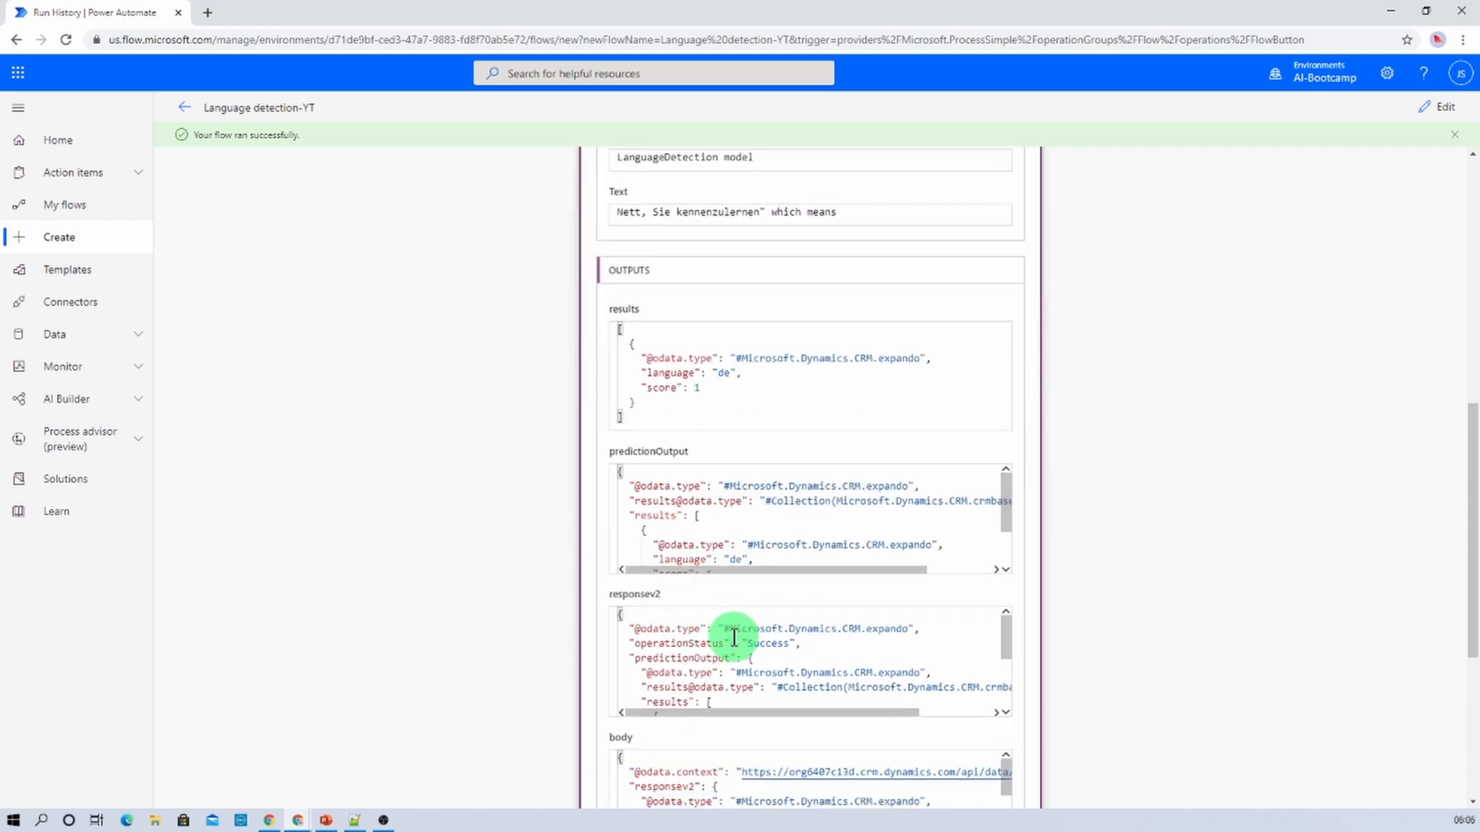
Inspect the Initialize variable action and the value that Set variable assigned to Detected Lang inside Apply to each.
{"action": "left_click", "coordinate": [736, 619]}
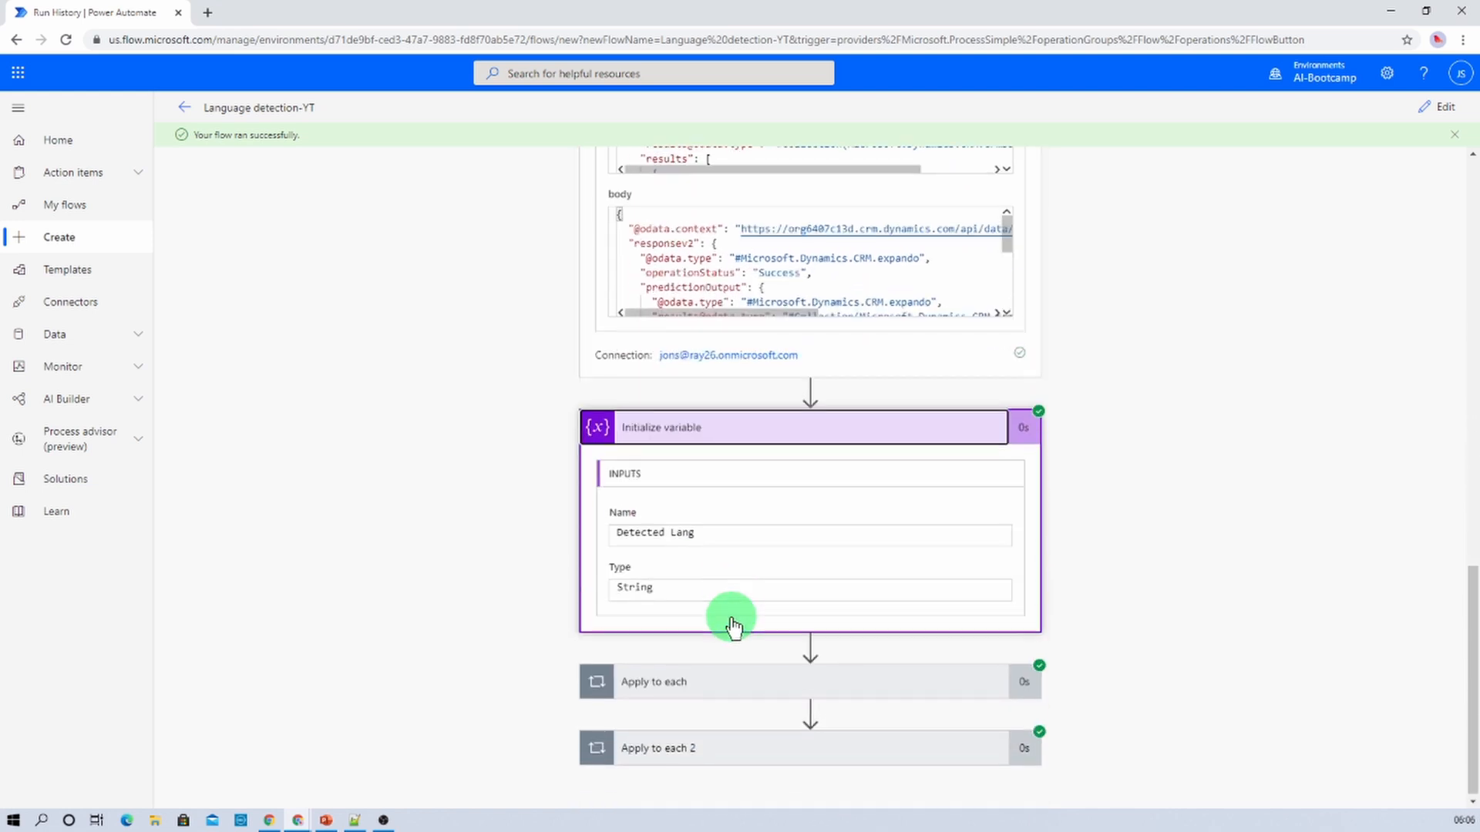
{"action": "left_click", "coordinate": [719, 670]}
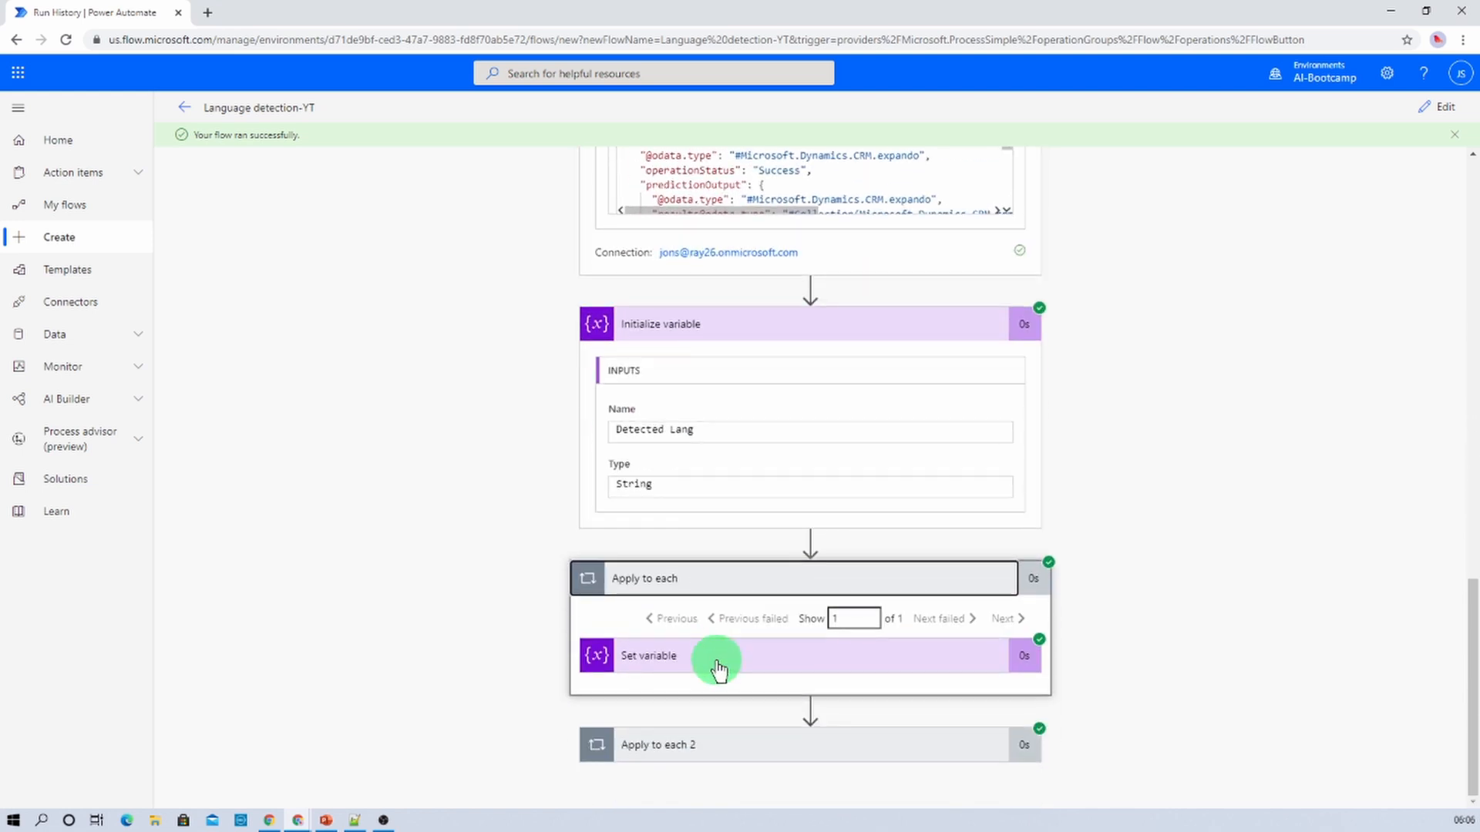
{"action": "left_click", "coordinate": [717, 661]}
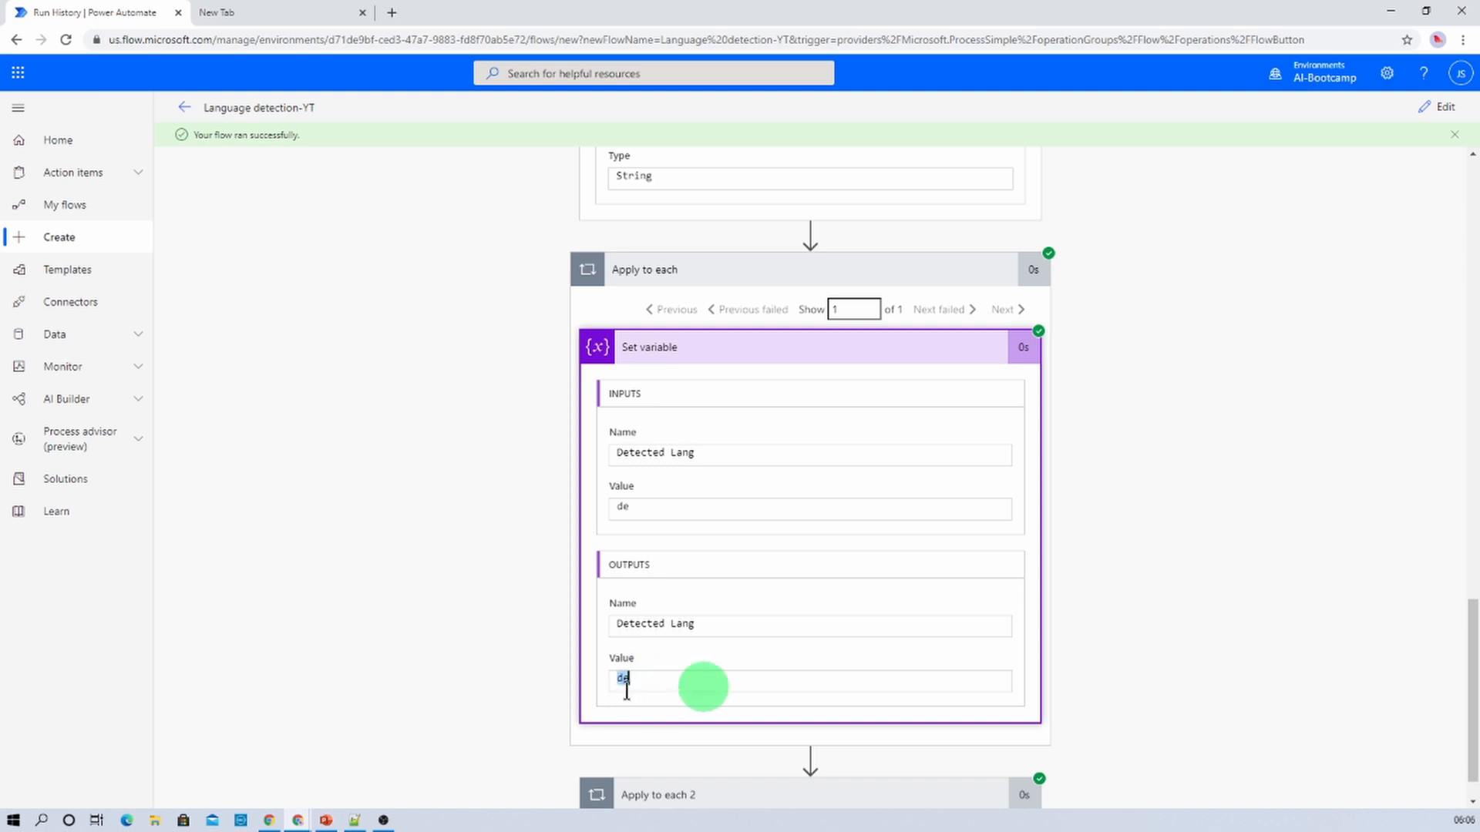
Search Google for "de language code" in the other browser tab, and return to the flow's run results.
{"action": "left_click", "coordinate": [259, 12]}
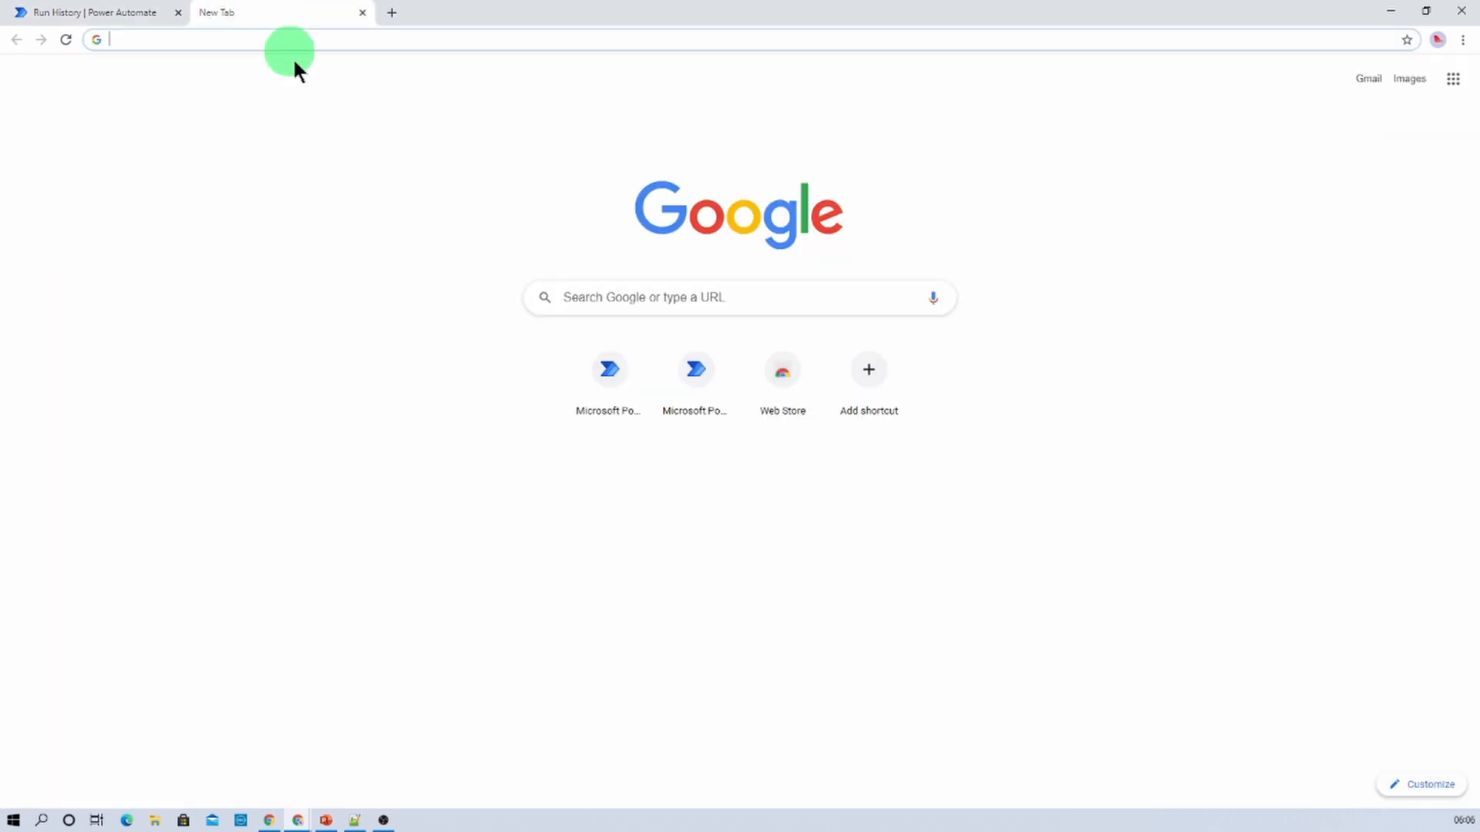
{"action": "type", "text": "de"}
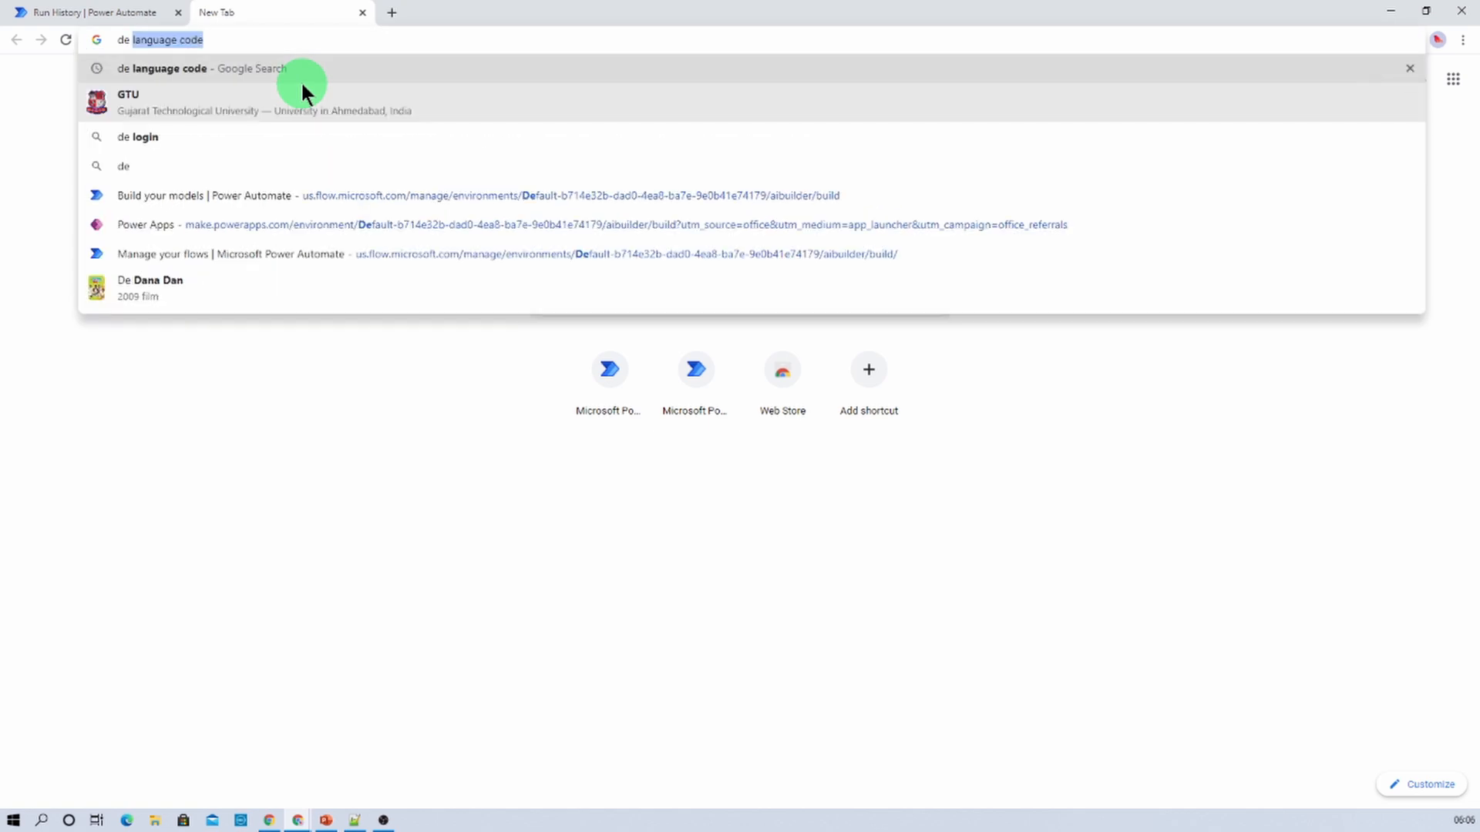
{"action": "key", "text": "Return"}
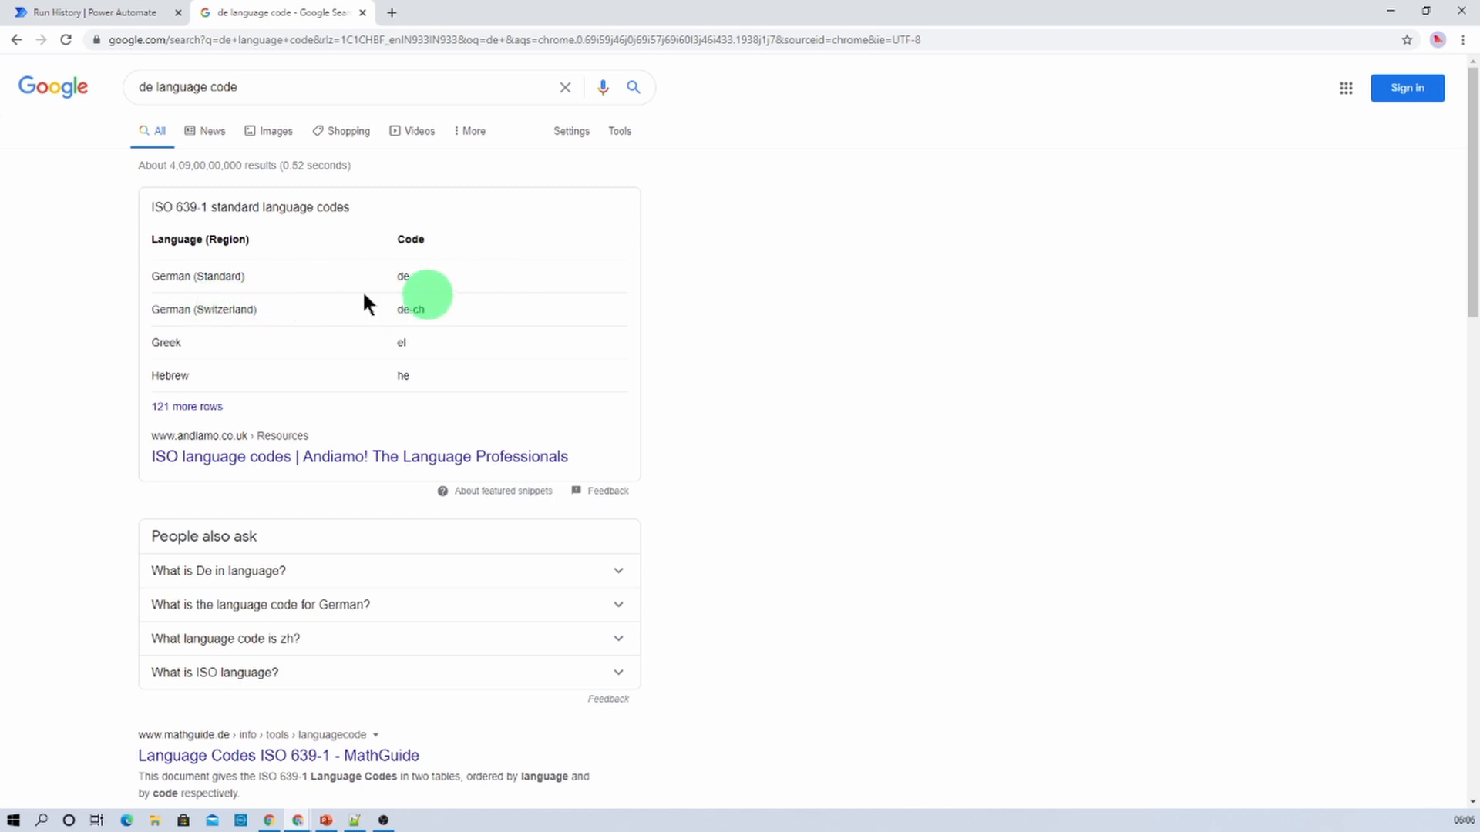
{"action": "left_click", "coordinate": [108, 14]}
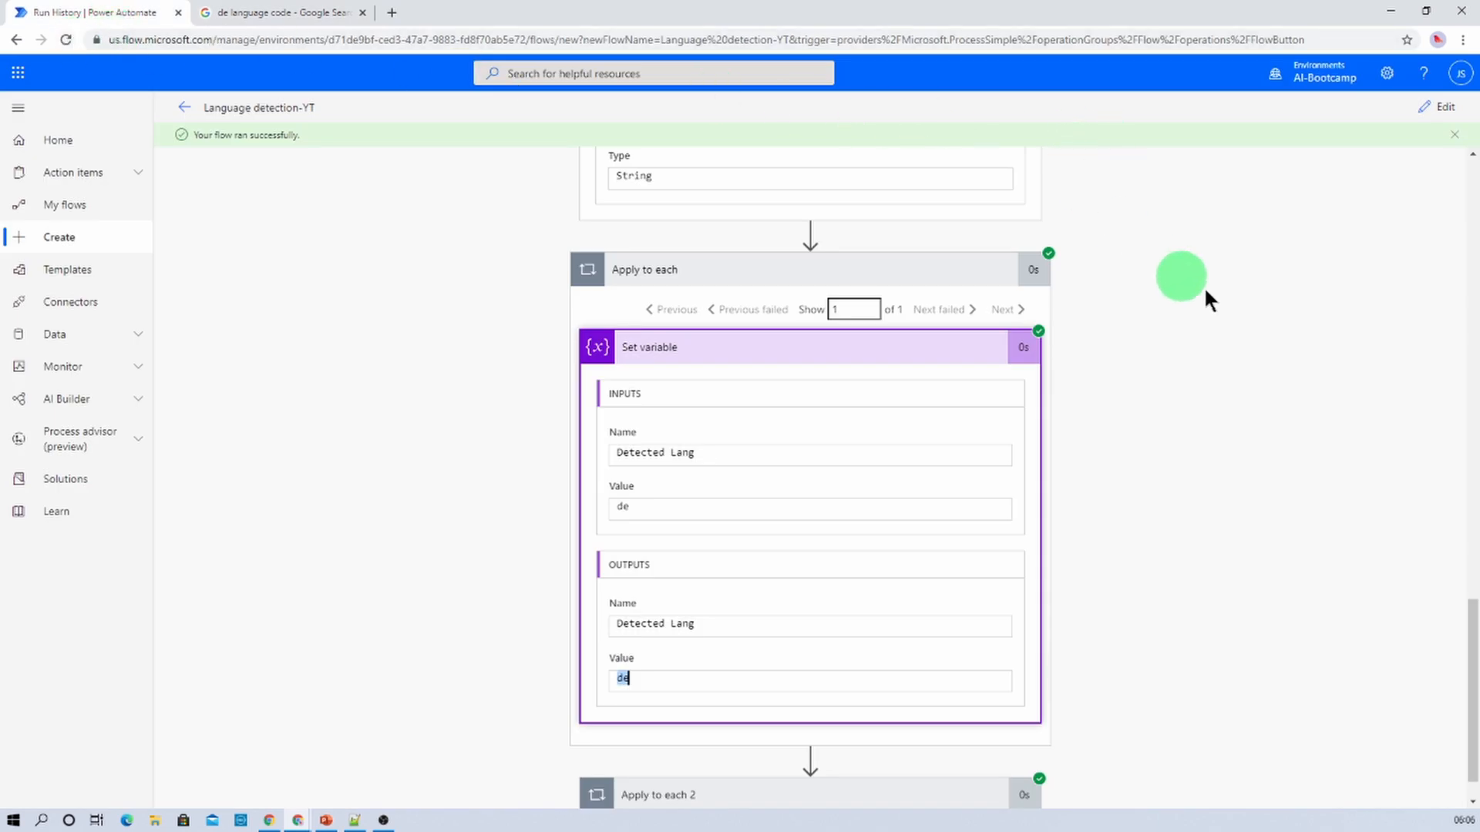
Save the flow, run a manual test with the Hindi Sentence beginning "सरकार की तरफ से सभी विपक्षी दलों को", and inspect the language detection output.
{"action": "key", "text": "ctrl+plus"}
{"action": "key", "text": "ctrl+plus"}
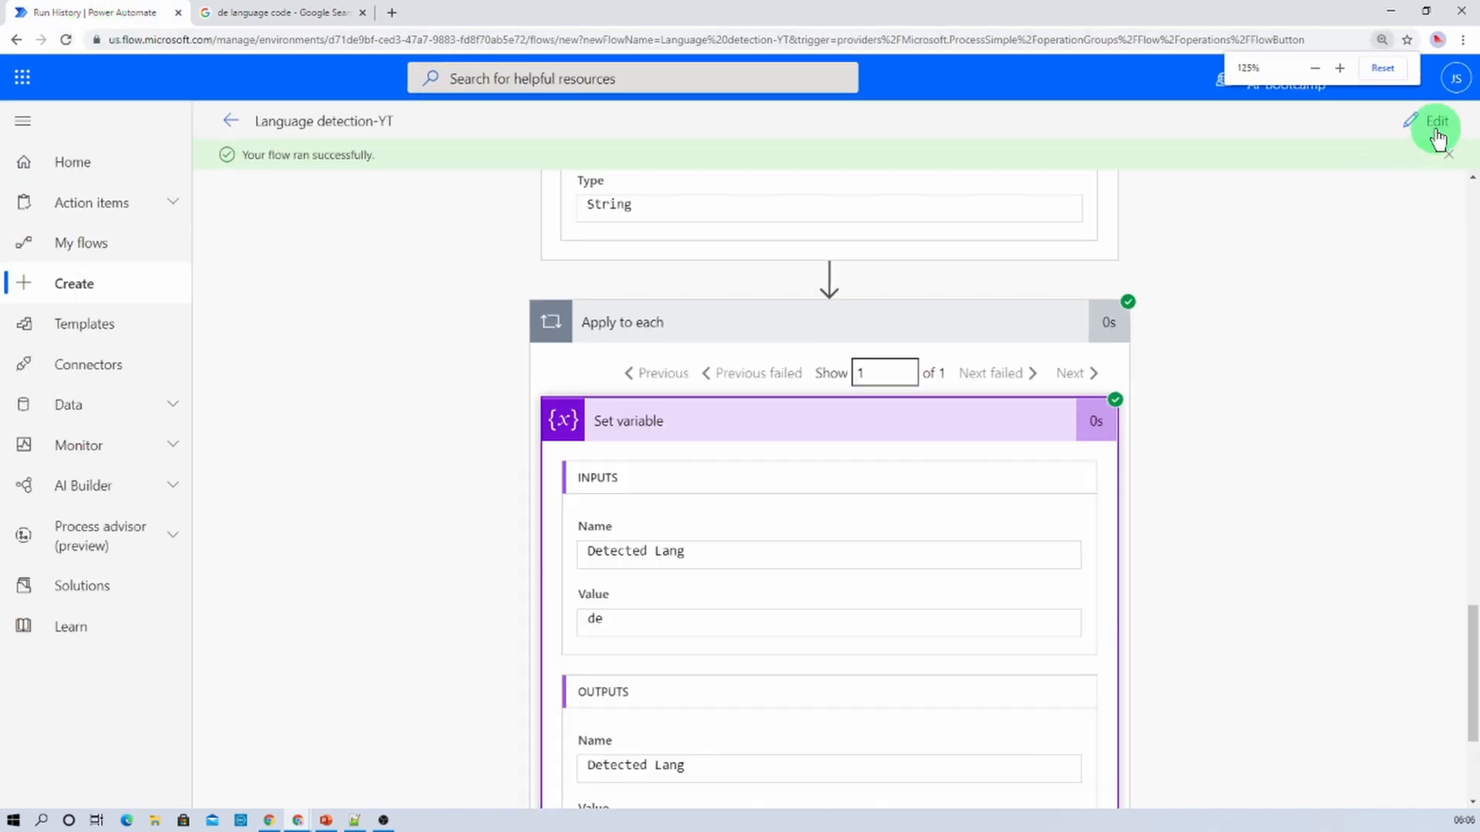
{"action": "left_click", "coordinate": [1438, 138]}
{"action": "left_click", "coordinate": [1428, 117]}
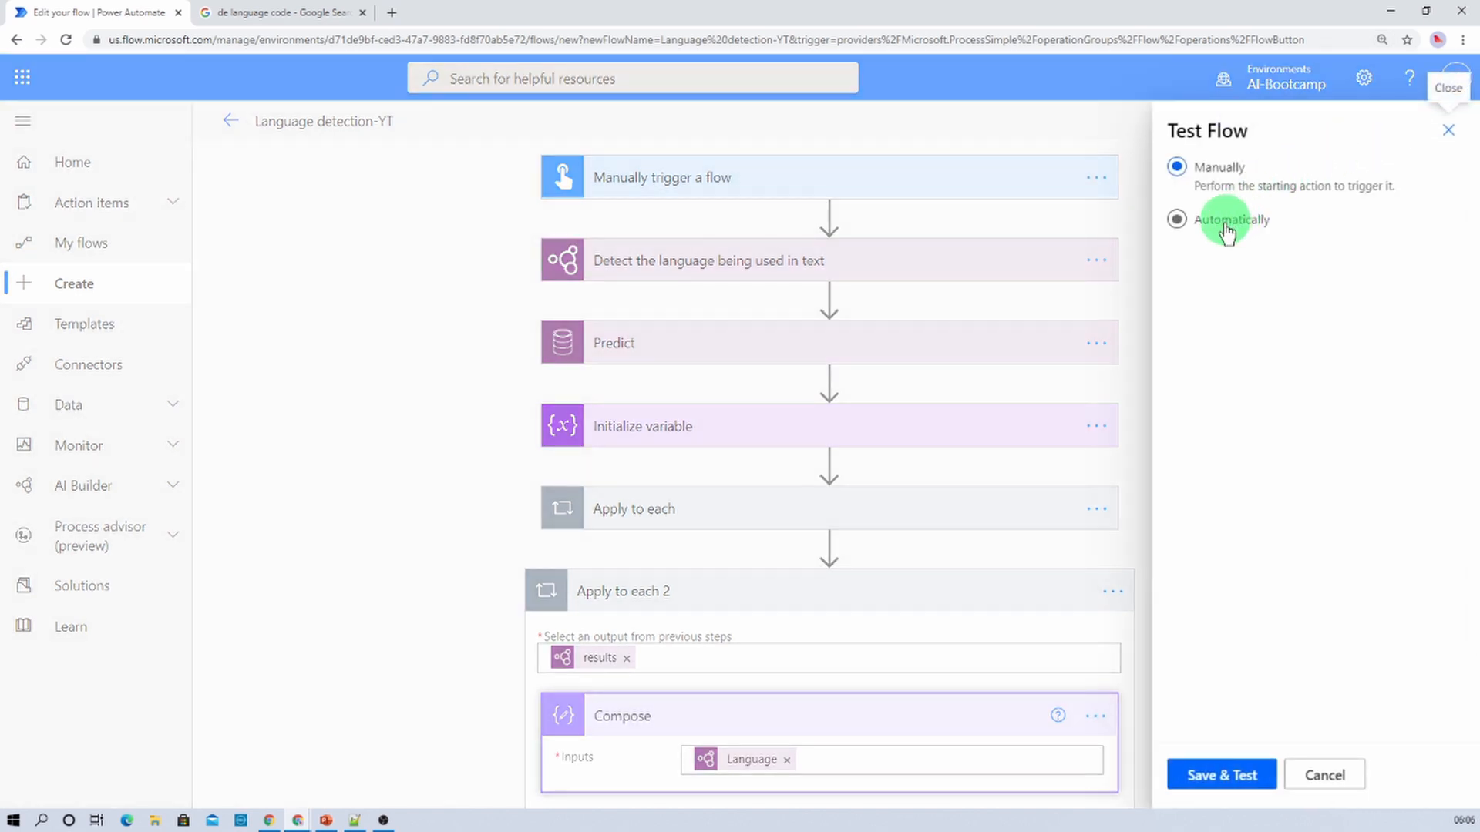
{"action": "left_click", "coordinate": [1222, 773]}
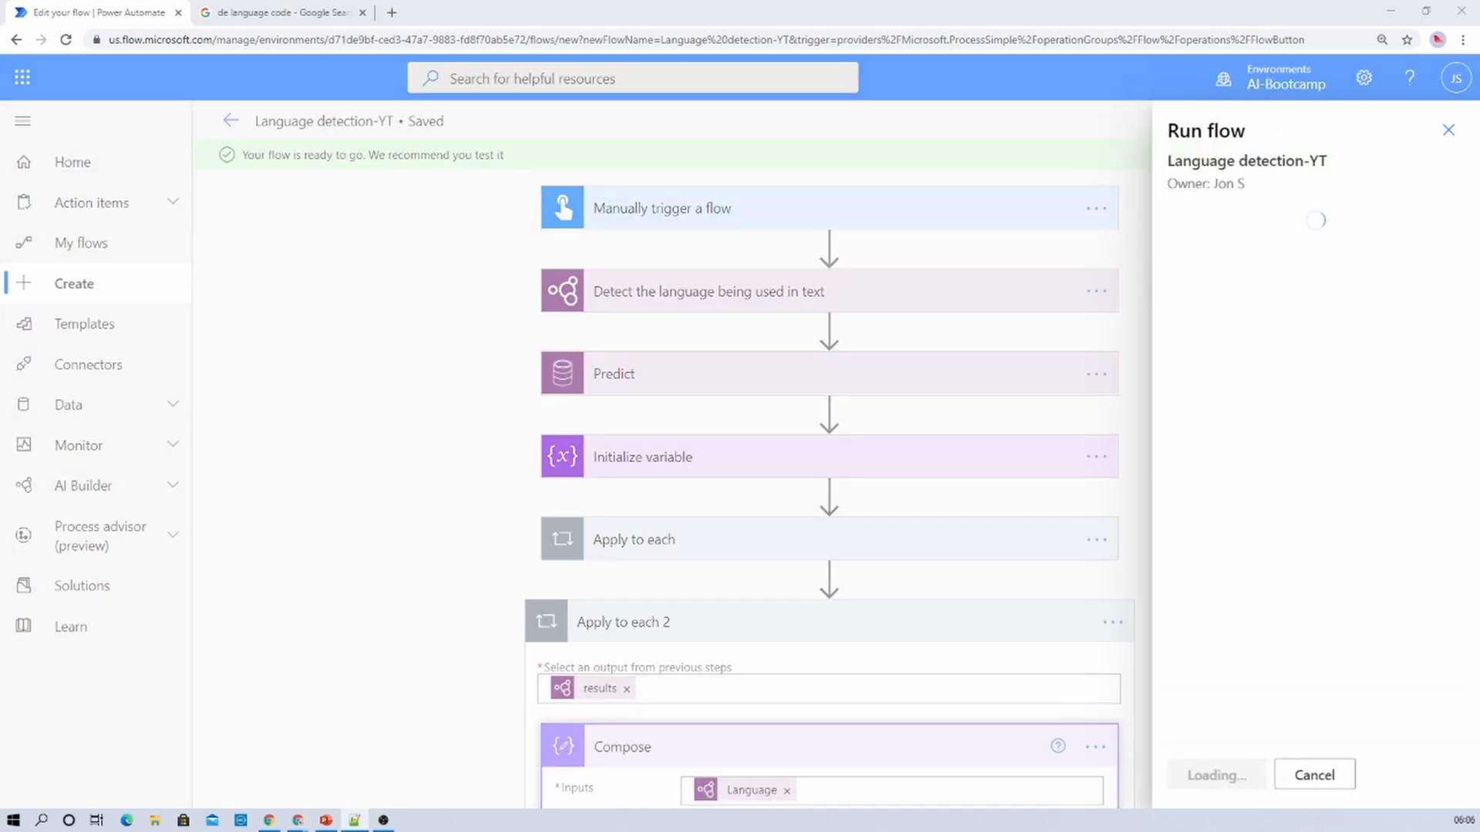
{"action": "left_click", "coordinate": [1252, 310]}
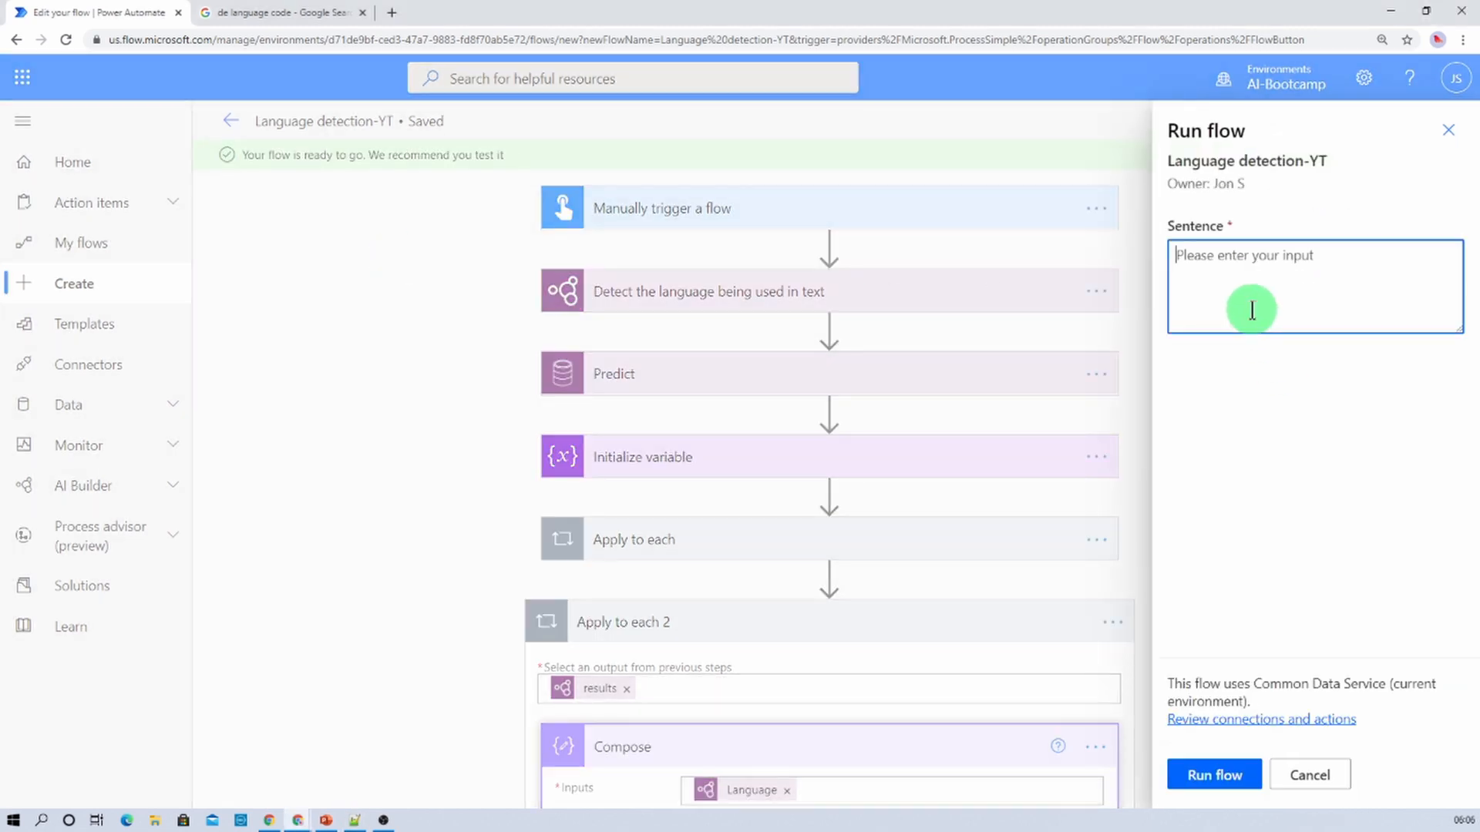
{"action": "type", "text": "सरकार की तरफ से सभी विपक्षी दलों को आश्वस्त किया गया है कि सरकार कृषि सम्बंधित कानूनों समेत सभी मुद्दों पर चर्चा के लिए तैयार है. इससे पहले बजट सत्र के..."}
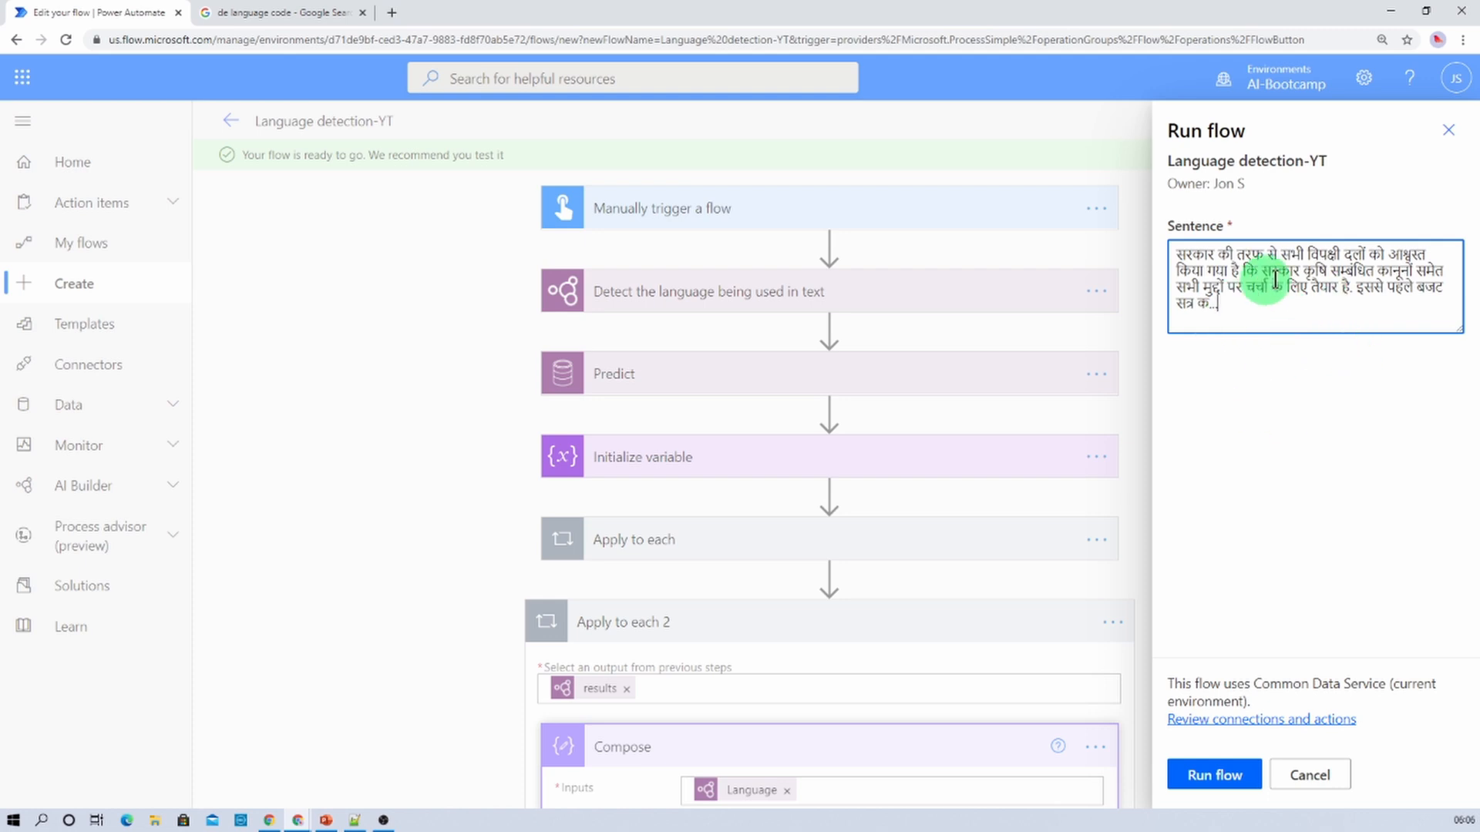
{"action": "left_click", "coordinate": [1224, 776]}
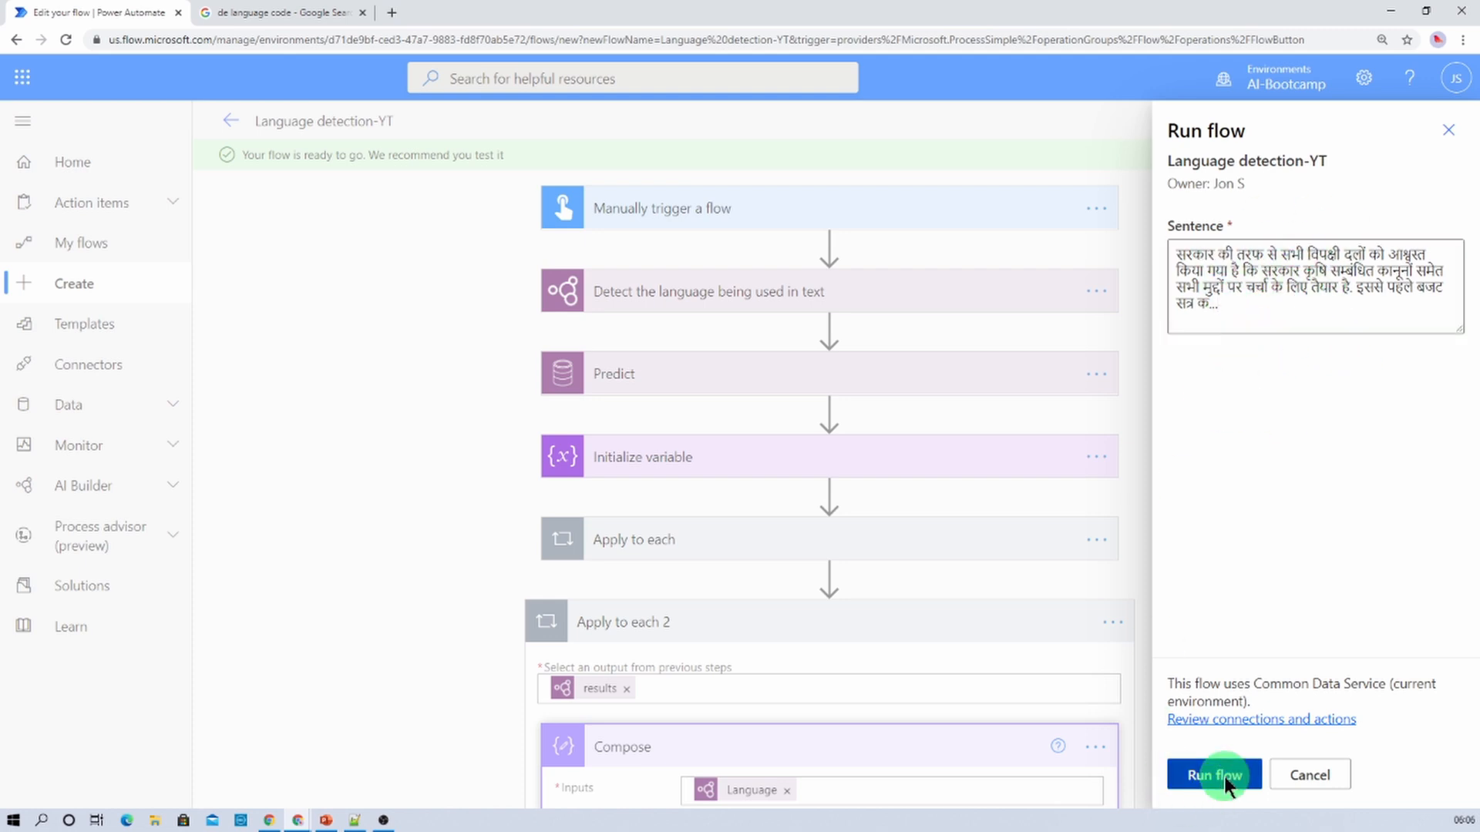
{"action": "left_click", "coordinate": [1224, 777]}
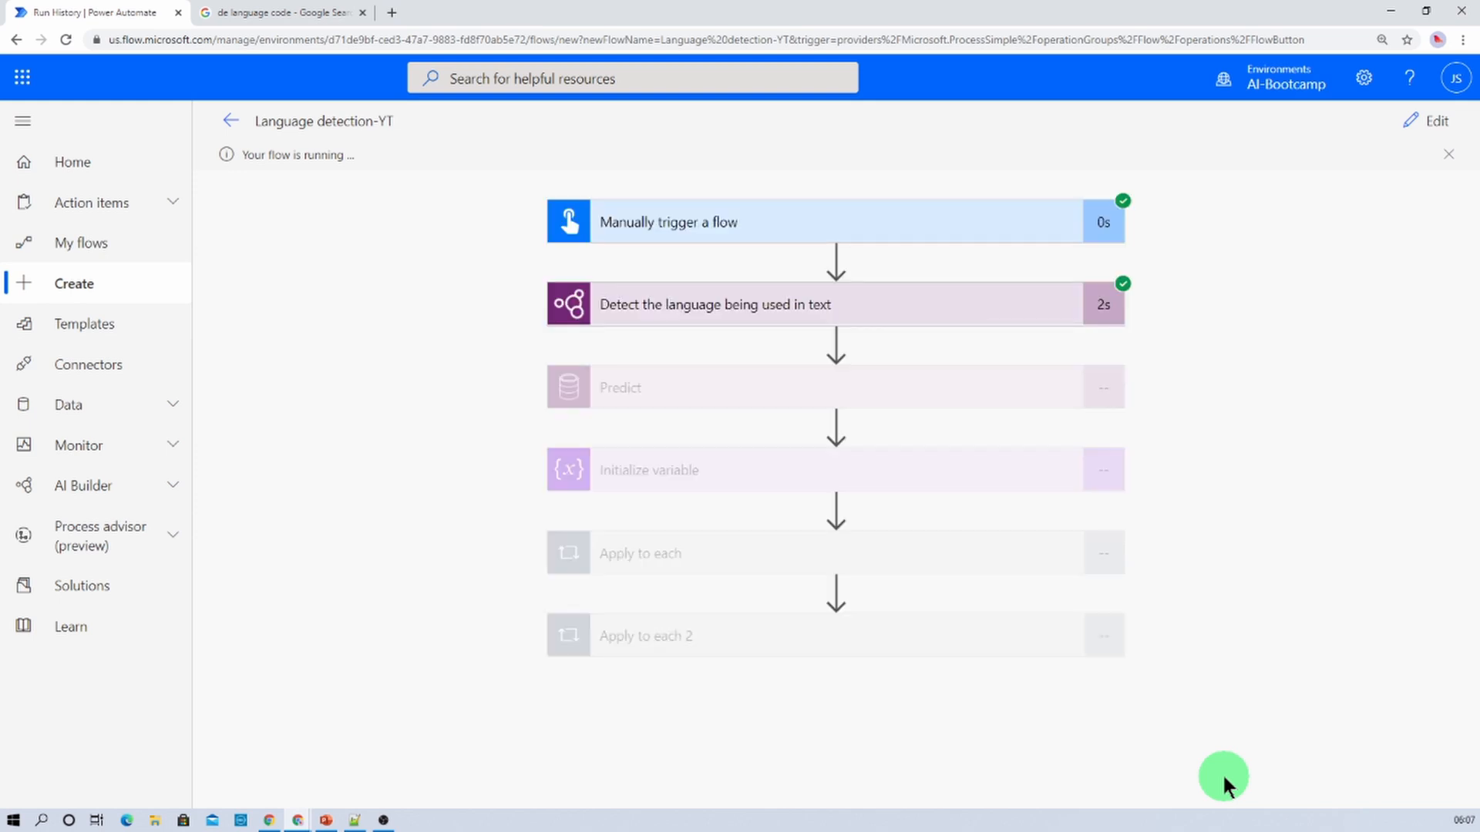
{"action": "left_click", "coordinate": [905, 305]}
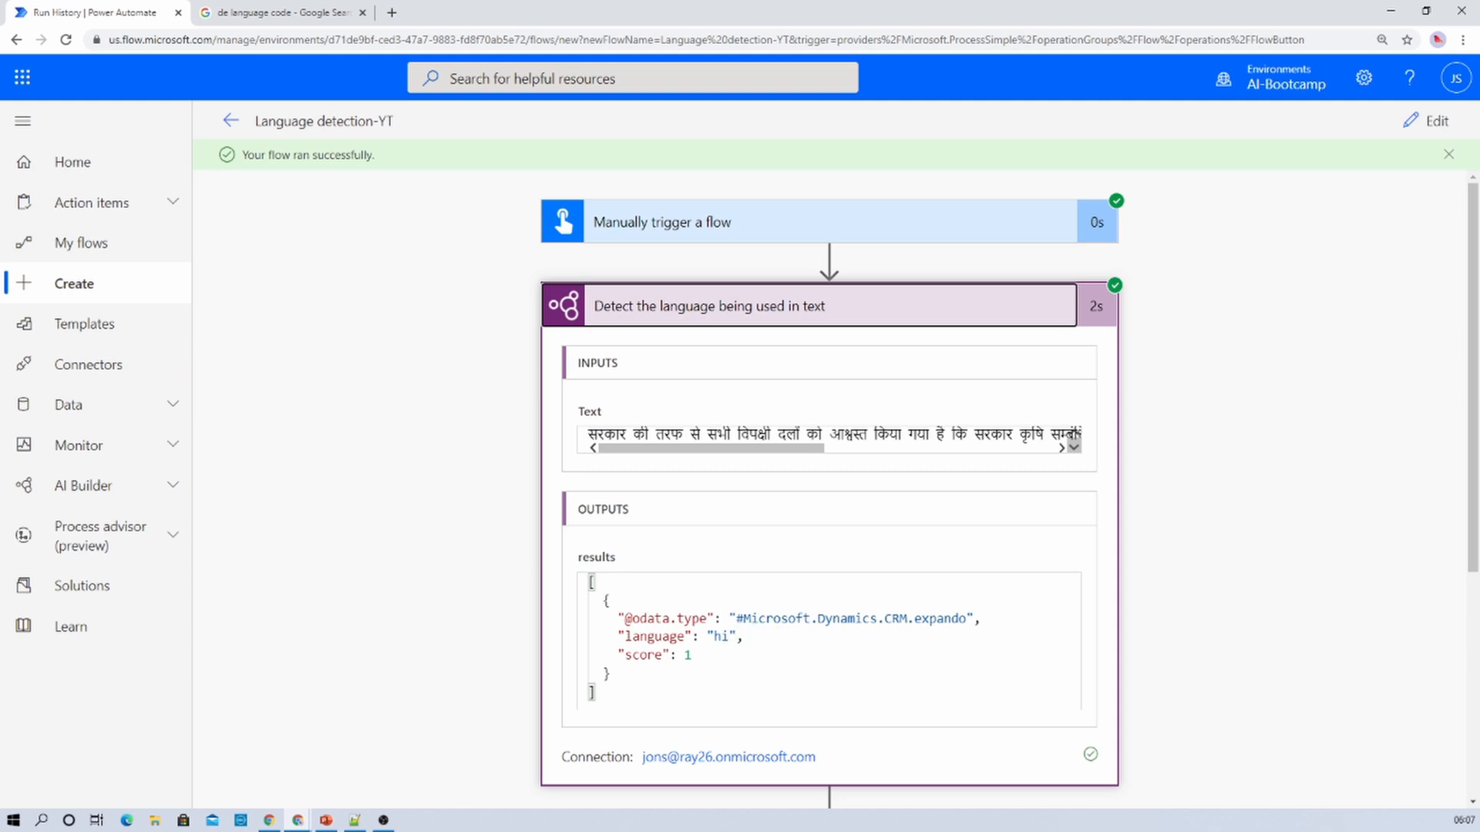
Rerun the manual test with the Gujarati Sentence beginning "રાજ્યનાં 4 મહાનગરોમાં 1 ફેબ્રુઆરીથી" and inspect the language detection output.
{"action": "key", "text": "alt+Tab"}
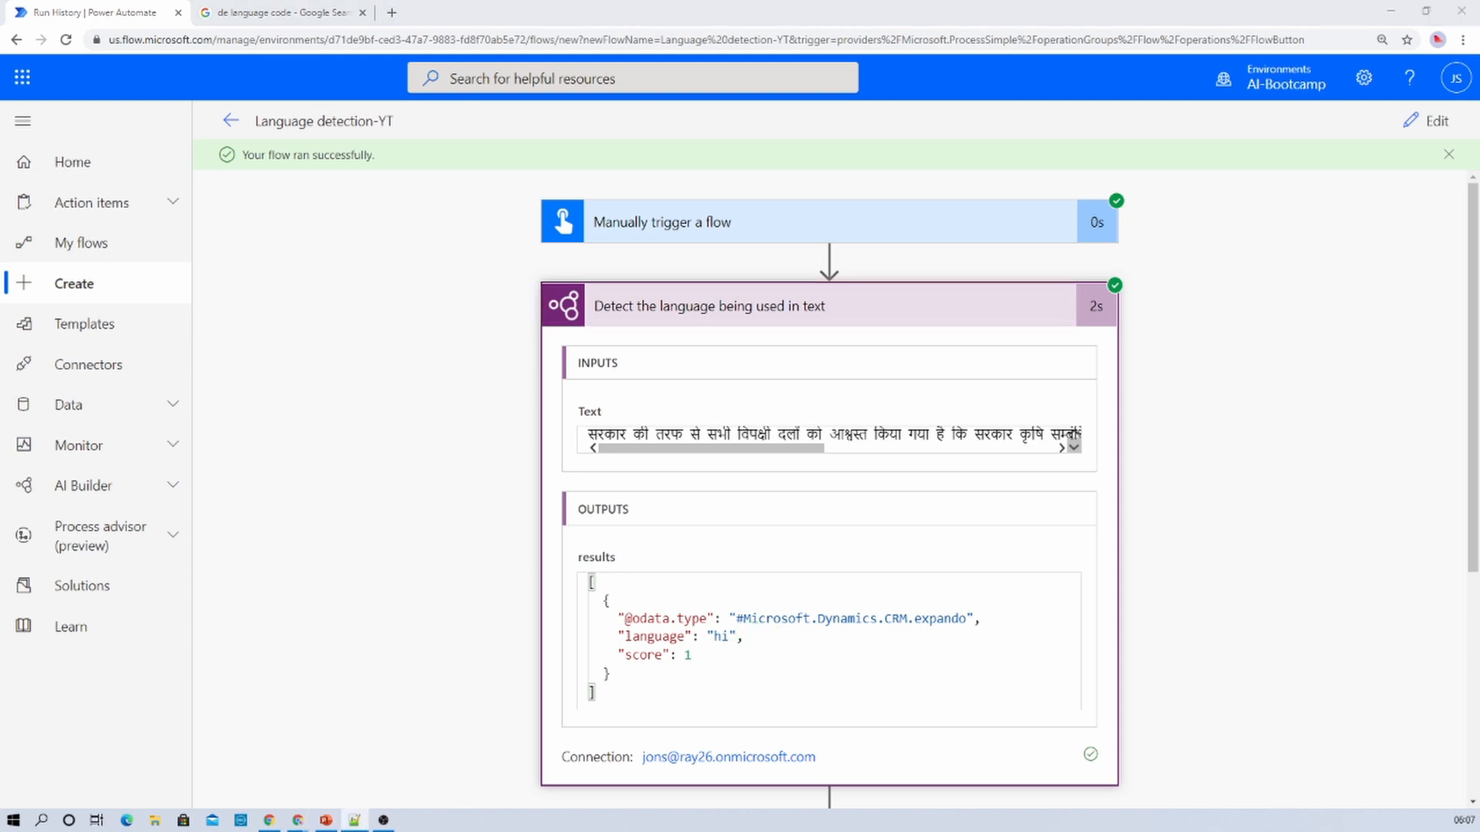
{"action": "left_click", "coordinate": [1417, 125]}
{"action": "left_click", "coordinate": [1417, 130]}
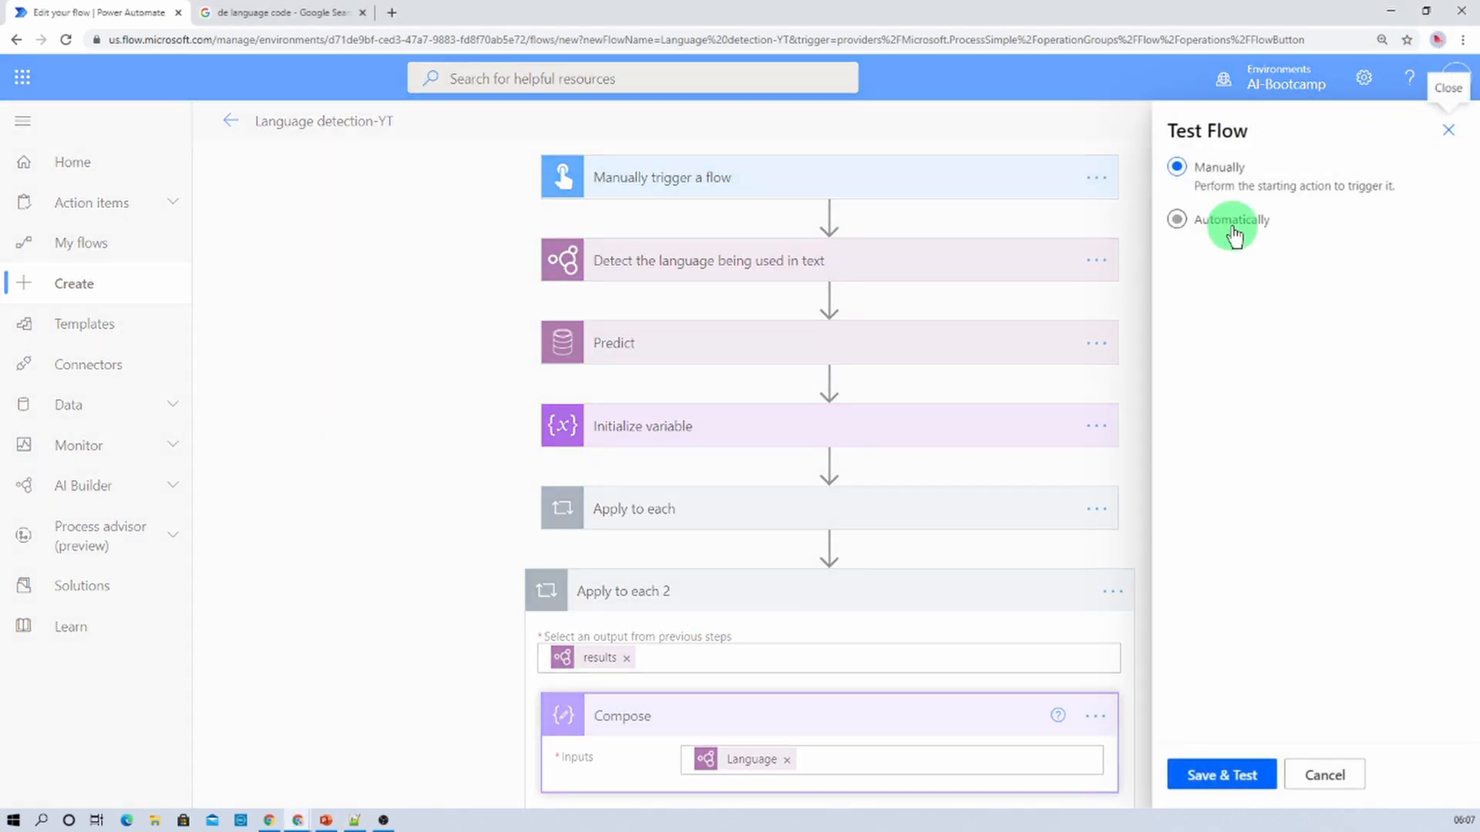
{"action": "left_click", "coordinate": [1224, 777]}
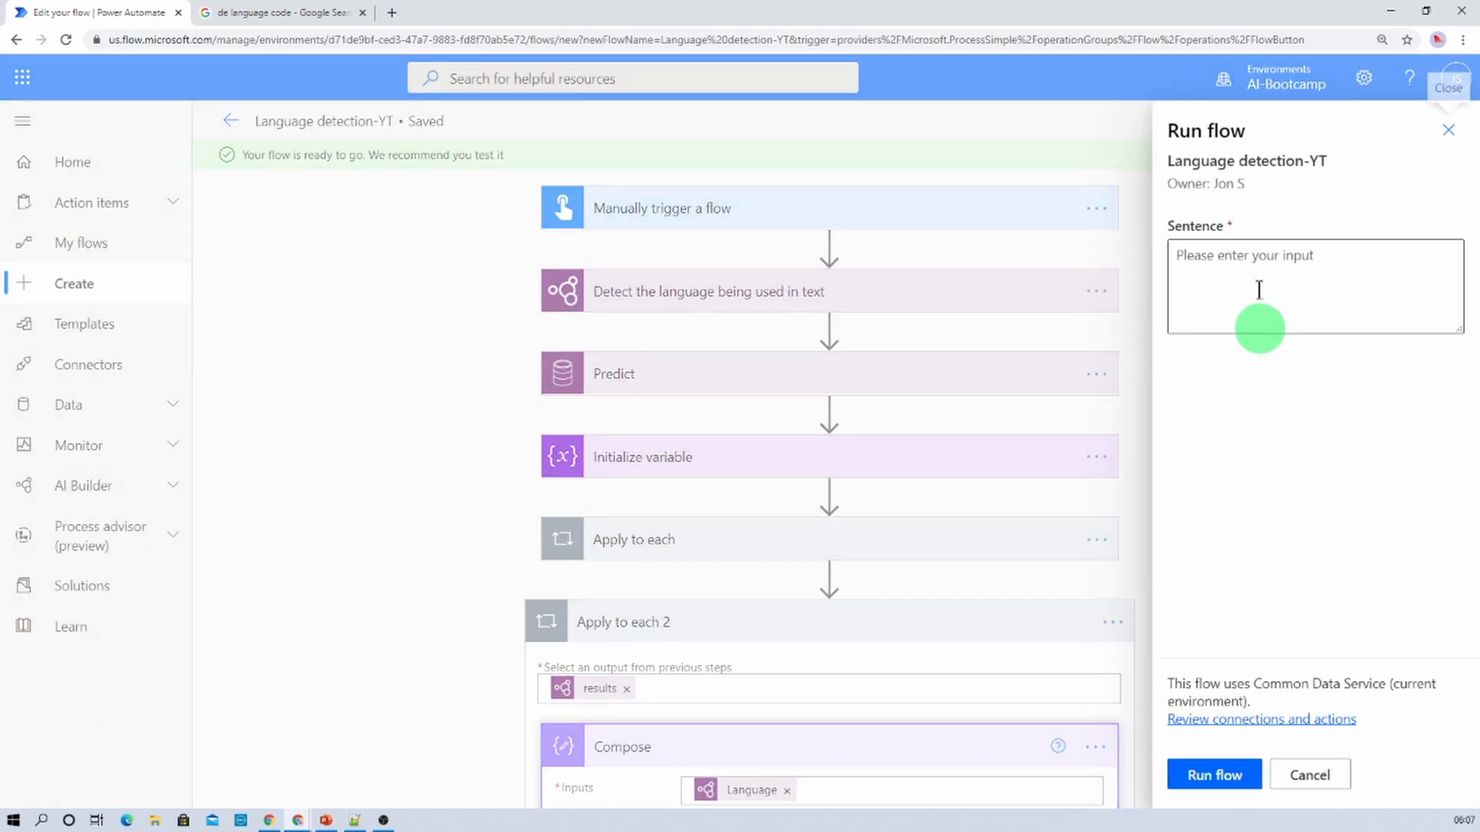
{"action": "left_click", "coordinate": [1259, 282]}
{"action": "type", "text": "રાજ્યનાં 4 મહાનગરોમાં 1 ફેબ્રુઆરીથી રાત્રે 11થી સવારે 6 વાગ્યા સુધી રાત્રિ કર્ફ્યૂ રહેશે, લગ્નમાં 200 લોકોને મંજૂરી મળશે"}
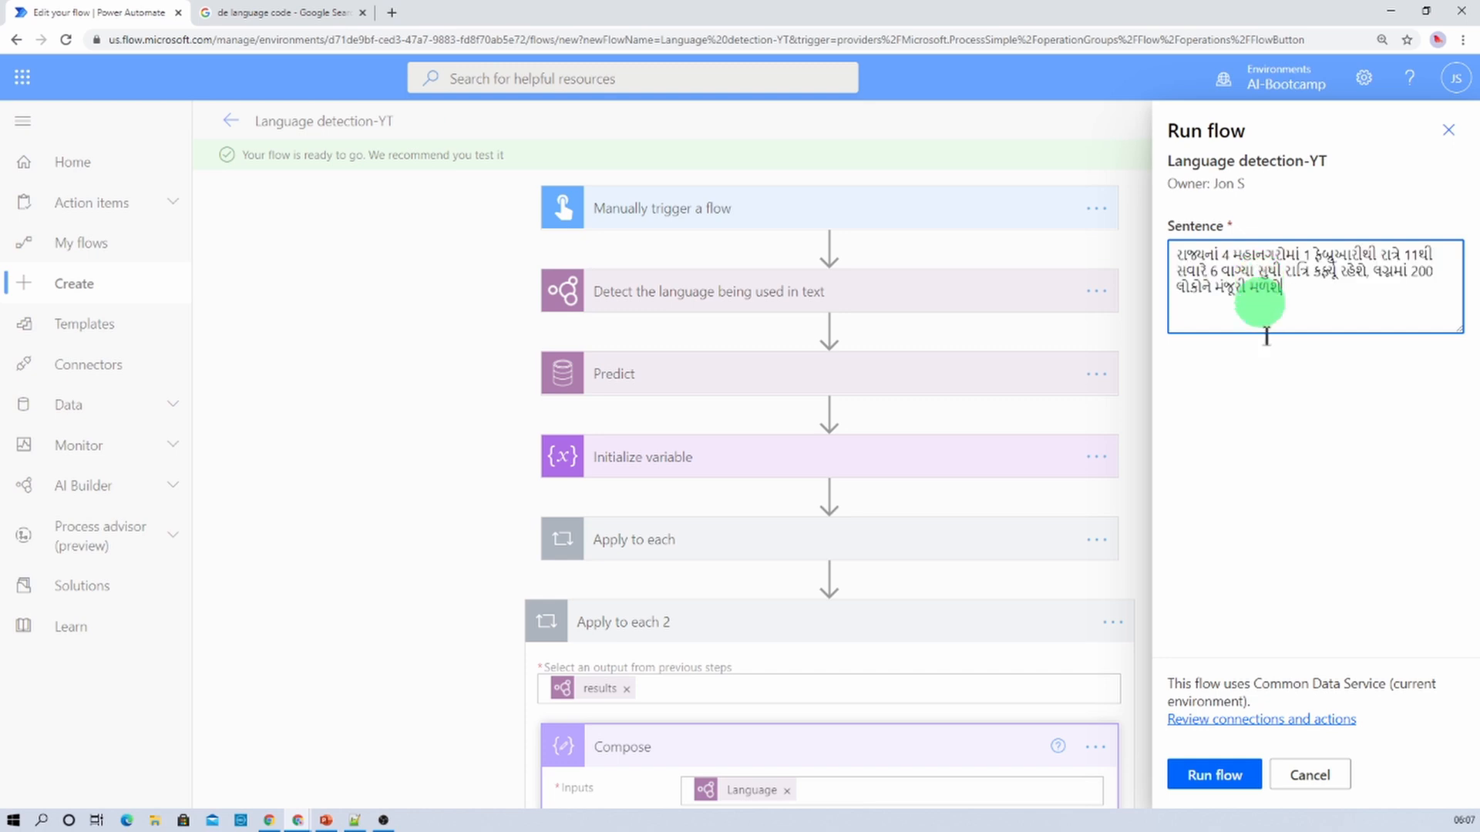
{"action": "left_click", "coordinate": [1189, 776]}
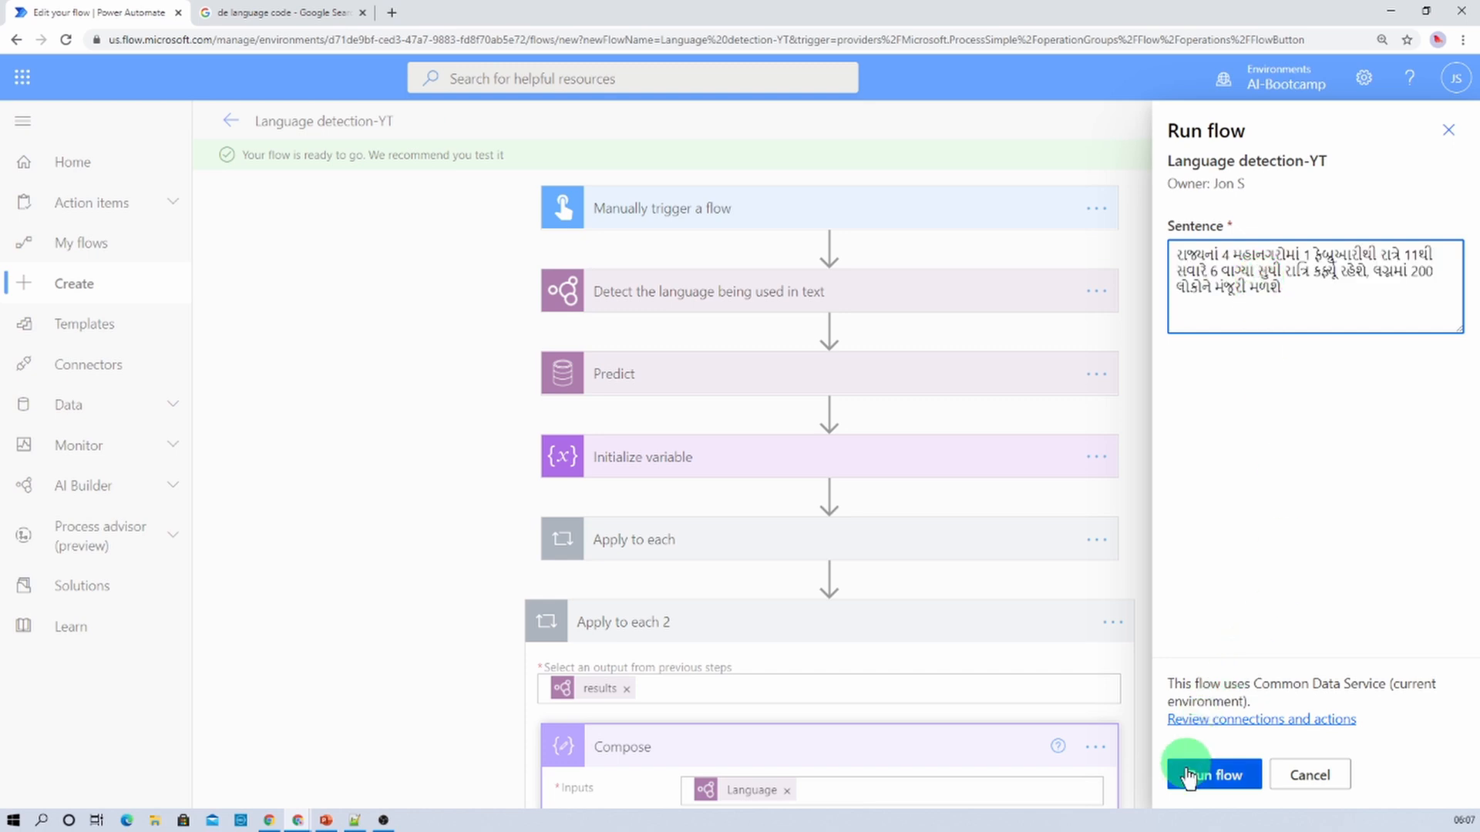
{"action": "left_click", "coordinate": [1228, 780]}
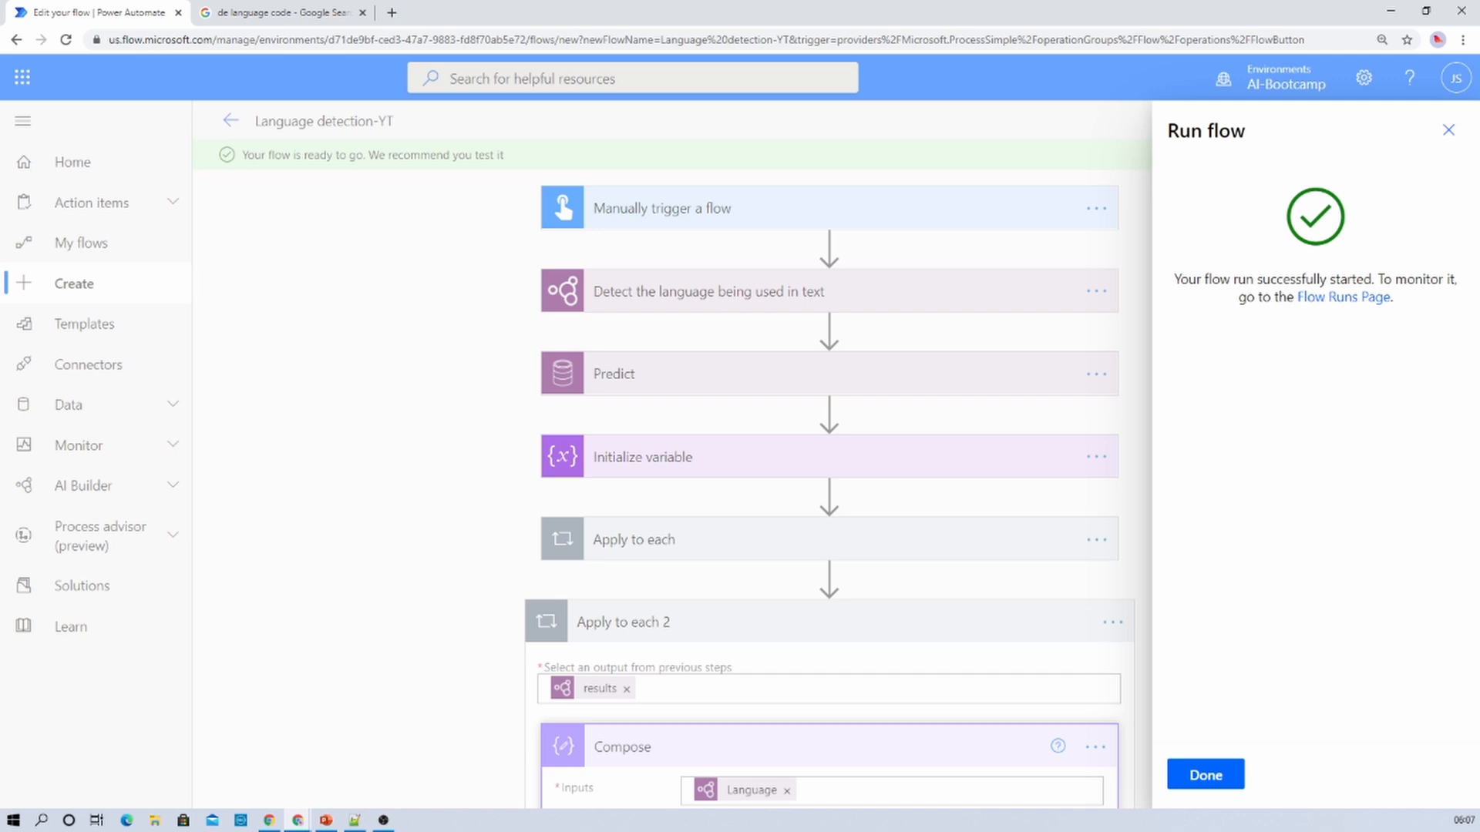
{"action": "key", "text": "alt+Tab"}
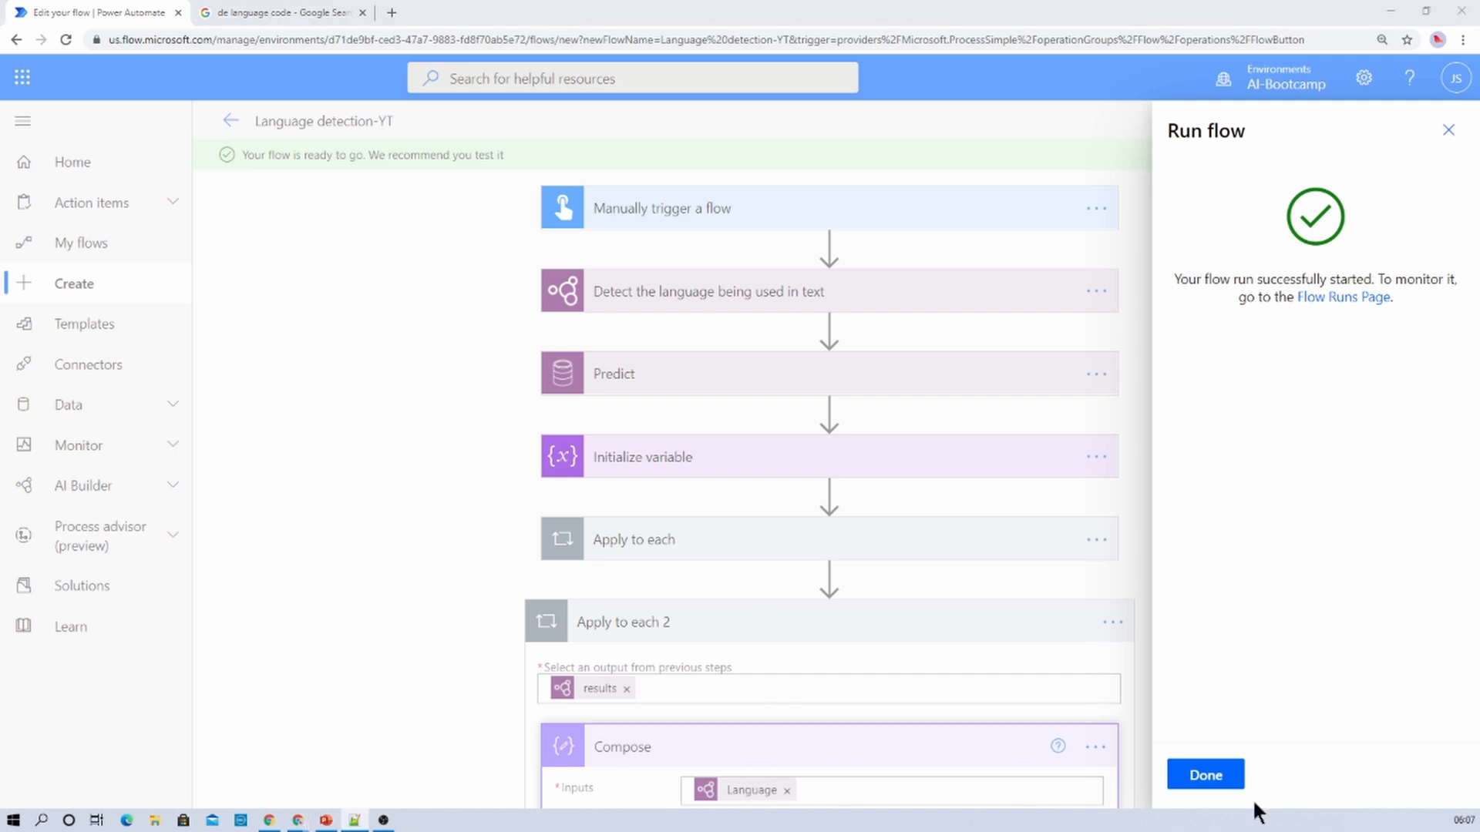
{"action": "left_click", "coordinate": [1218, 775]}
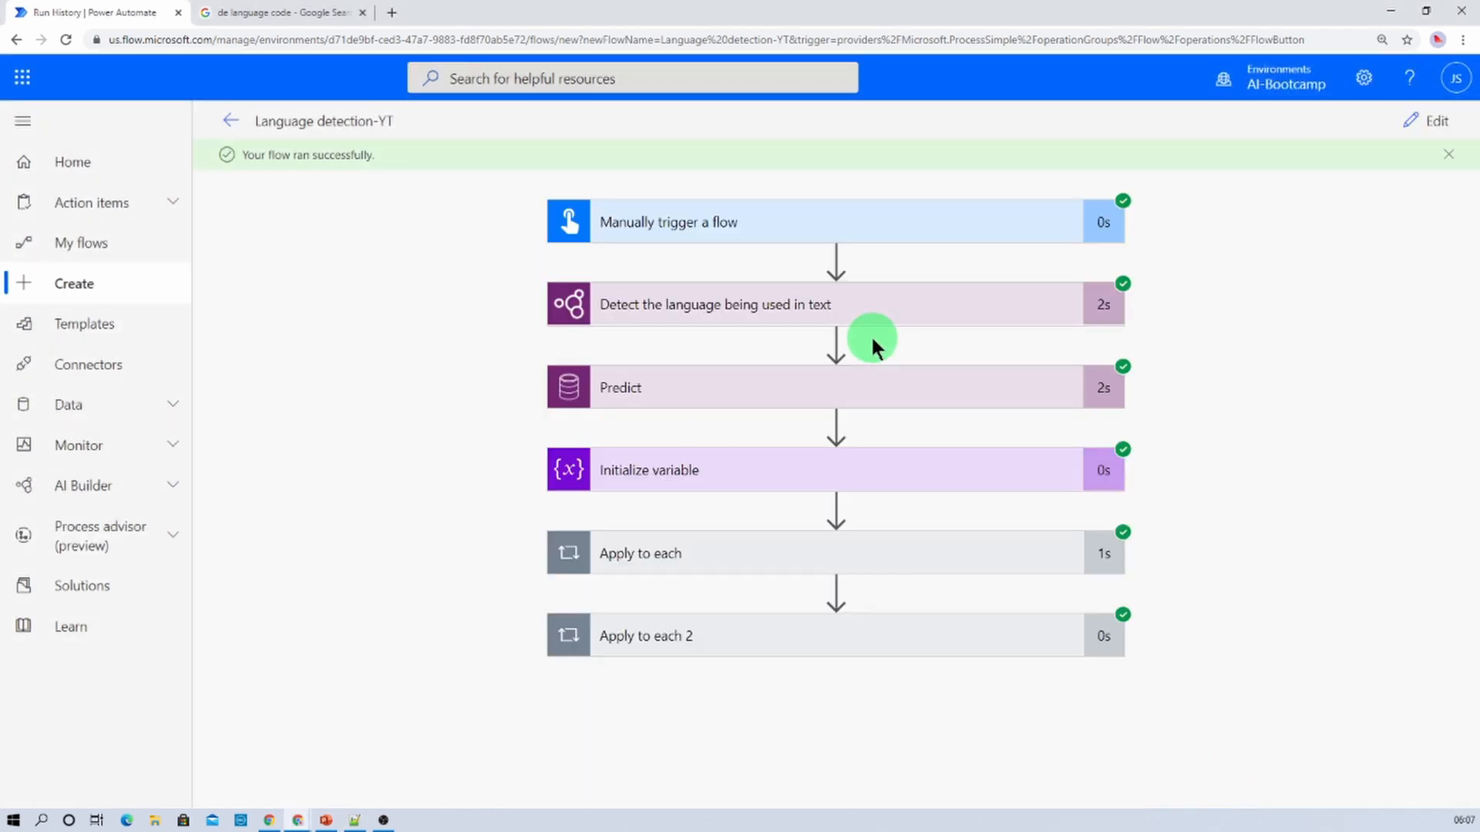
{"action": "left_click", "coordinate": [822, 322]}
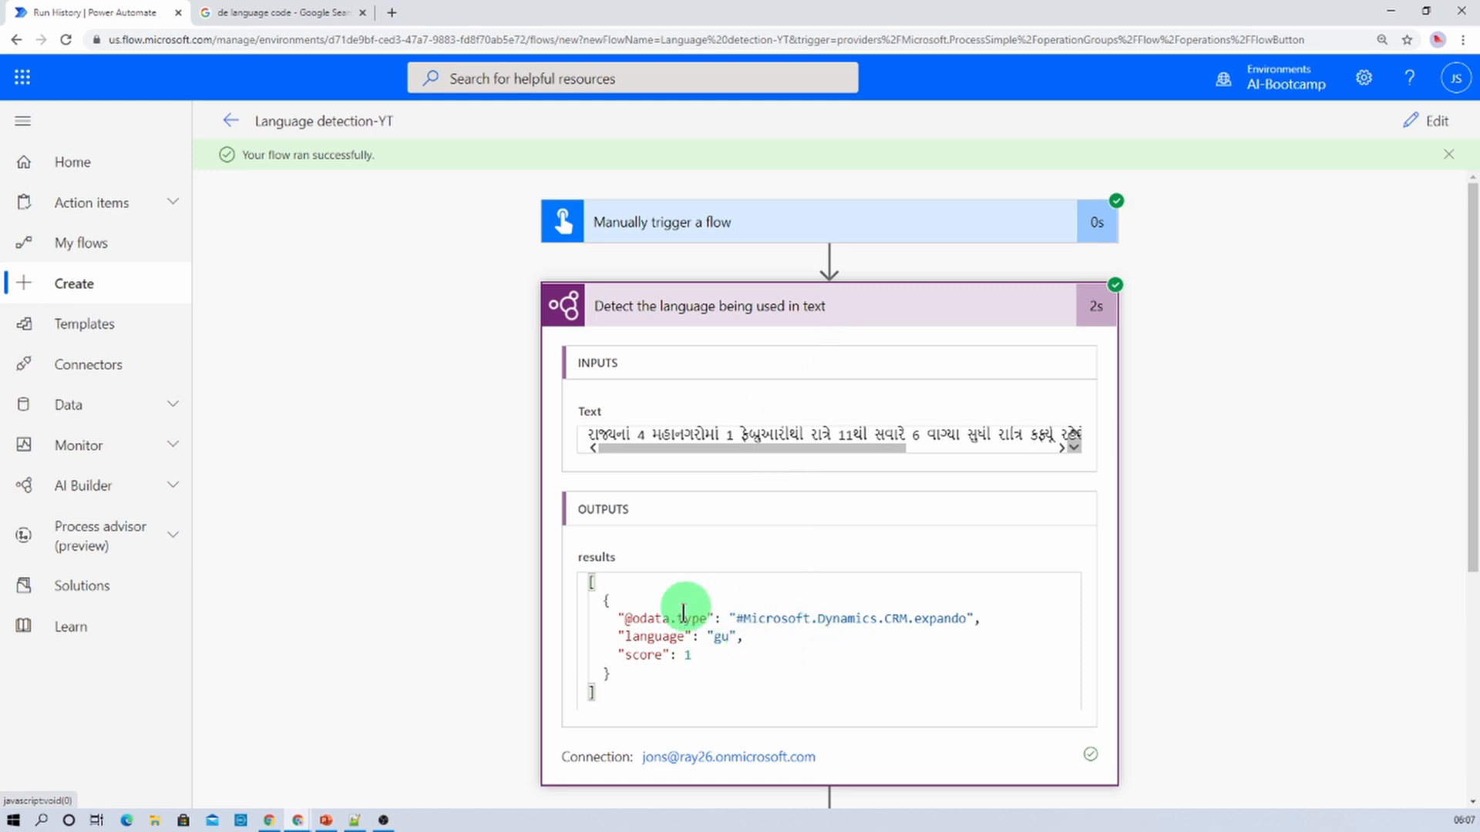
Test the flow manually with the French Sentence beginning "Macron choisit d'éviter le confinement" and inspect the language detection output.
{"action": "left_click", "coordinate": [1410, 115]}
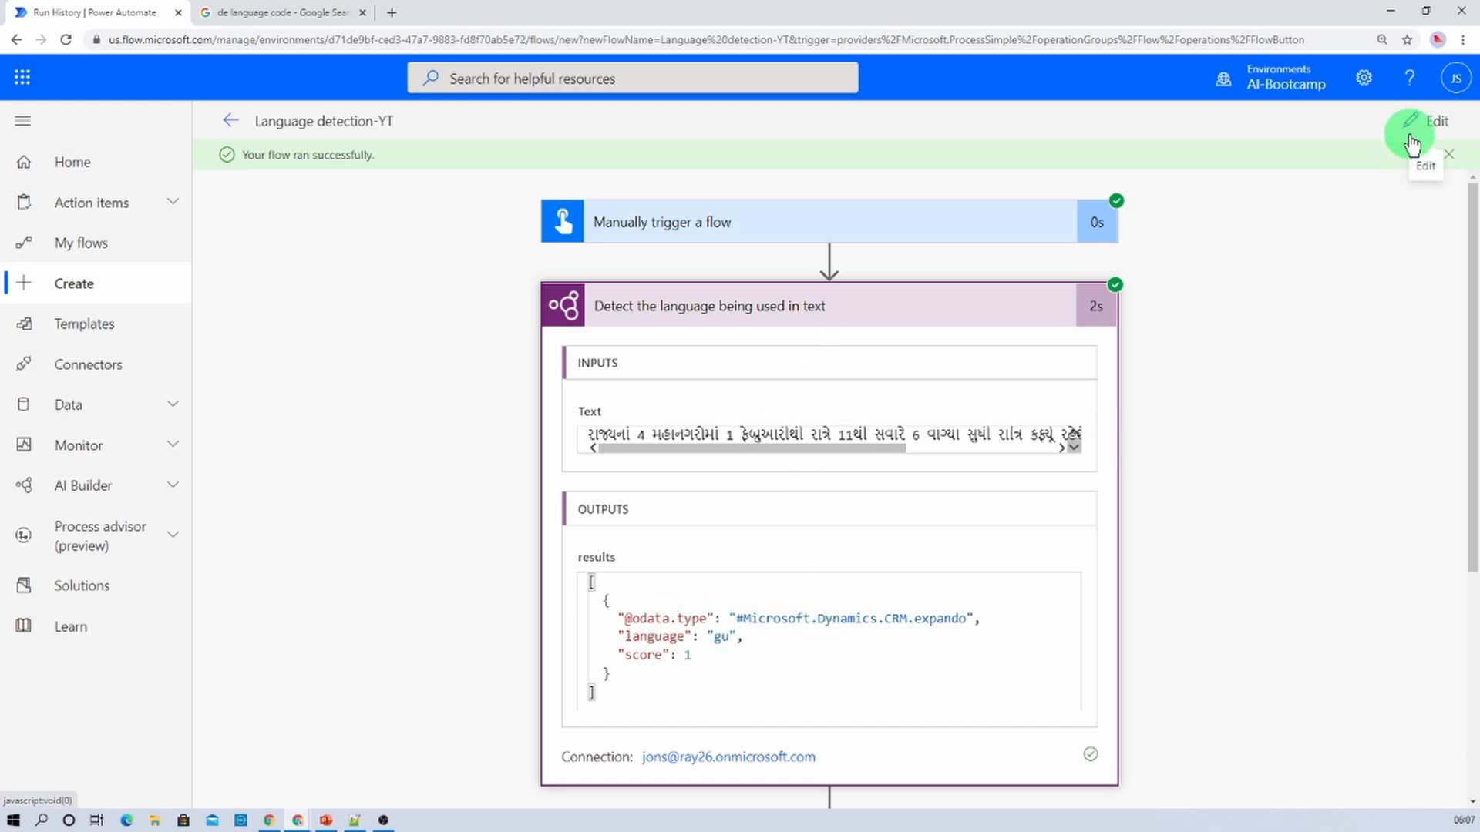
{"action": "left_click", "coordinate": [1406, 125]}
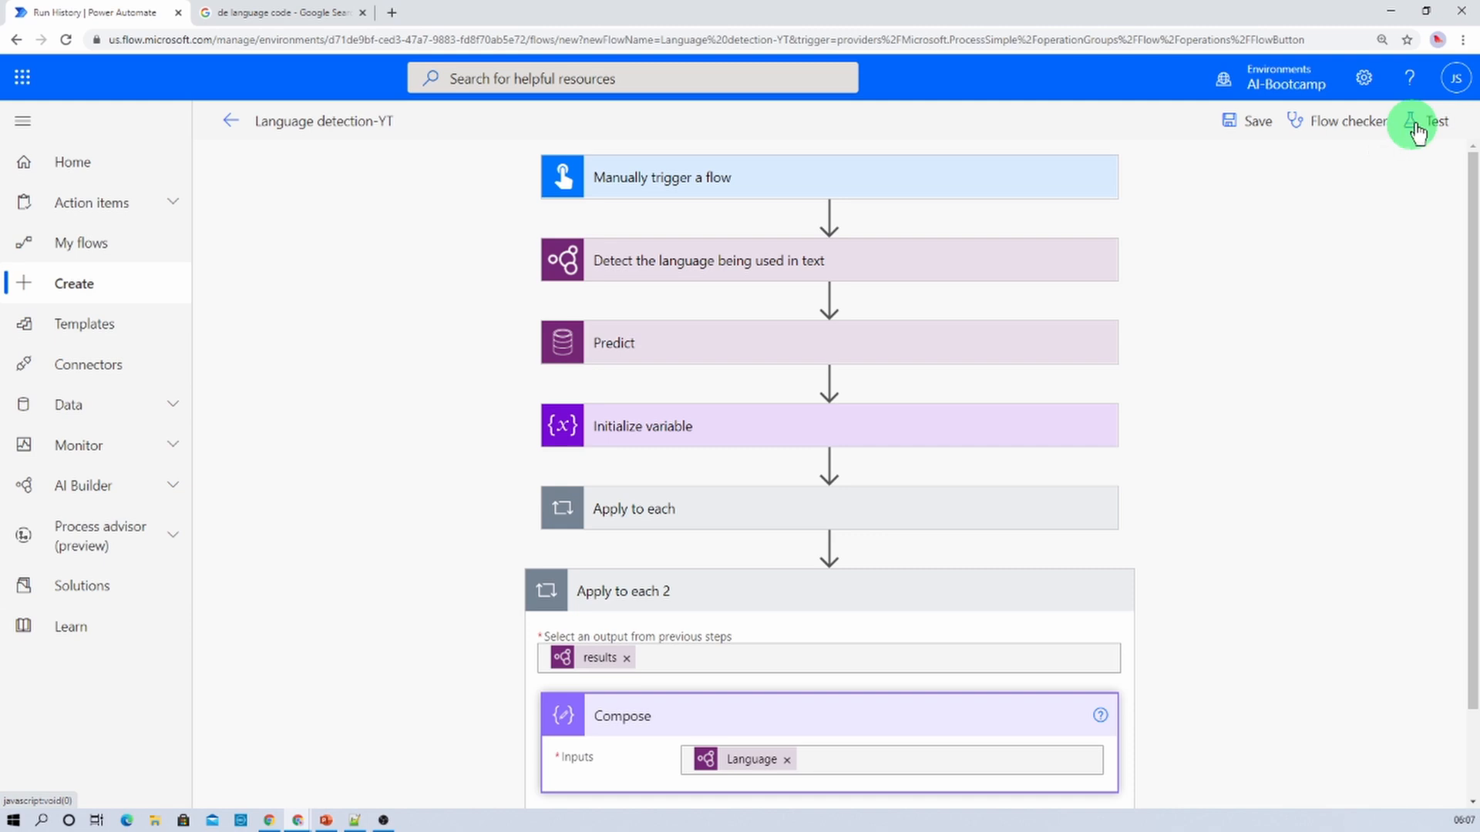
{"action": "left_click", "coordinate": [1208, 778]}
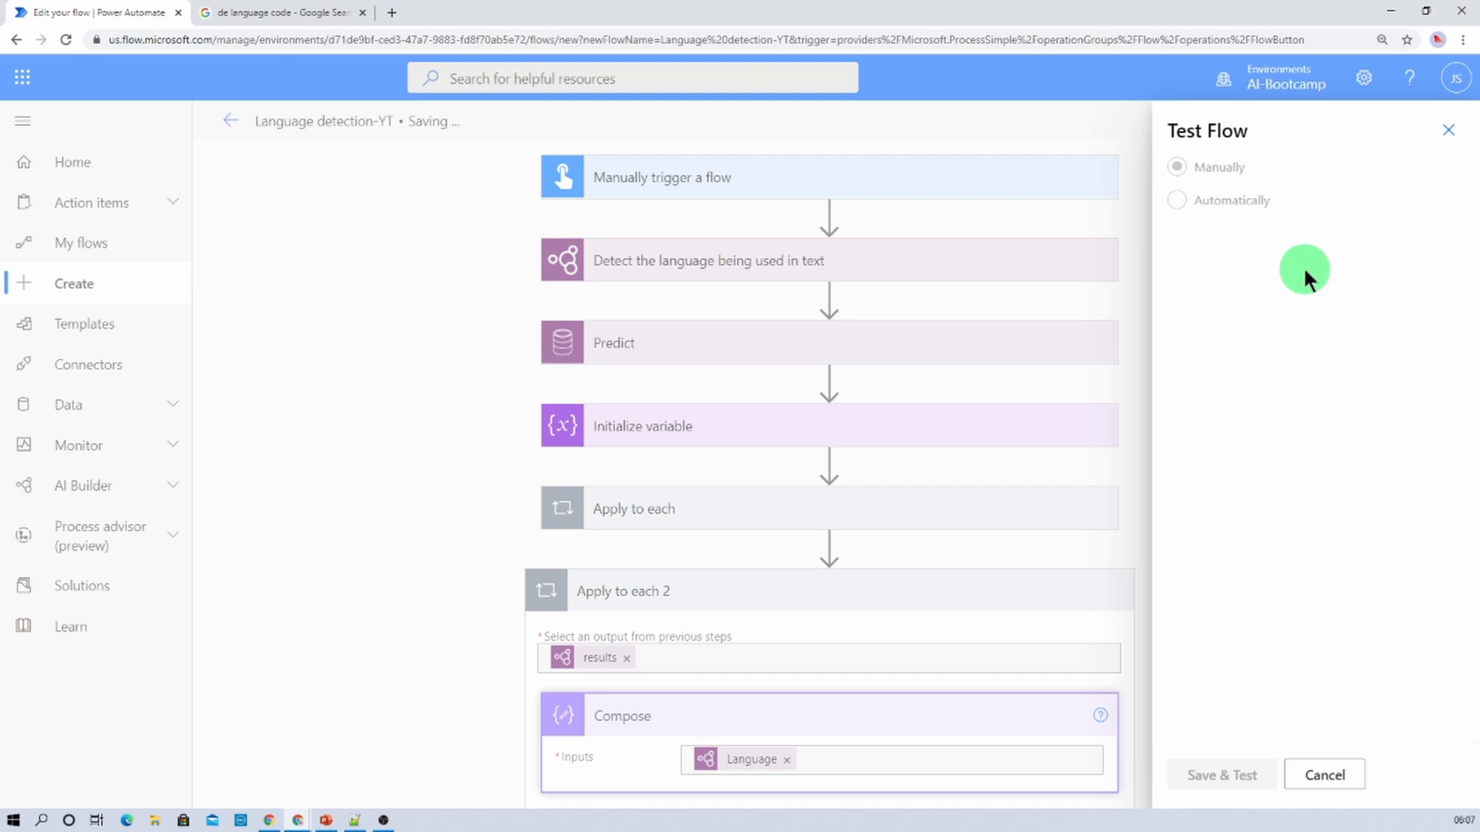
{"action": "left_click", "coordinate": [1279, 256]}
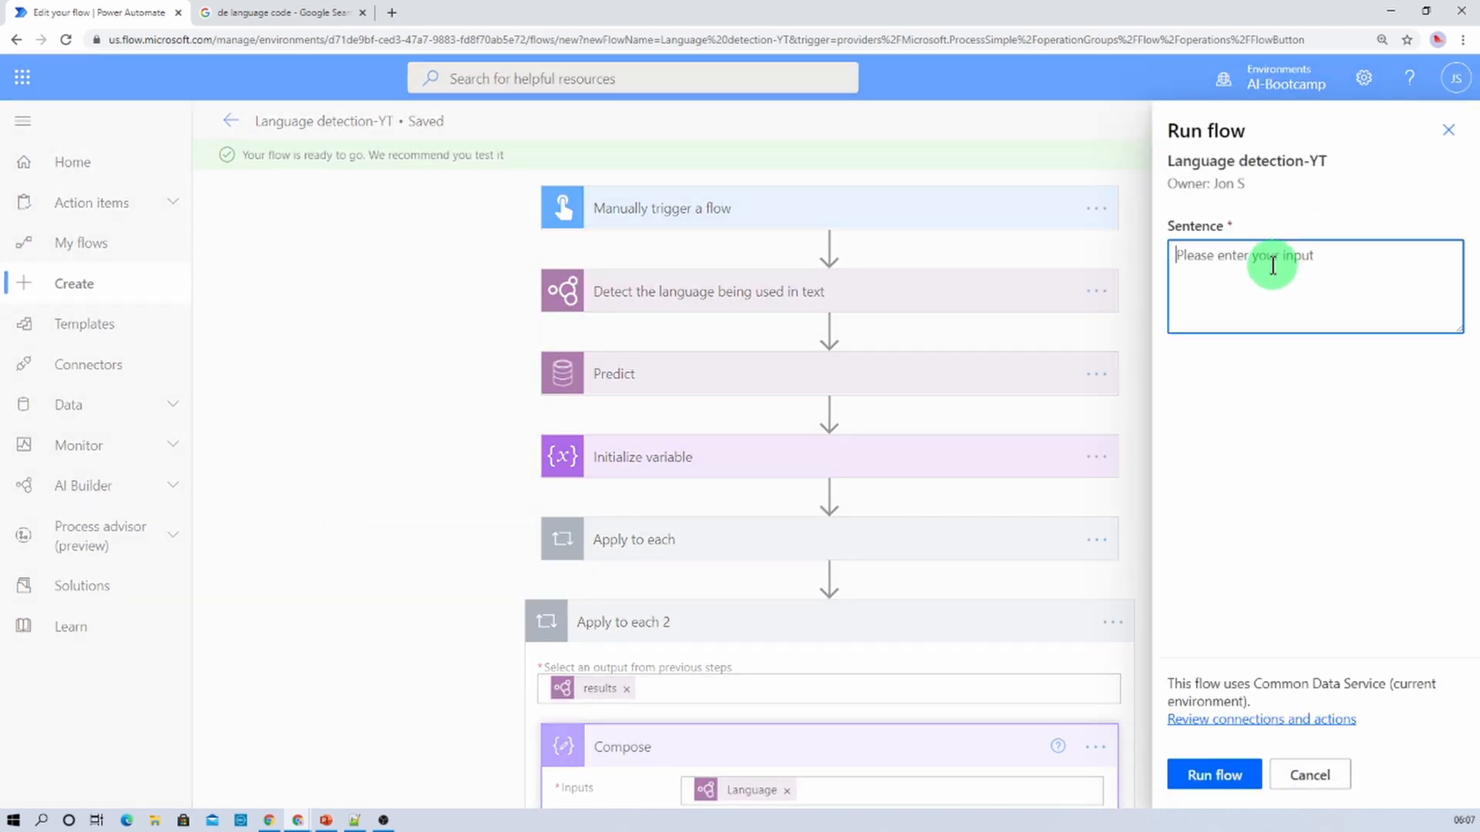
{"action": "type", "text": "Macron choisit d'éviter le confinement Plutôt que le confinement, Emmanuel Macron fait le choix d'un couvre-feu renforcé"}
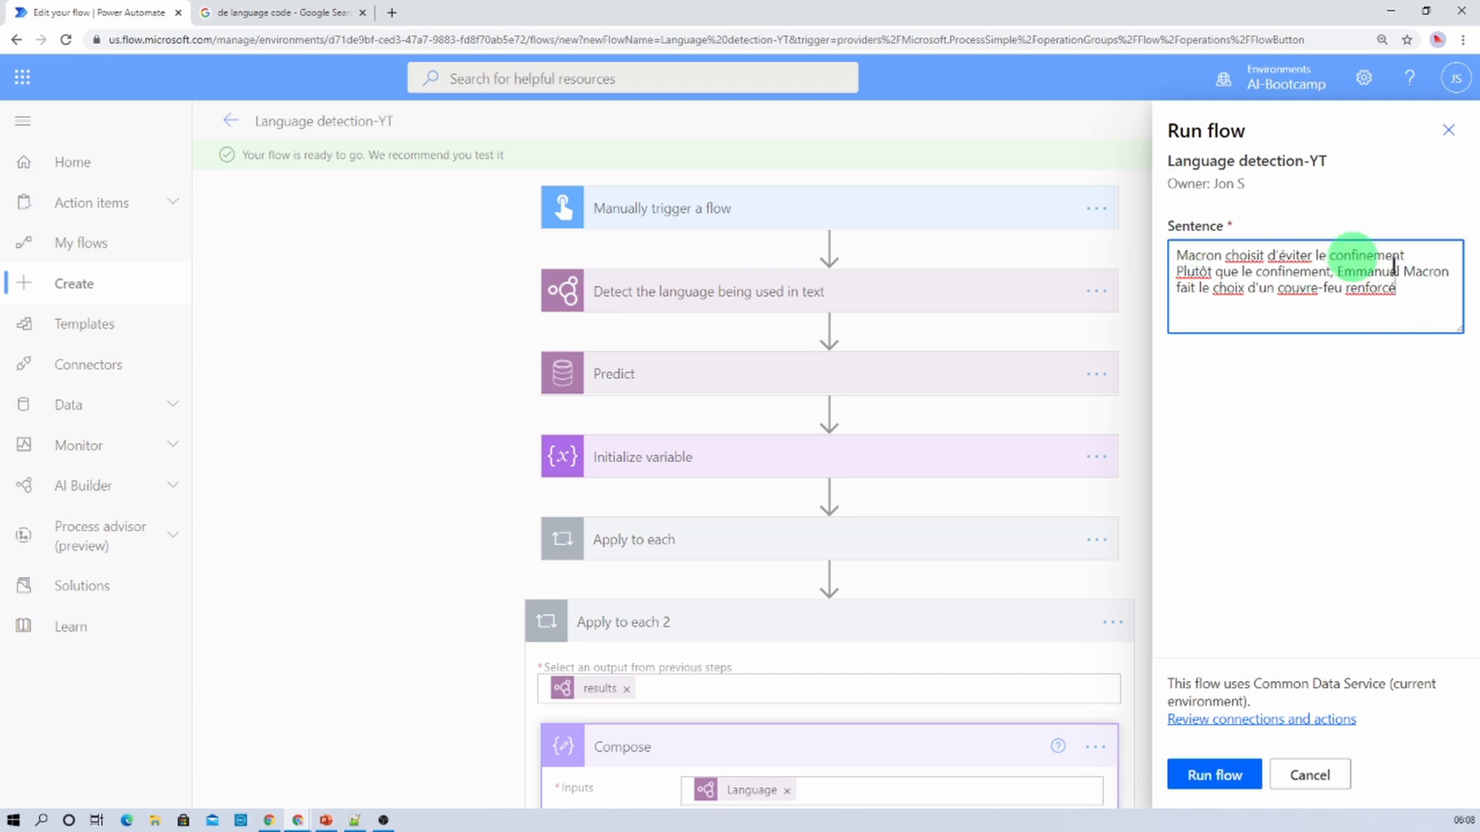
{"action": "left_click", "coordinate": [1199, 775]}
{"action": "left_click", "coordinate": [1203, 776]}
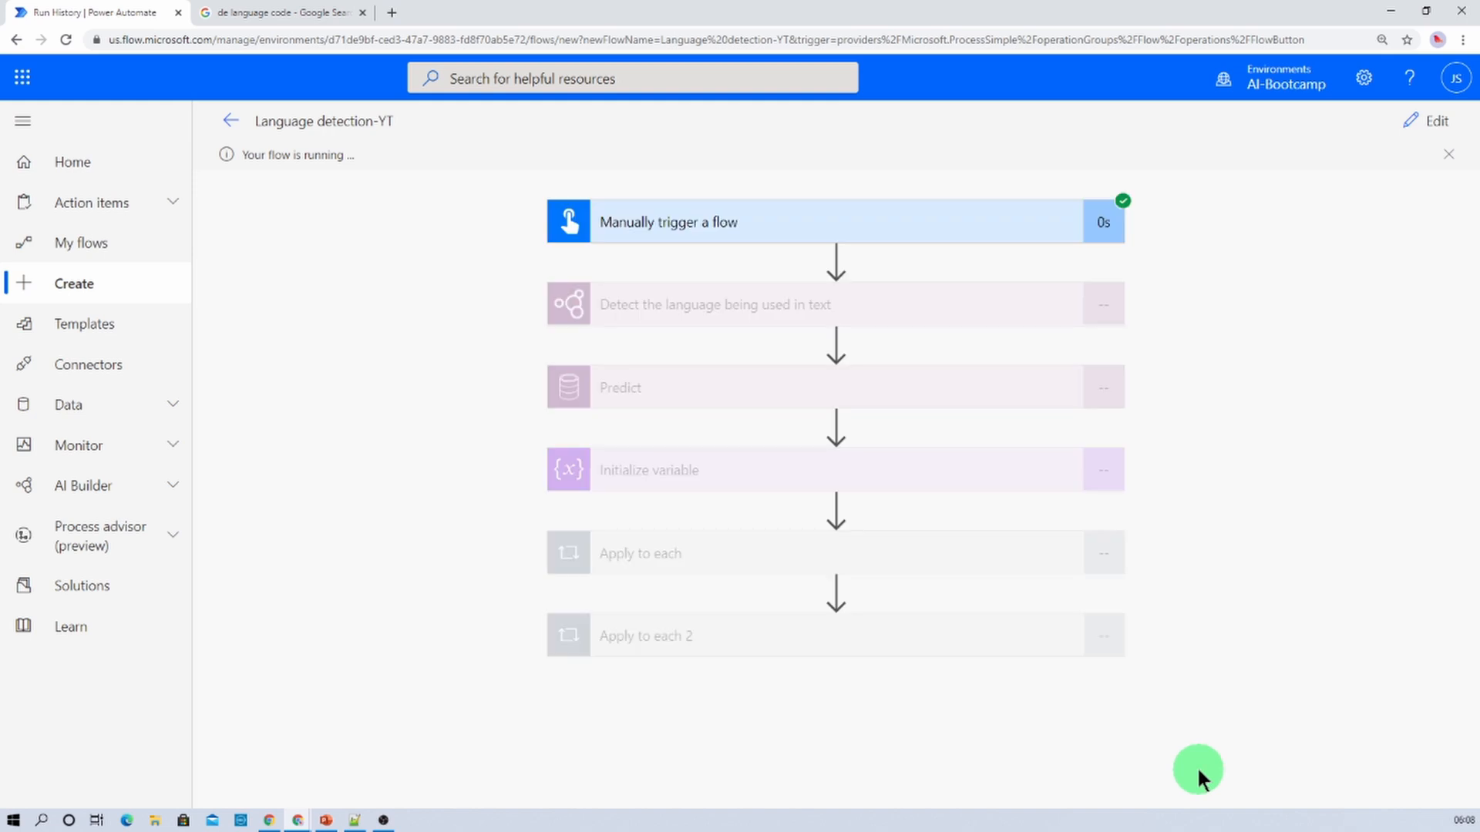
{"action": "left_click", "coordinate": [918, 318]}
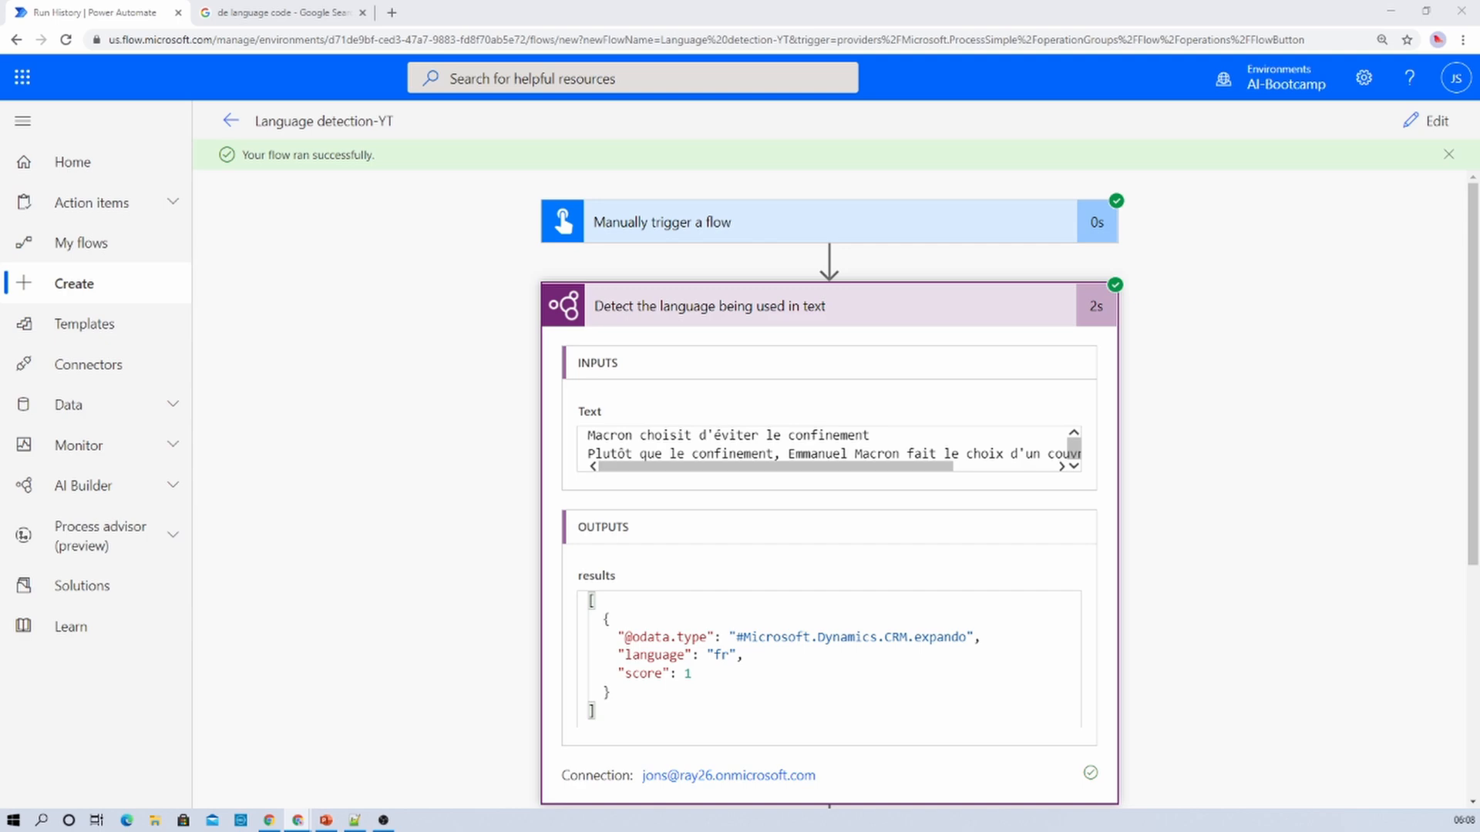
Switch to the AI Builder language detection documentation and open its Text Analytics API v3 language support page in a new tab.
{"action": "left_click_drag", "start_coordinate": [0, 134], "coordinate": [409, 202]}
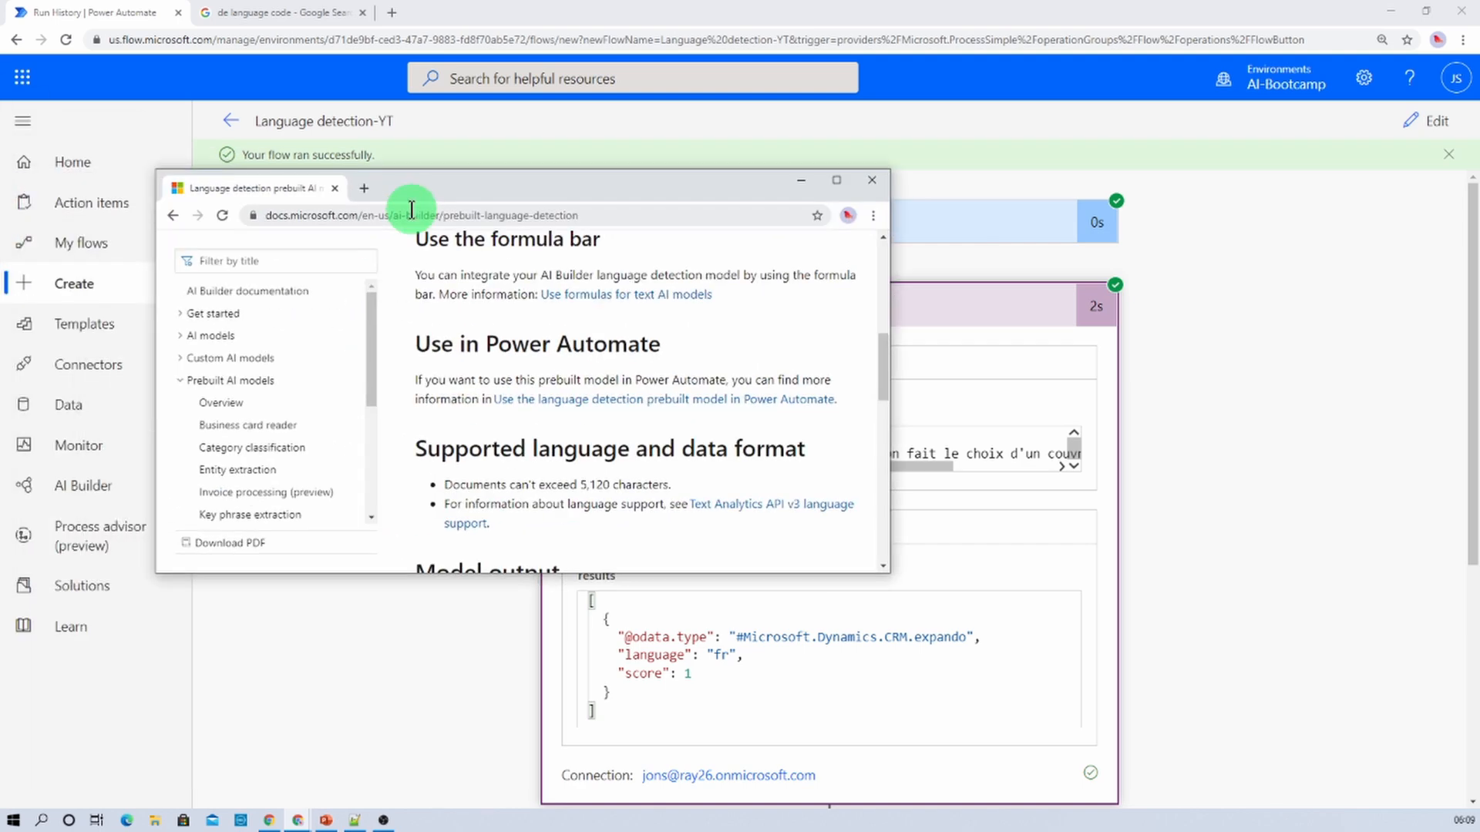
{"action": "left_click", "coordinate": [838, 182]}
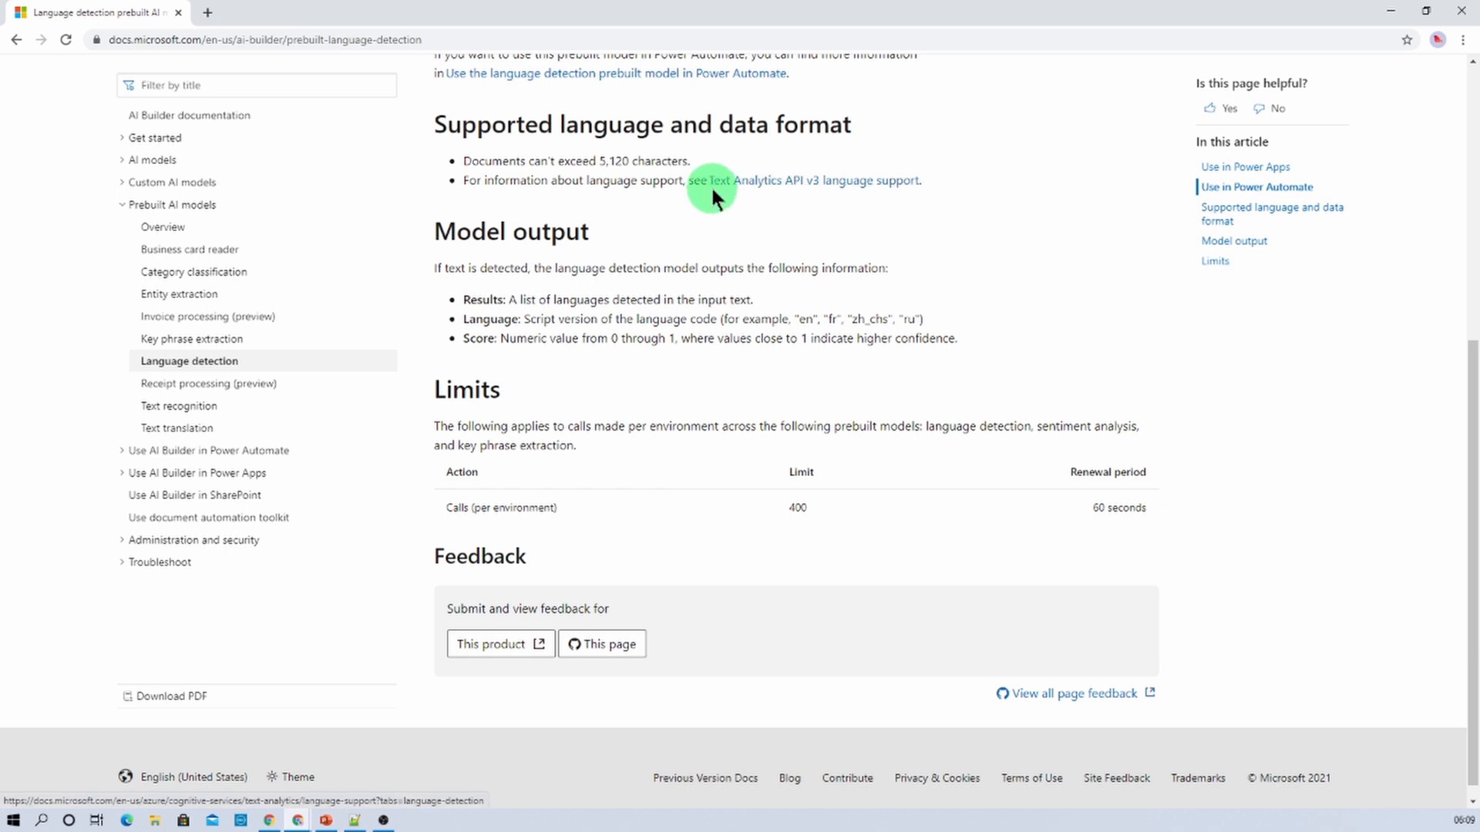
{"action": "right_click", "coordinate": [764, 189]}
{"action": "left_click", "coordinate": [779, 195]}
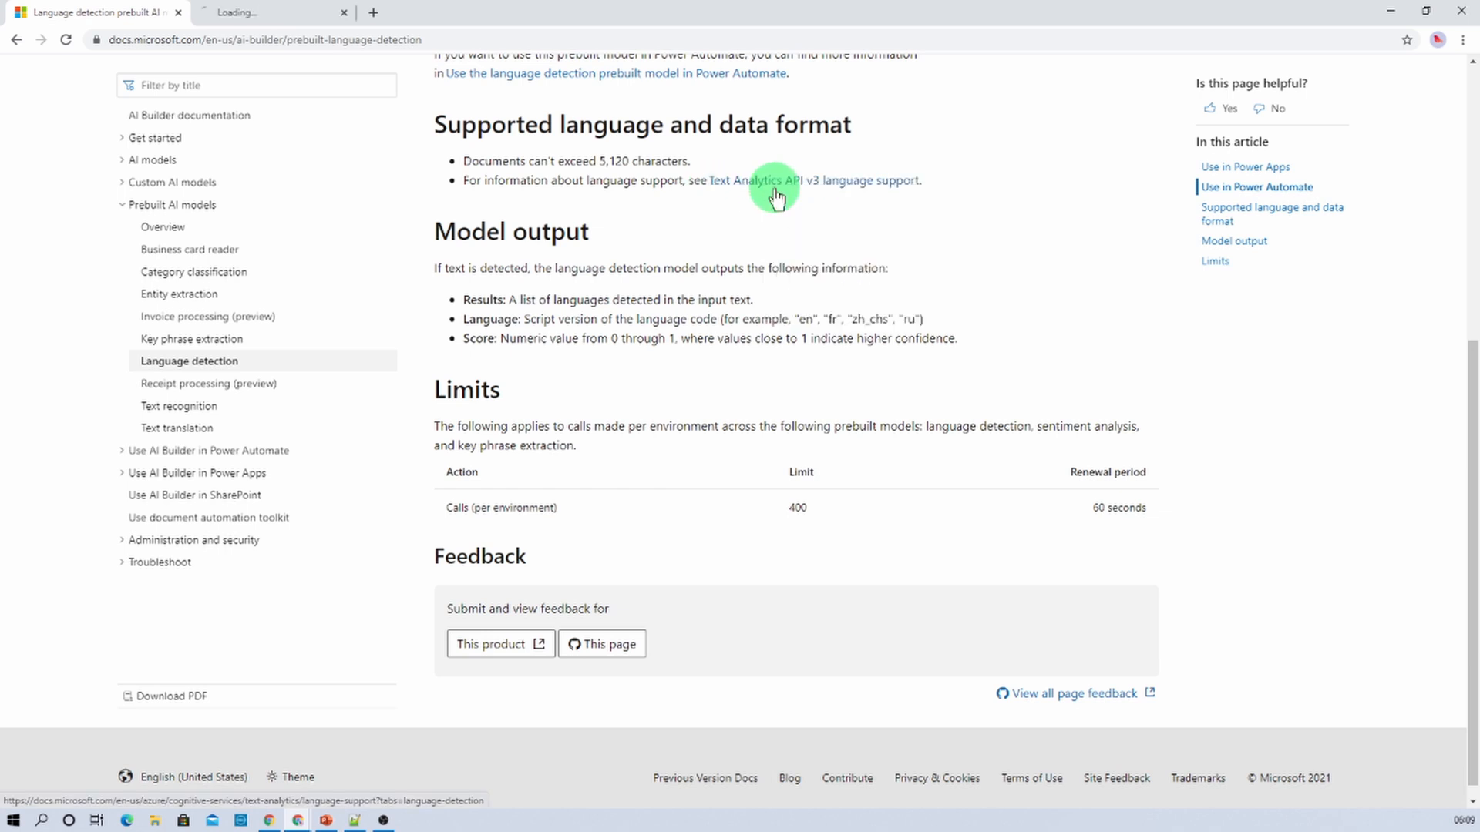
{"action": "left_click", "coordinate": [264, 14]}
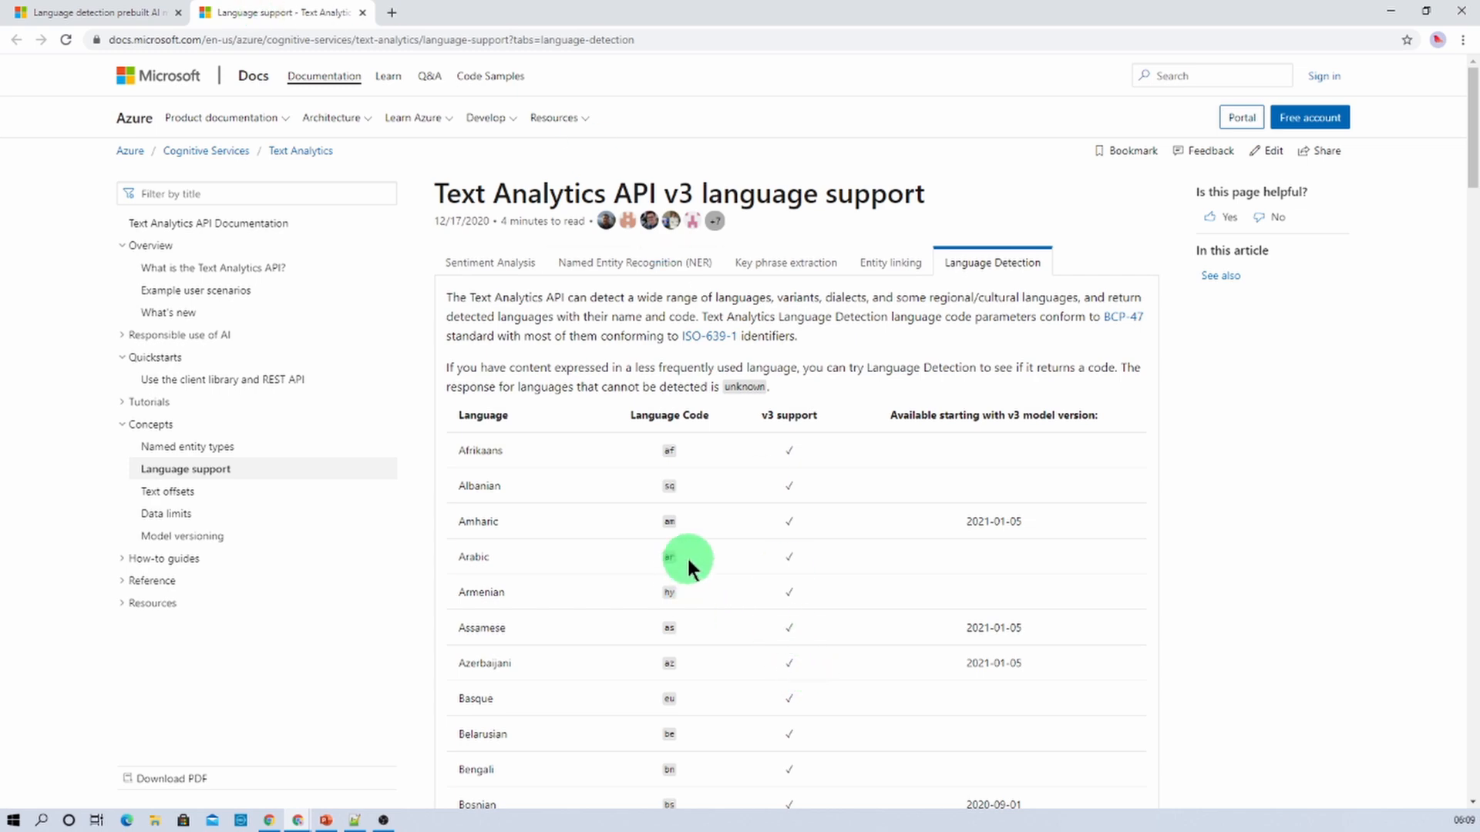
Examine the table of supported languages and their codes, and return to the start of the Language detection model article.
{"action": "scroll", "coordinate": [687, 557], "scroll_direction": "down", "scroll_amount": 15}
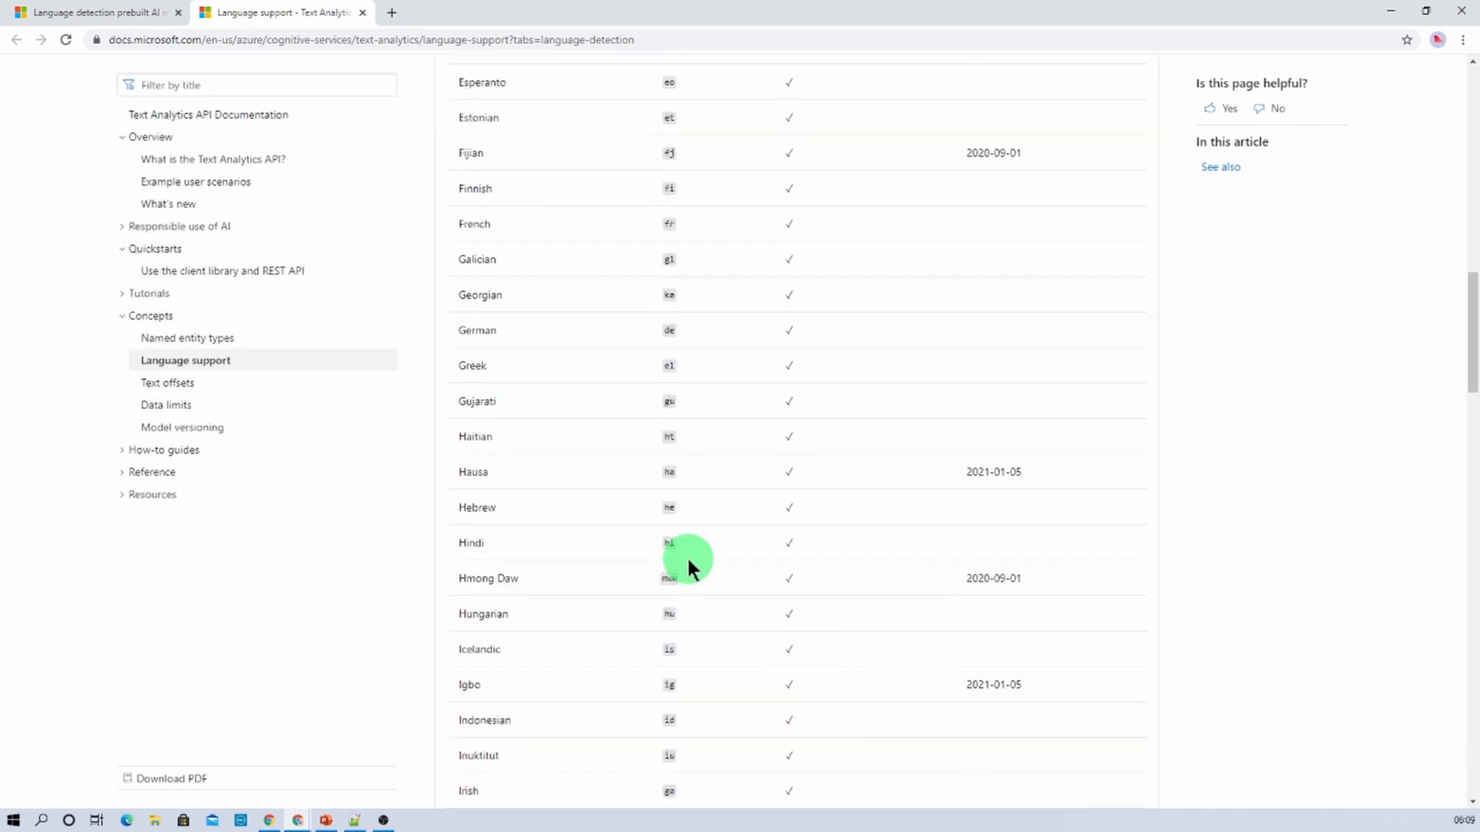
{"action": "scroll", "coordinate": [687, 557], "scroll_direction": "down", "scroll_amount": 12}
{"action": "scroll", "coordinate": [687, 556], "scroll_direction": "down", "scroll_amount": 14}
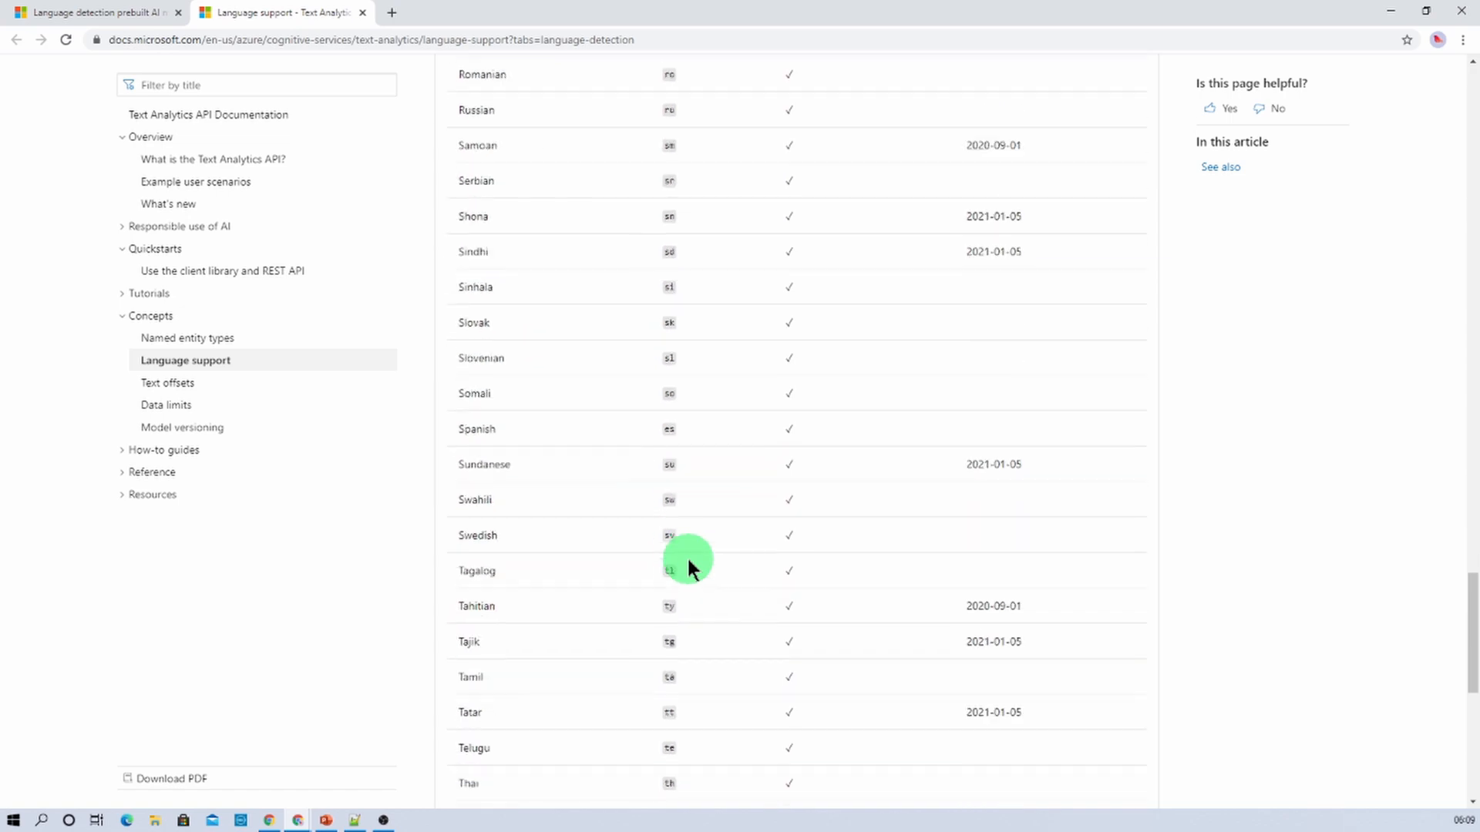
{"action": "scroll", "coordinate": [689, 561], "scroll_direction": "up", "scroll_amount": 20}
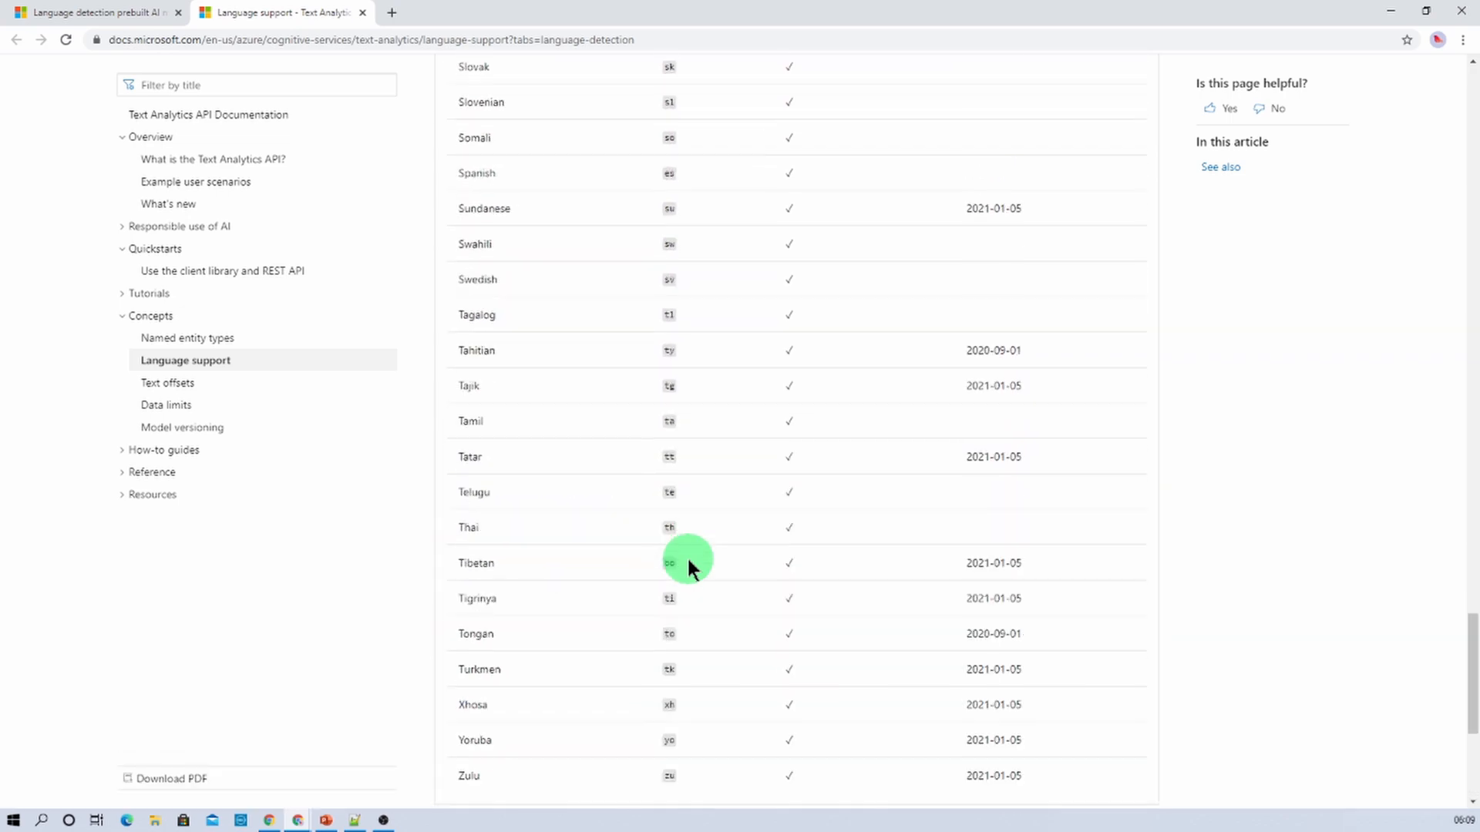
{"action": "scroll", "coordinate": [687, 557], "scroll_direction": "up", "scroll_amount": 2}
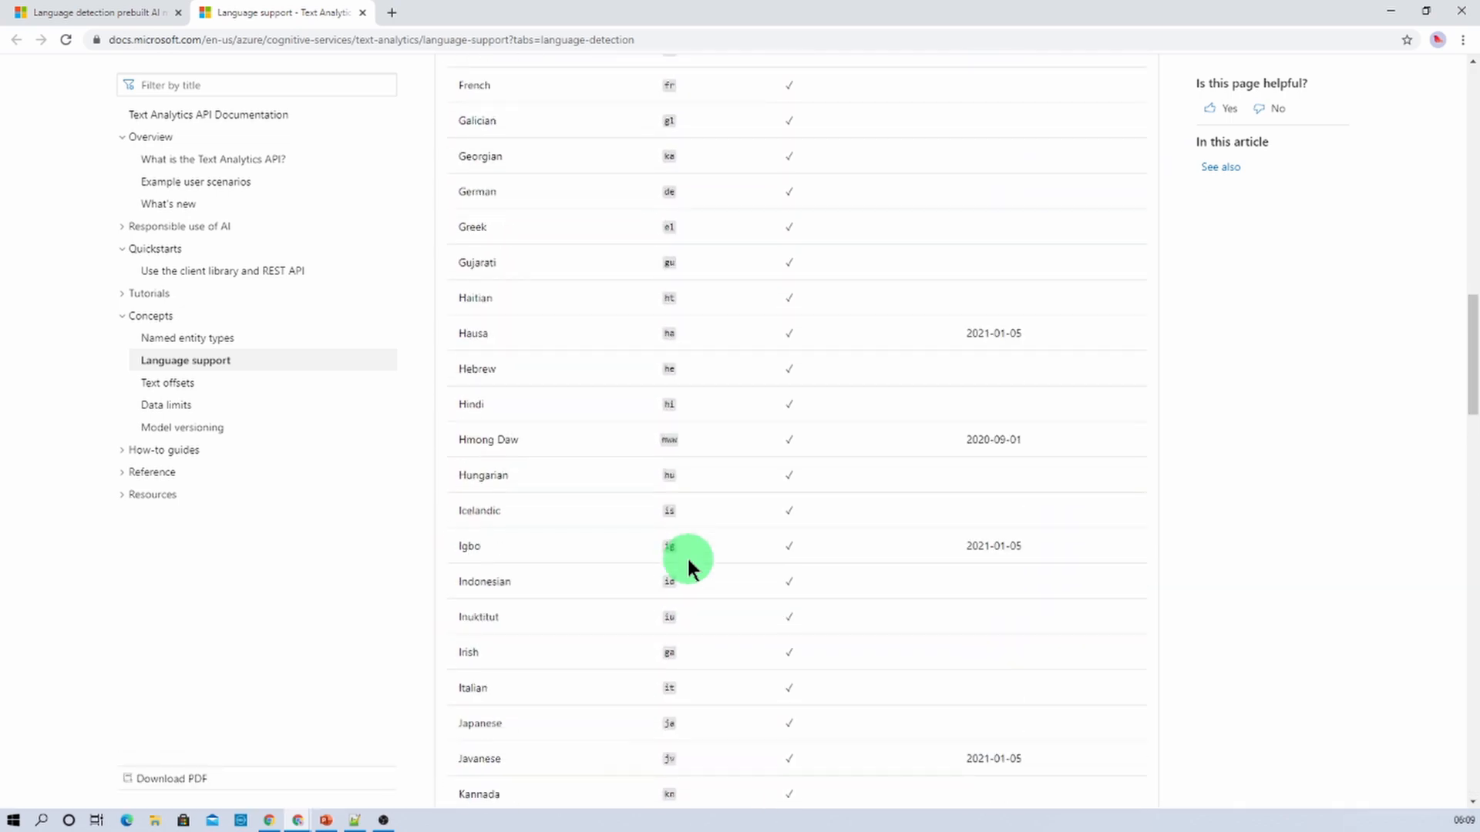
{"action": "scroll", "coordinate": [687, 556], "scroll_direction": "up", "scroll_amount": 16}
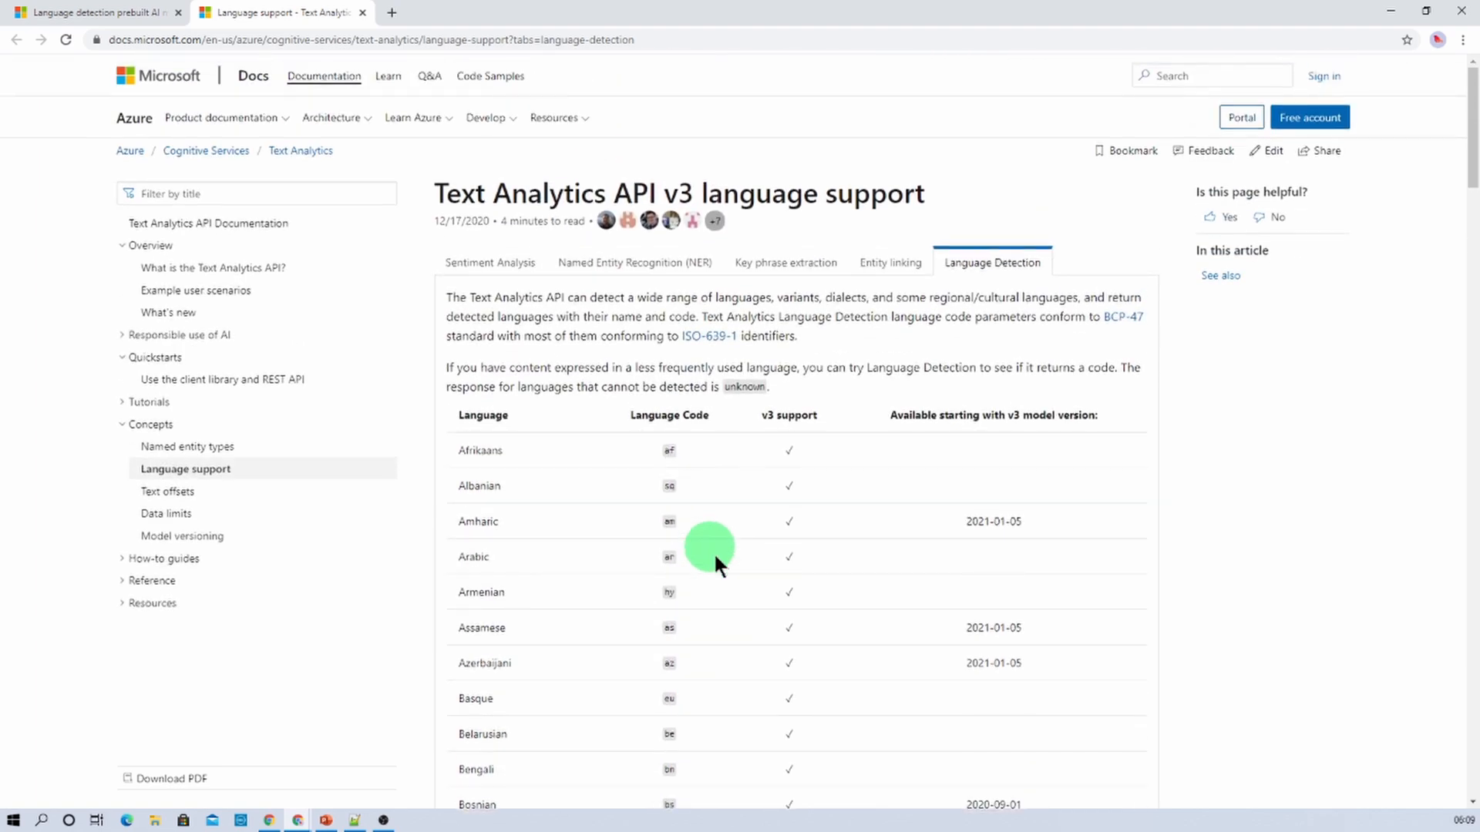
{"action": "left_click", "coordinate": [100, 12]}
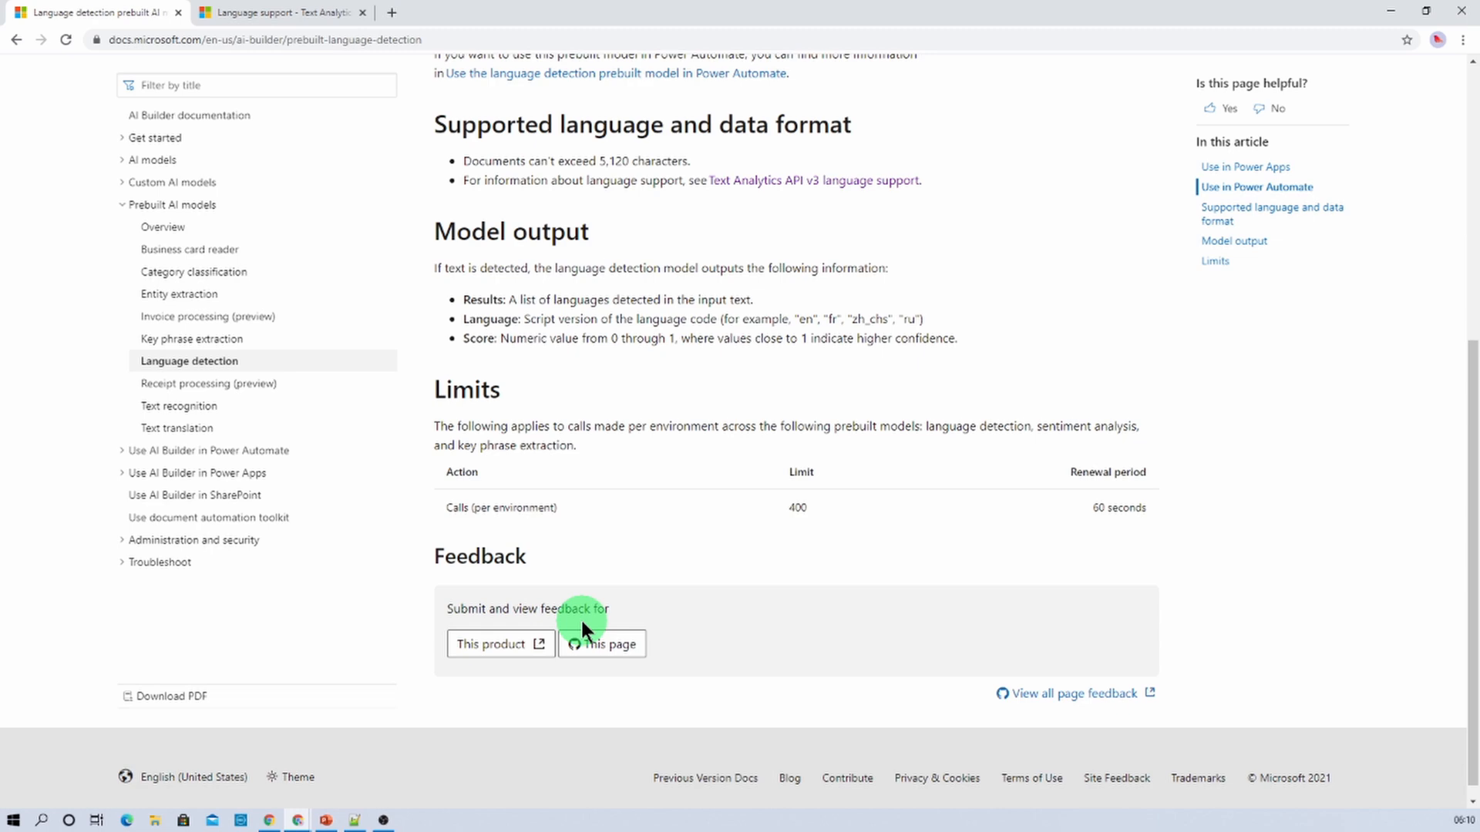
{"action": "scroll", "coordinate": [662, 510], "scroll_direction": "up", "scroll_amount": 6}
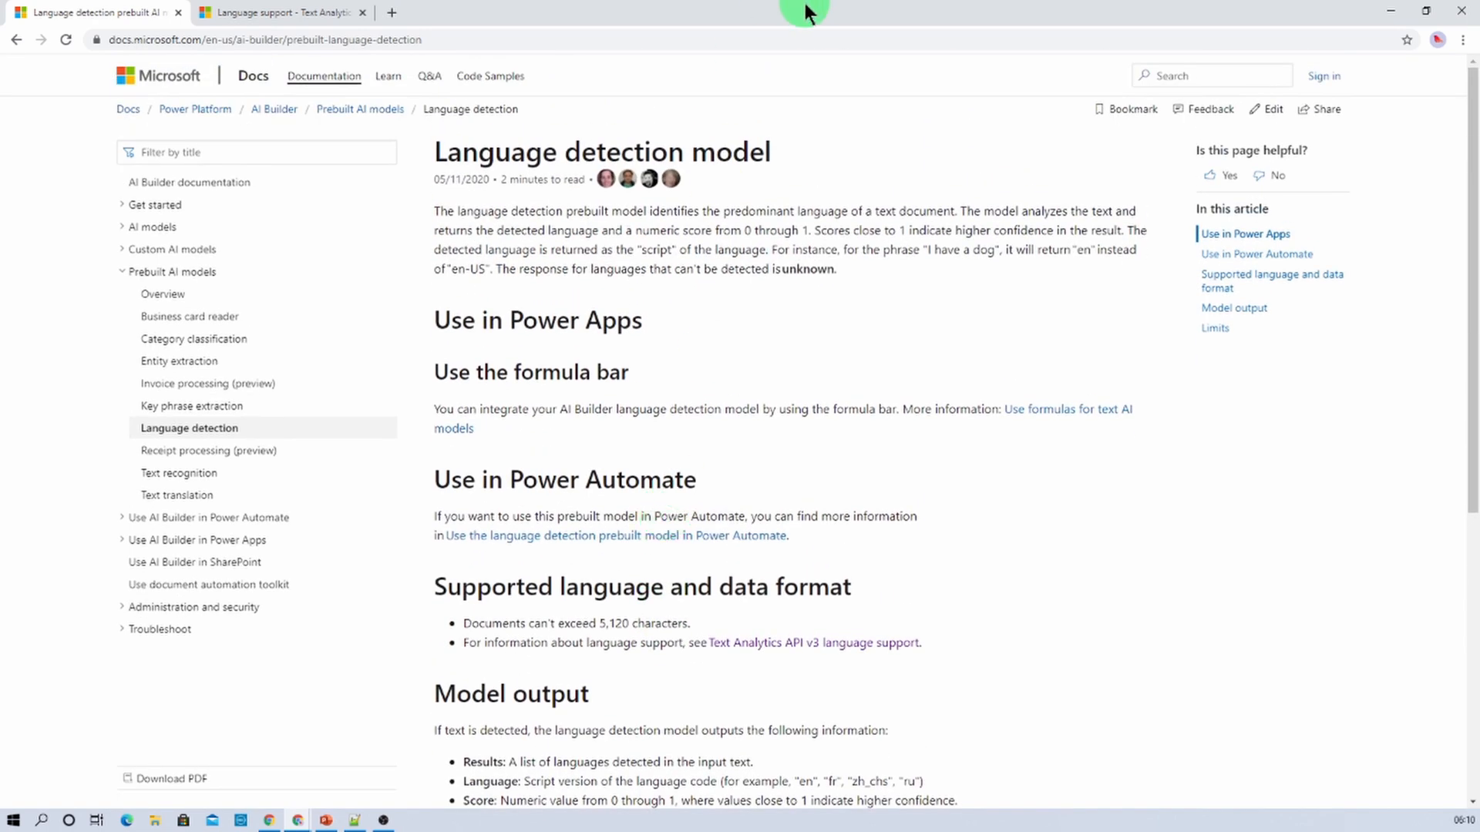
Switch back to the Language detection-YT flow run and open a guest browser window.
{"action": "left_click_drag", "start_coordinate": [802, 13], "coordinate": [162, 124]}
{"action": "left_click", "coordinate": [158, 118]}
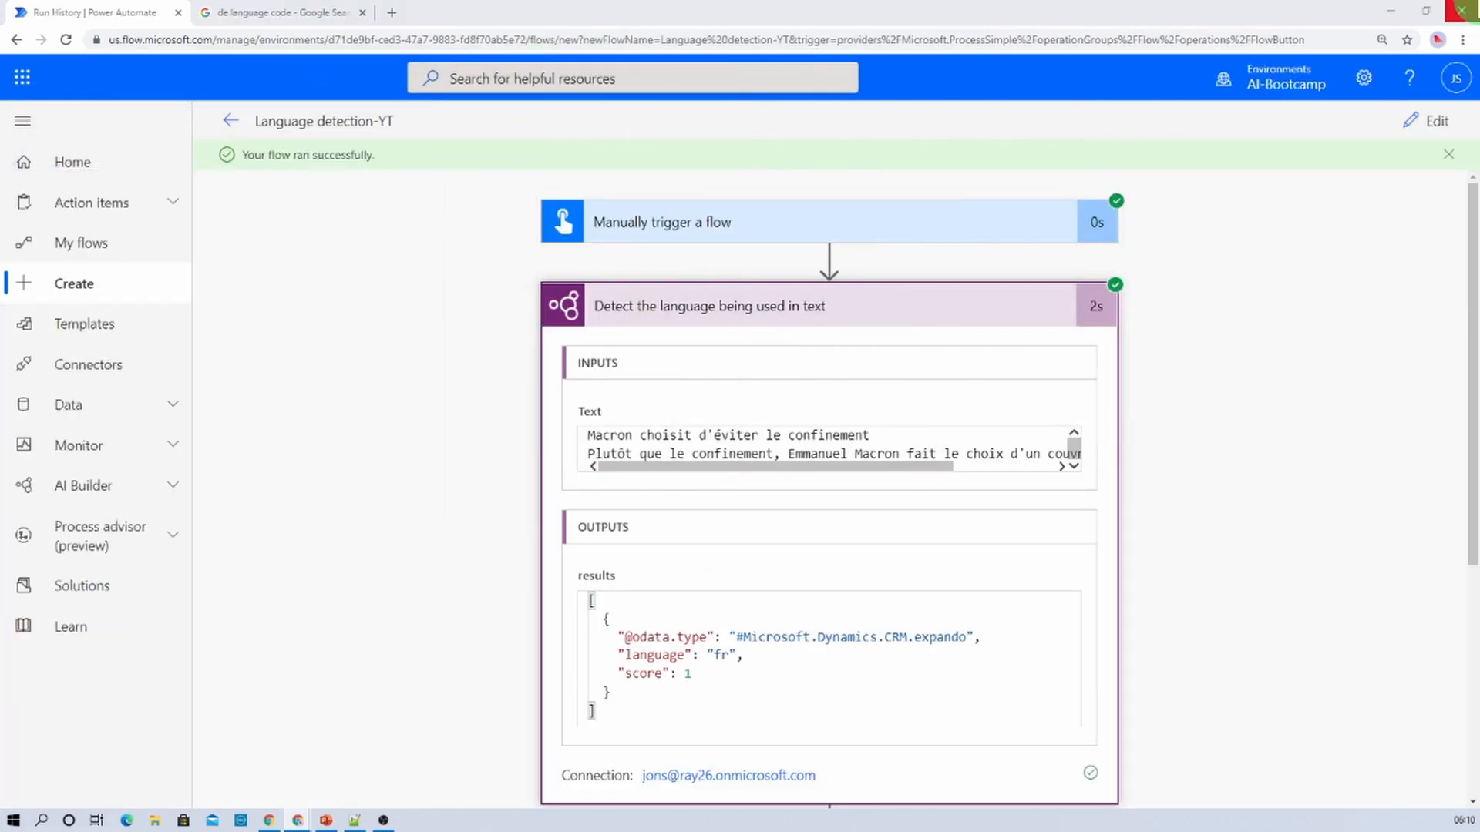
{"action": "left_click", "coordinate": [1436, 39]}
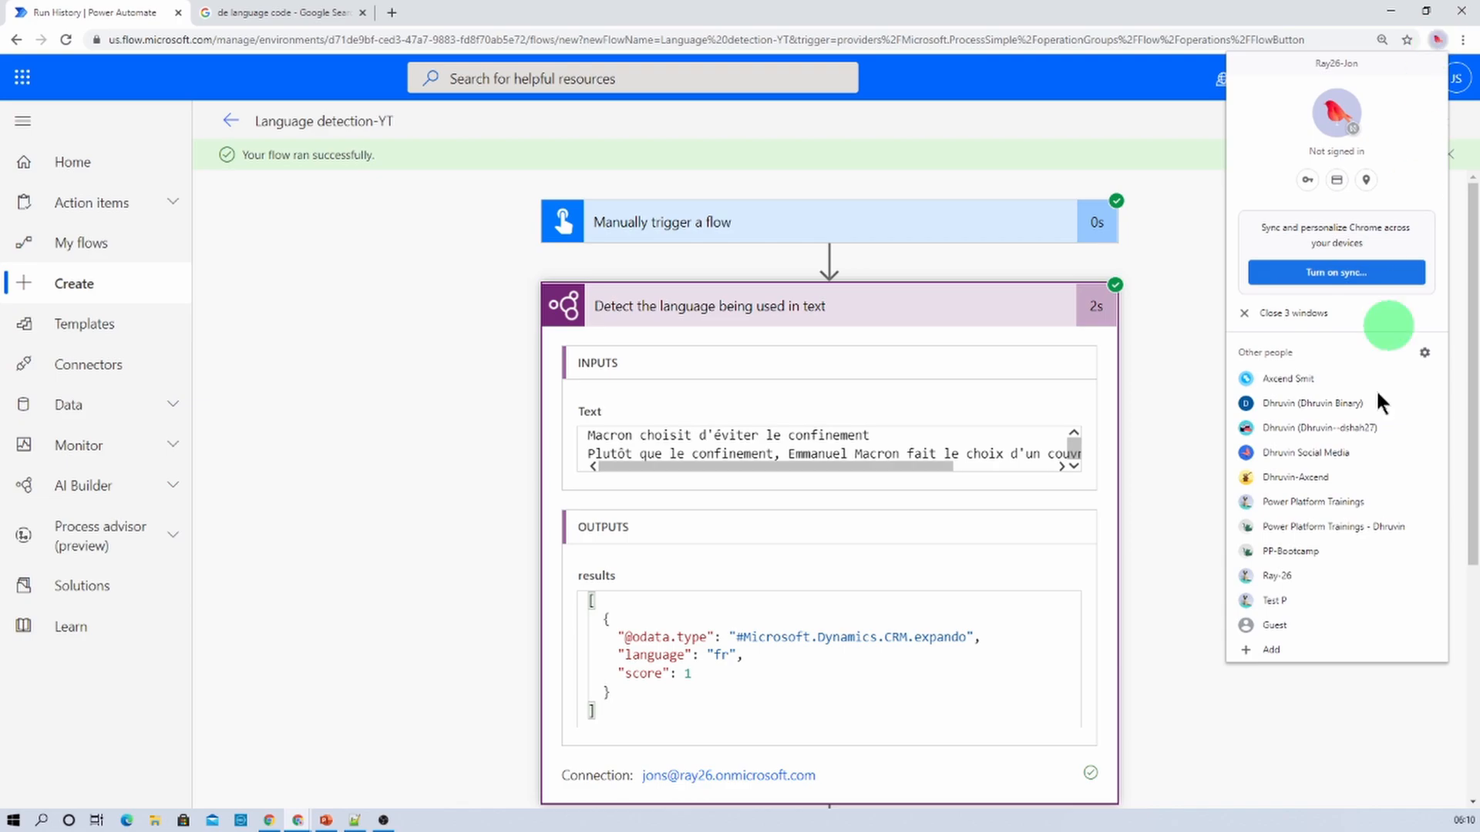
{"action": "left_click", "coordinate": [1340, 622]}
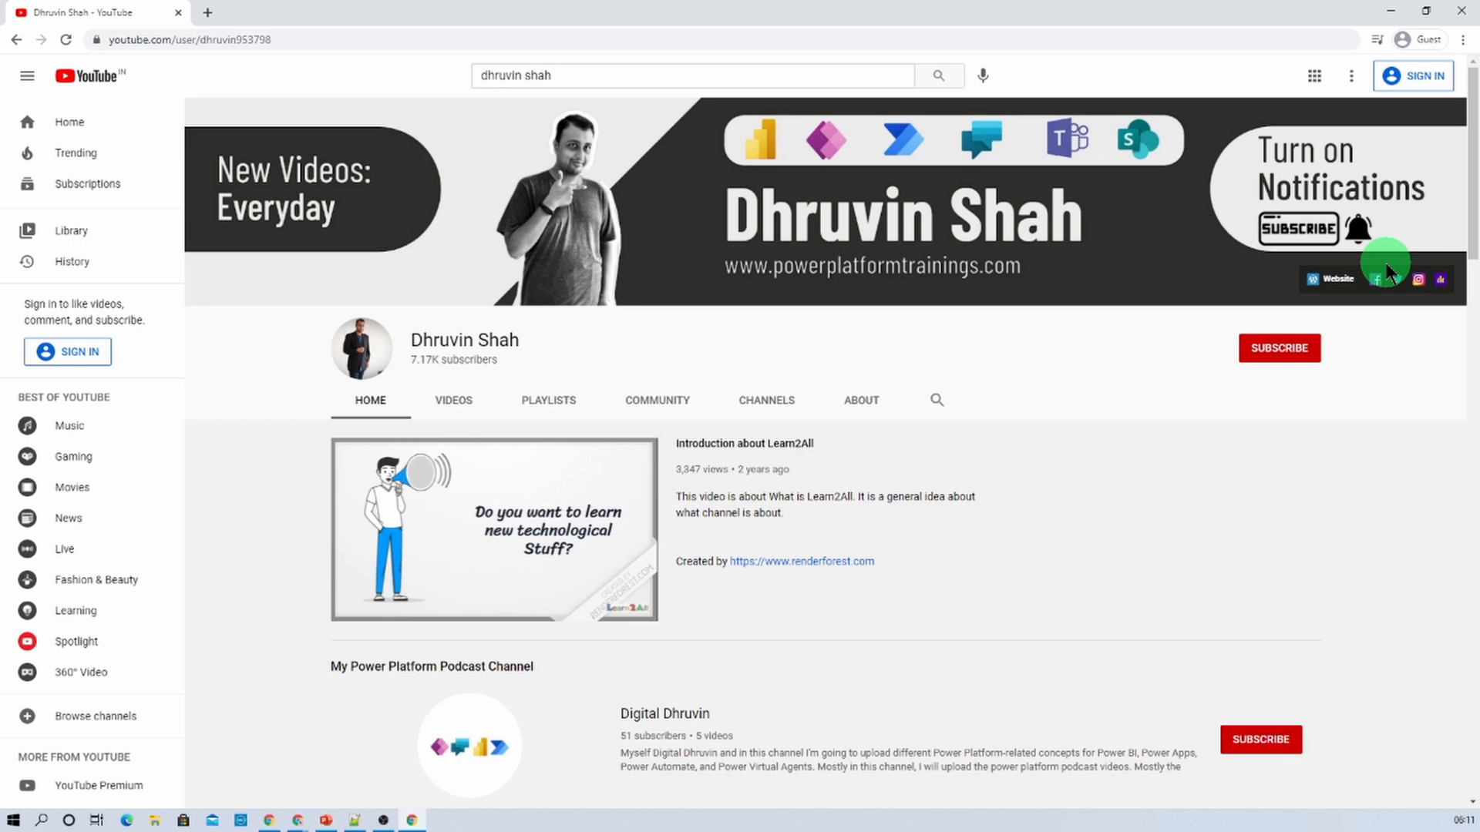
View the podcast and Instagram pages linked in the YouTube channel banner, and look over the channel's home page.
{"action": "left_click", "coordinate": [1440, 281]}
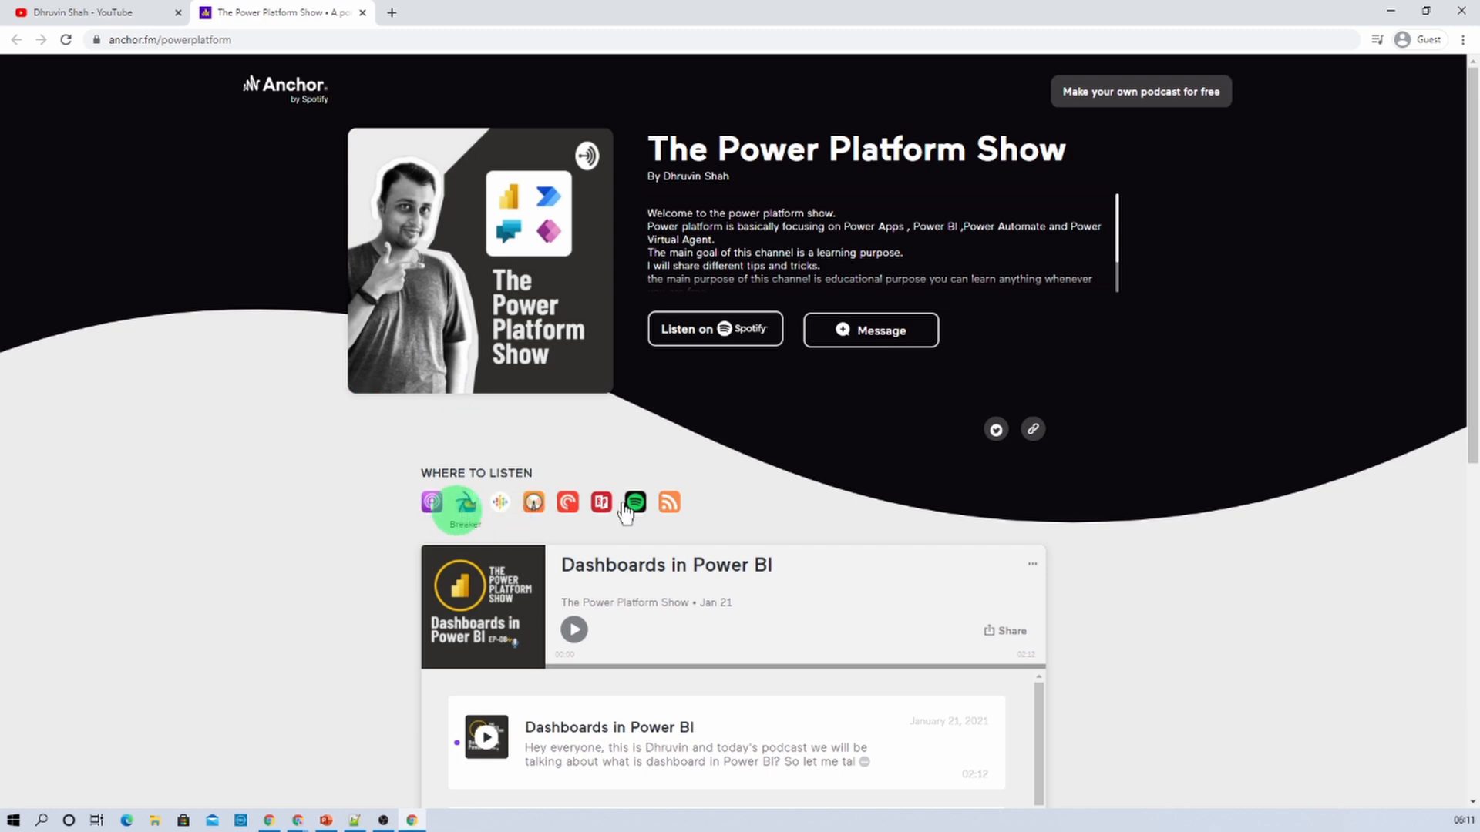
{"action": "left_click", "coordinate": [108, 14]}
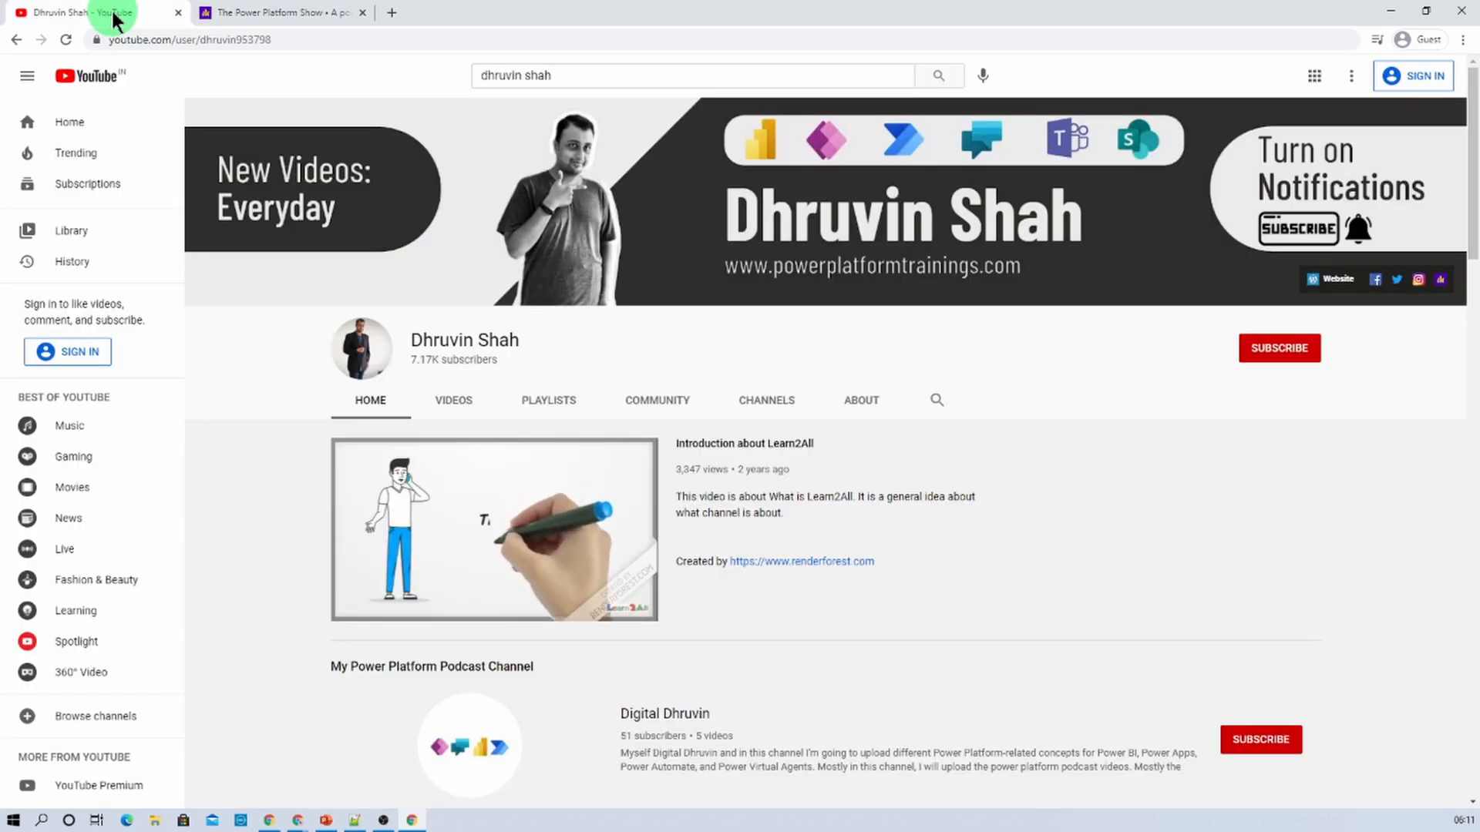
{"action": "left_click", "coordinate": [1419, 284]}
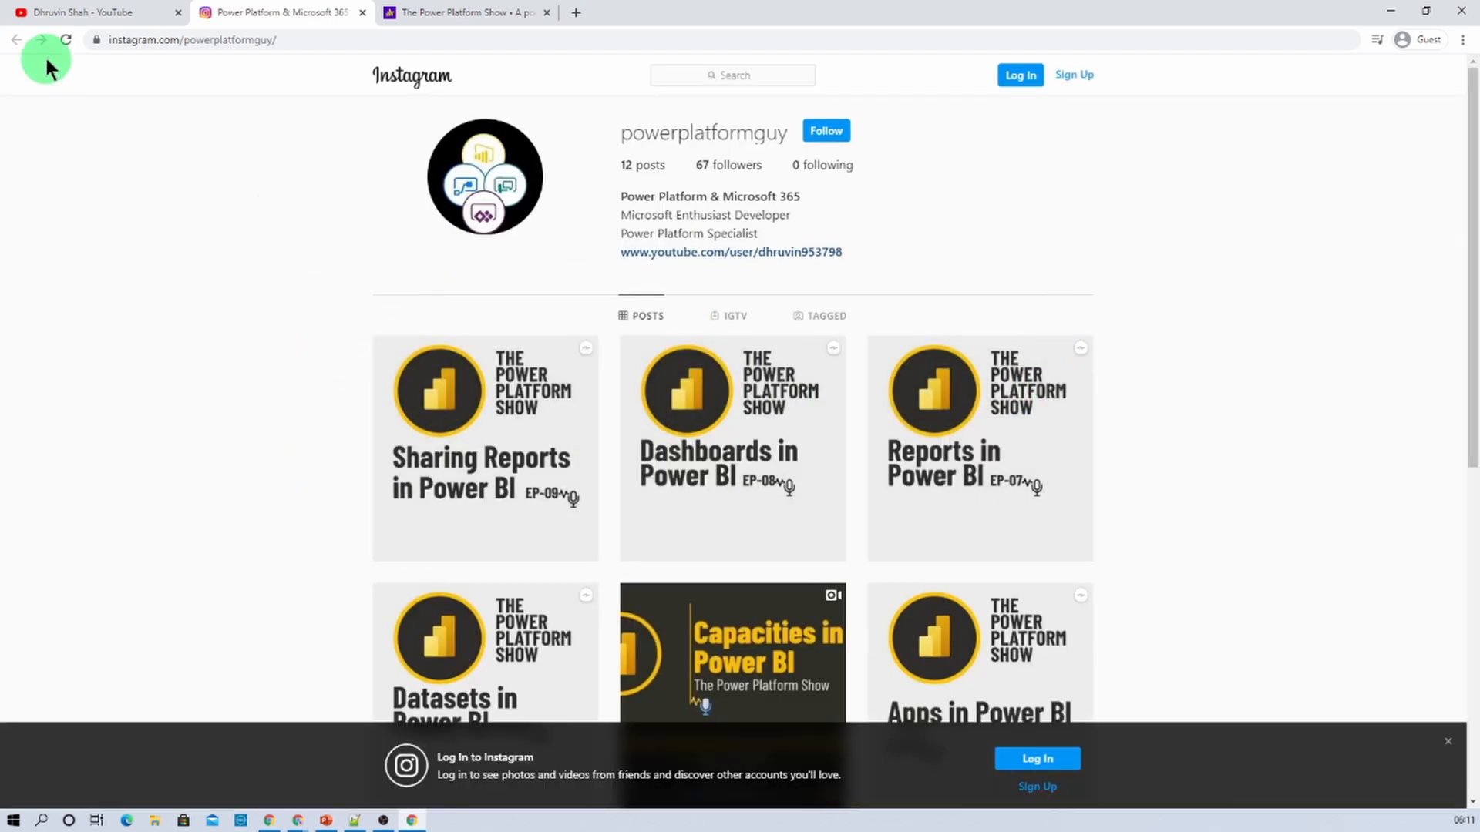
{"action": "left_click", "coordinate": [69, 21]}
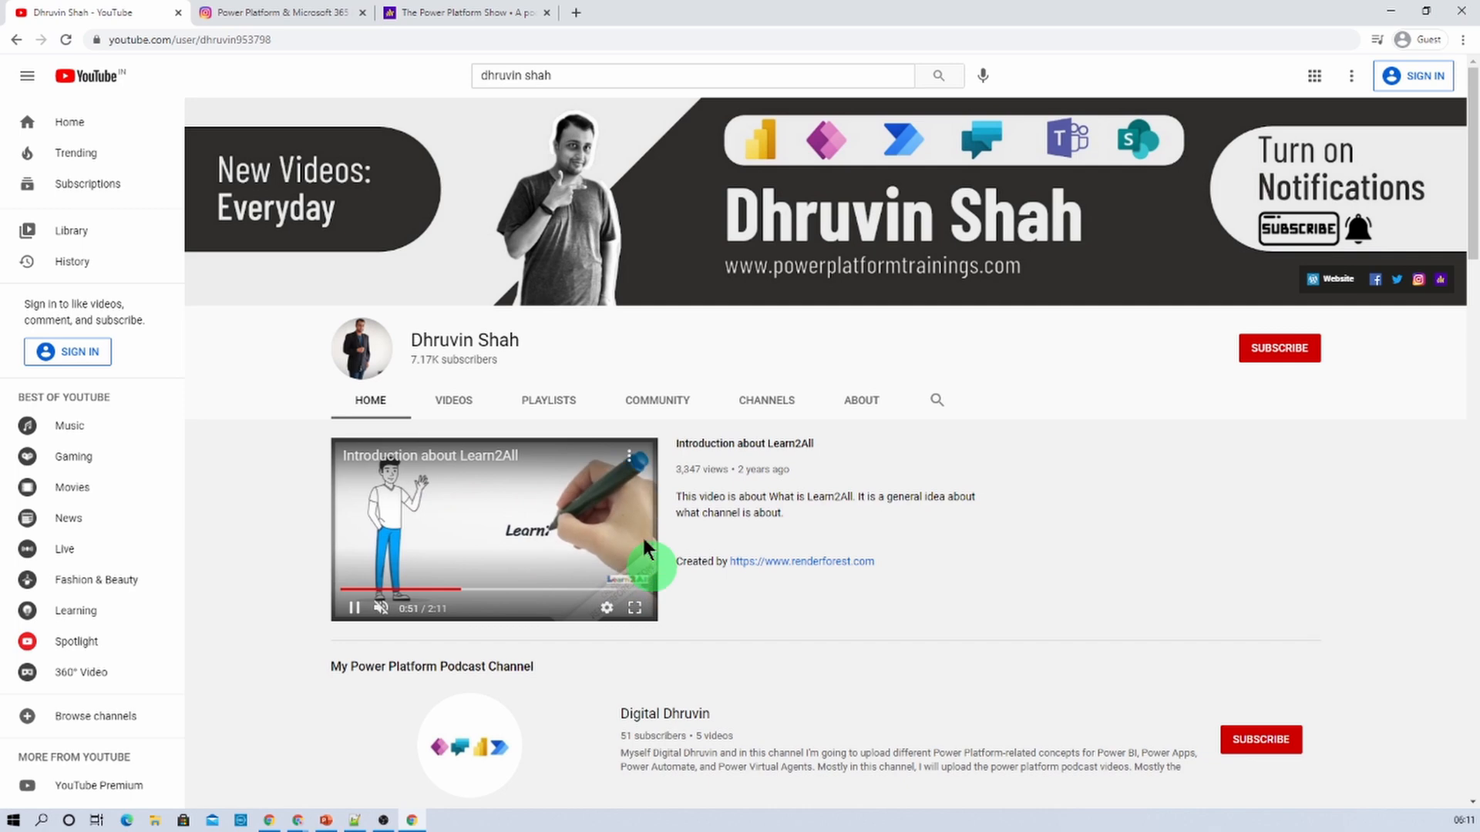
{"action": "scroll", "coordinate": [848, 609], "scroll_direction": "down", "scroll_amount": 2}
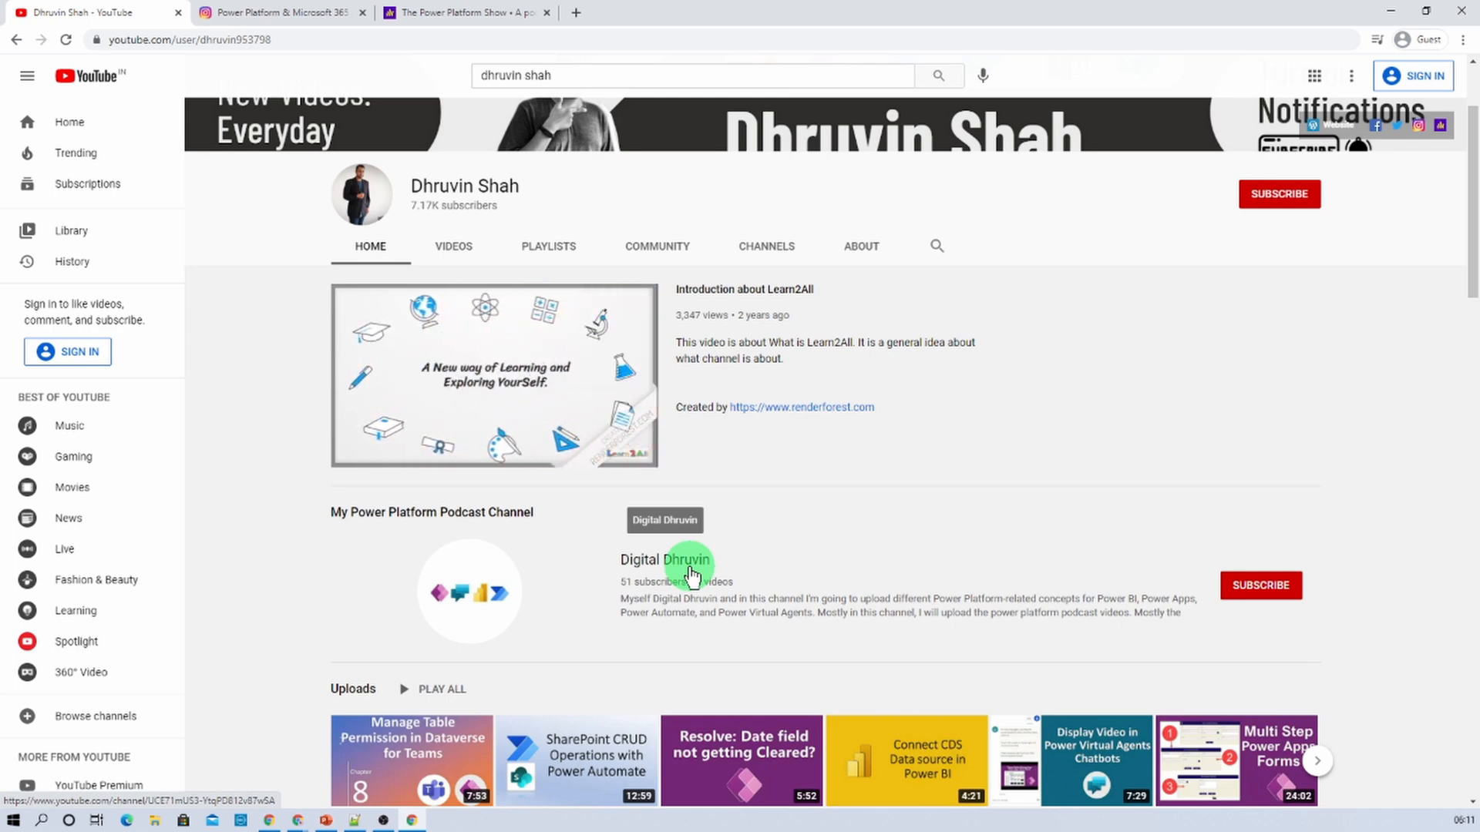
{"action": "scroll", "coordinate": [690, 572], "scroll_direction": "up", "scroll_amount": 2}
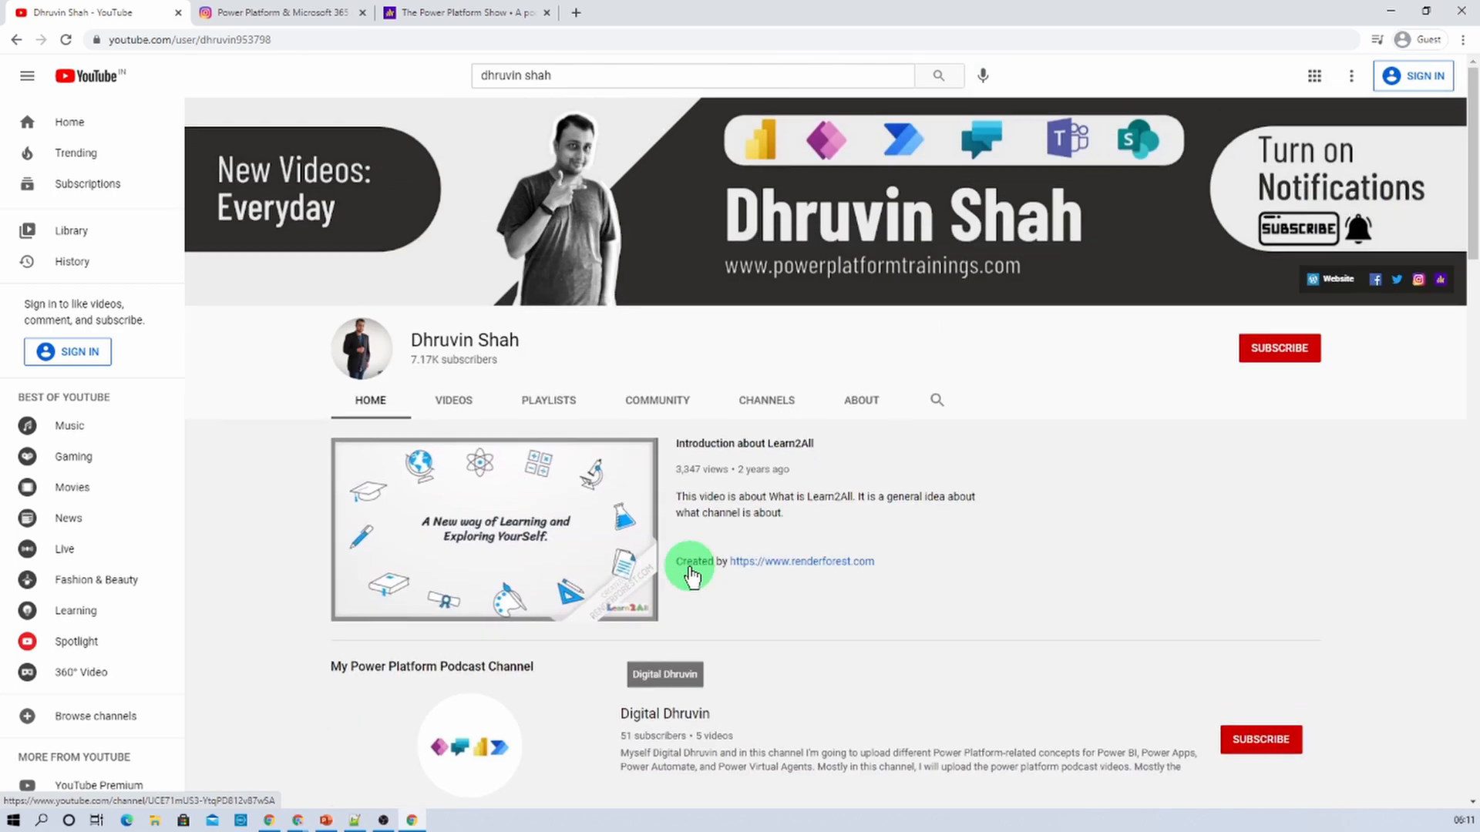